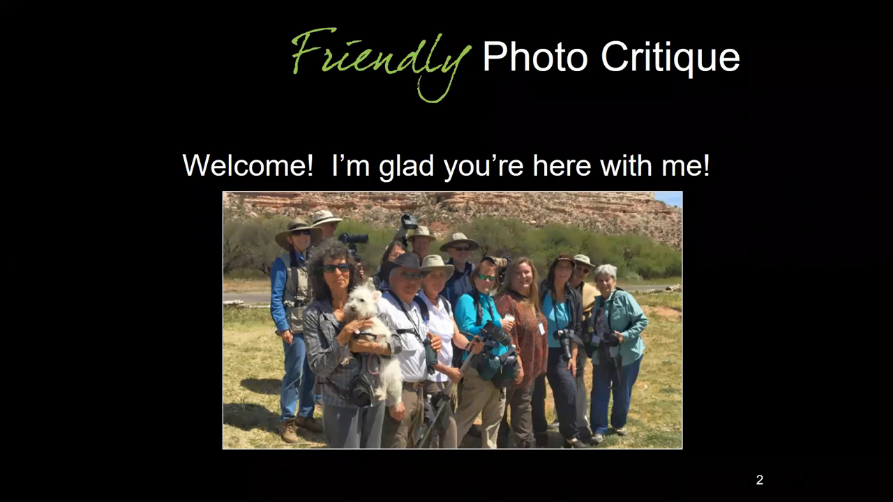
- Step through the bullet-arrow animations on 'How does this Work?', then reach the audience participation slide
left_click(730, 450)
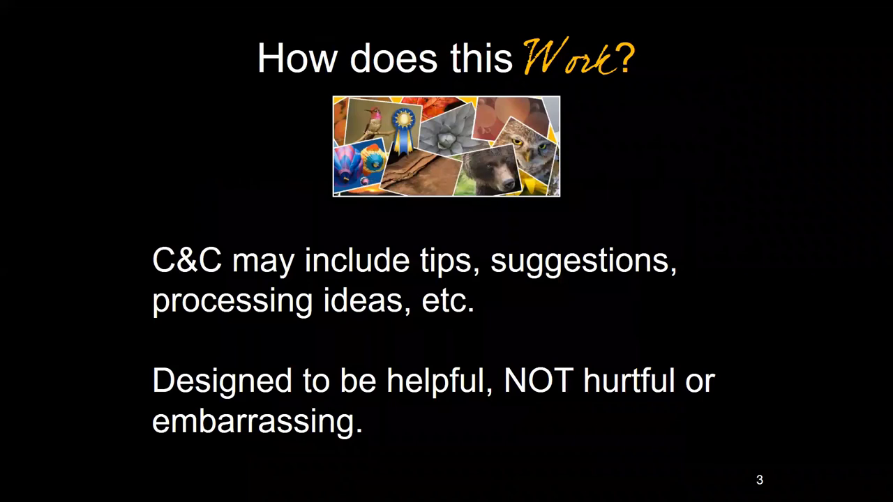
key("Right")
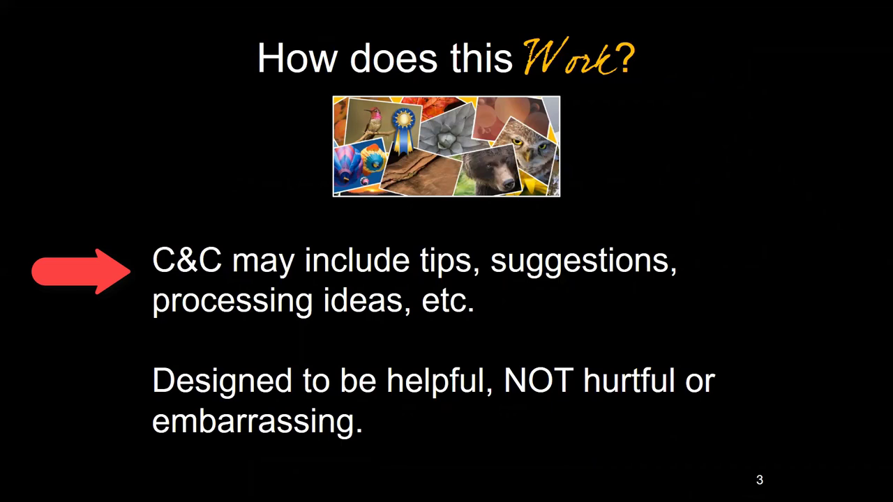
key("Right")
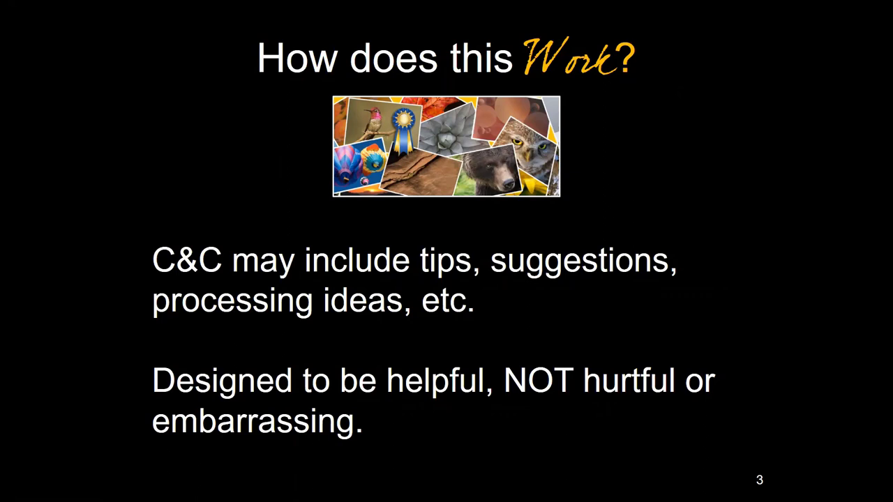
key("Right")
key("Right")
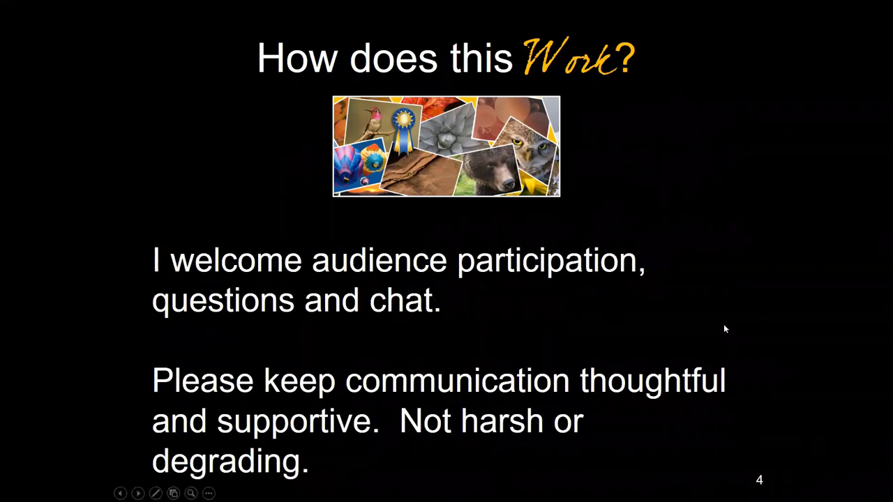
key("Right")
key("Left")
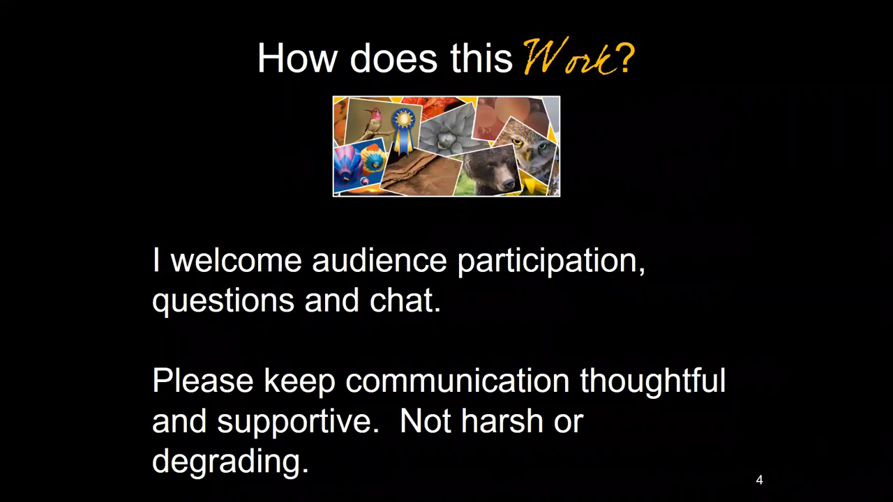
- Advance the slideshow to the 'Let's get Started' slide
left_click(445, 349)
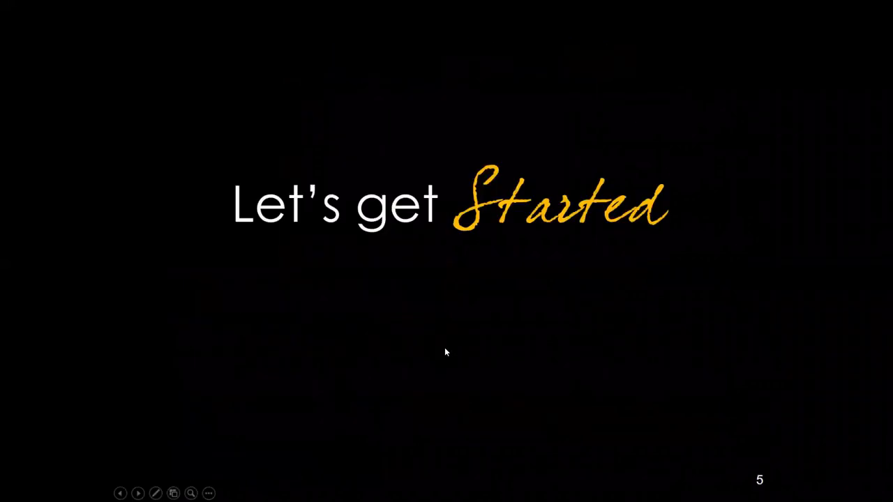
left_click(444, 350)
key("Left")
- End the slideshow and open the butterfly photo from the critique folder in Photoshop
key("Escape")
key("alt+Tab")
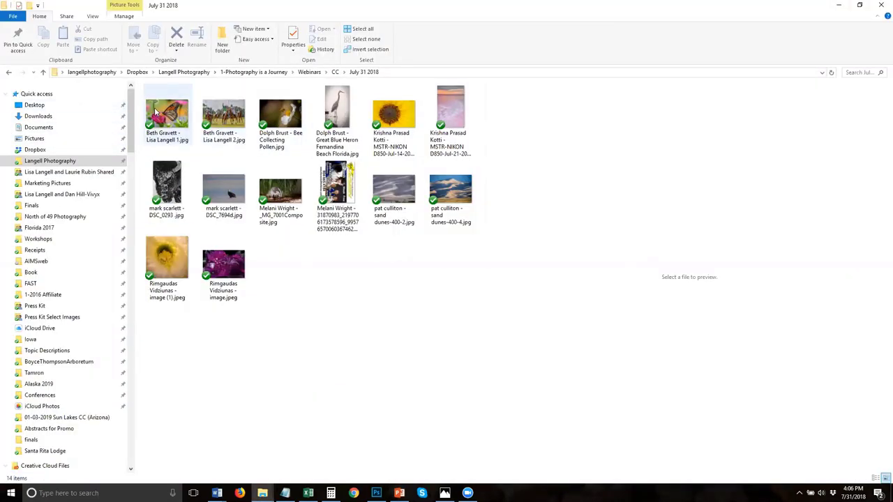
left_click_drag(157, 111, 372, 266)
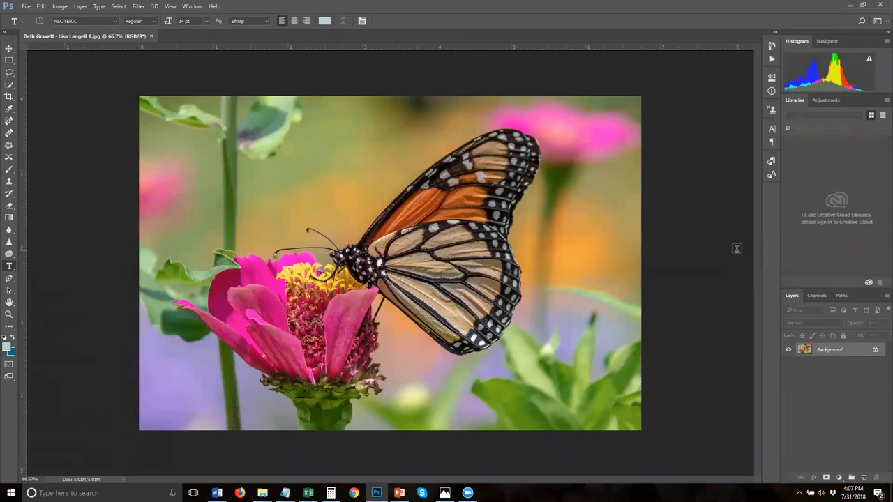
- Zoom in slightly on the butterfly photo and select the Zoom tool
key("ctrl+plus")
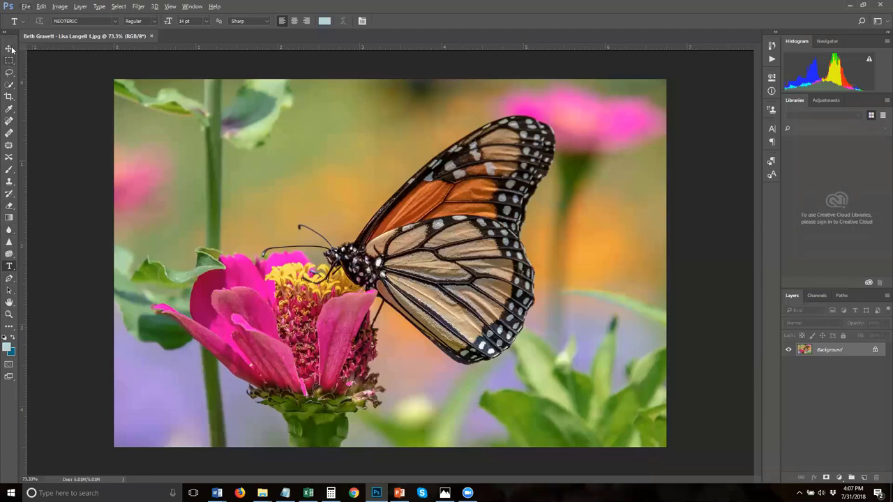
left_click(13, 317)
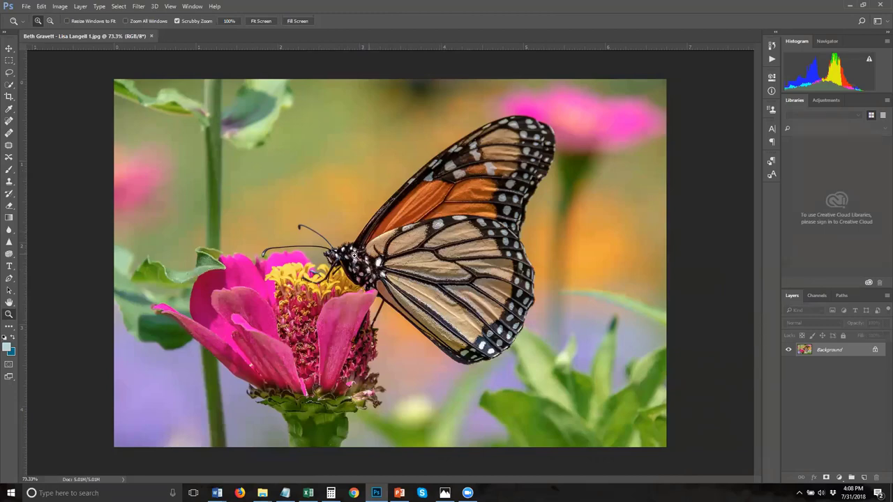
left_click(337, 258)
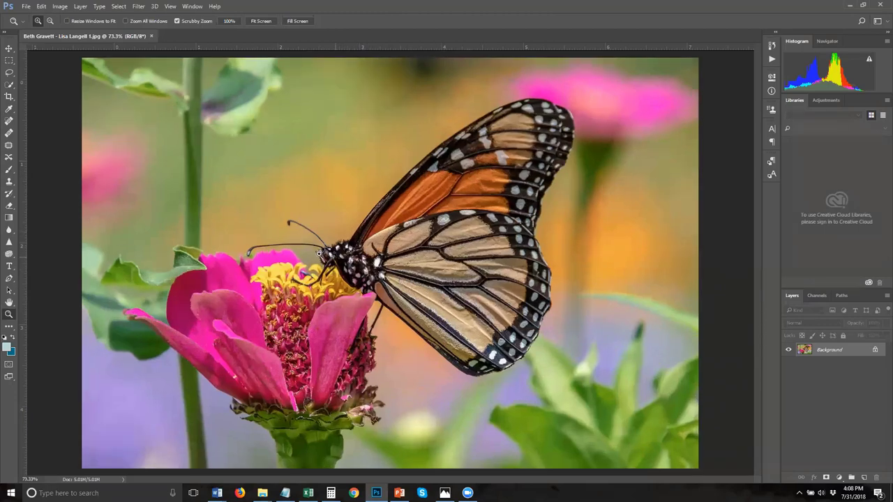
left_click(337, 258)
left_click(417, 256)
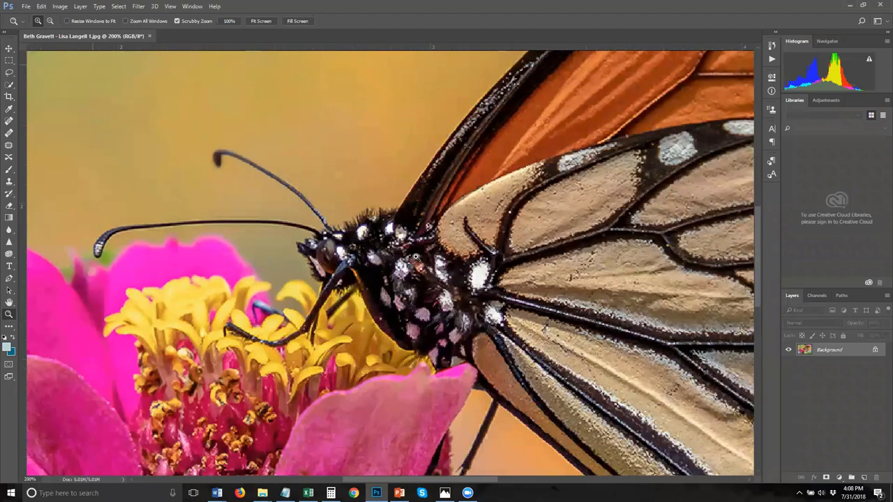
left_click(416, 258)
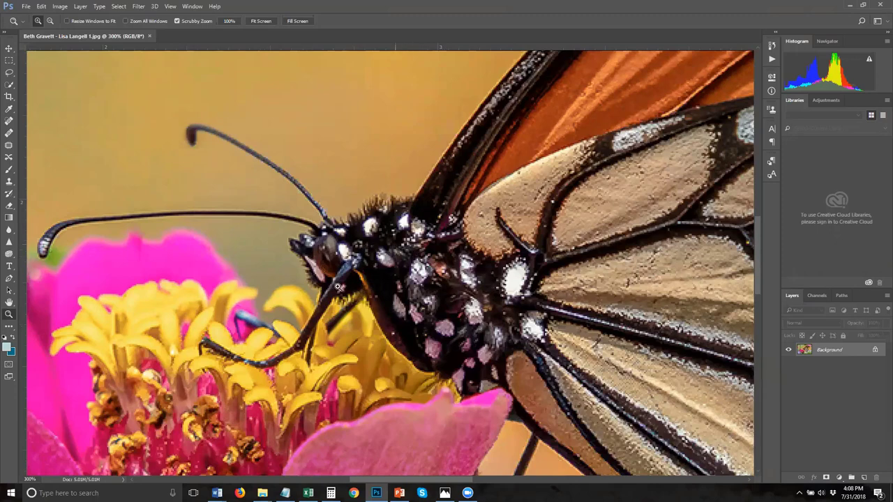
scroll(321, 289, "down", 1)
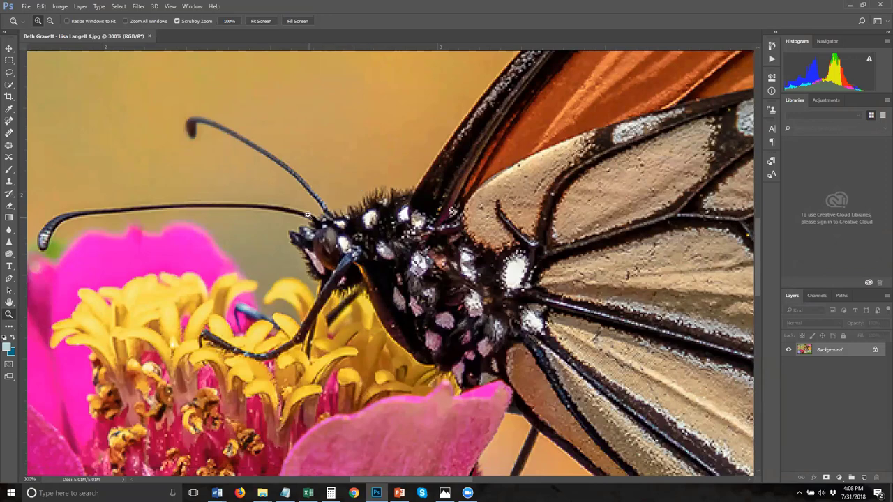
left_click(367, 231, "alt")
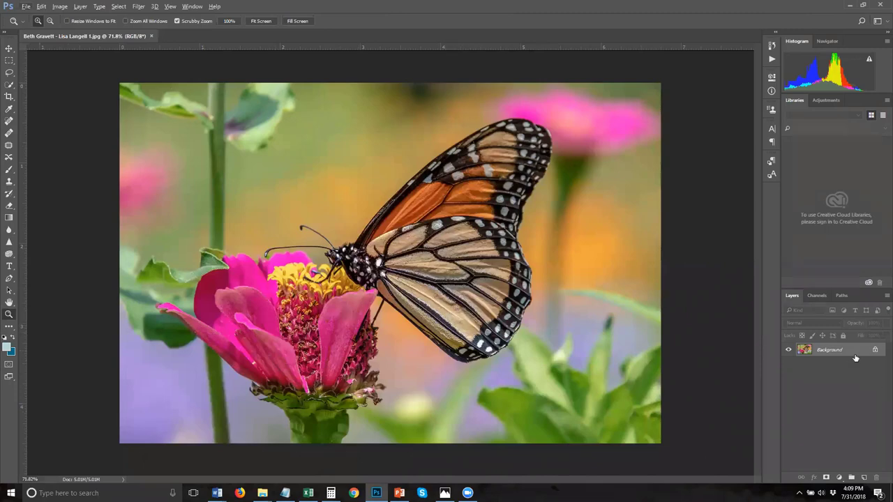
- Duplicate the Background layer and sample a clone source from the blurred background
left_click_drag(872, 484, 863, 479)
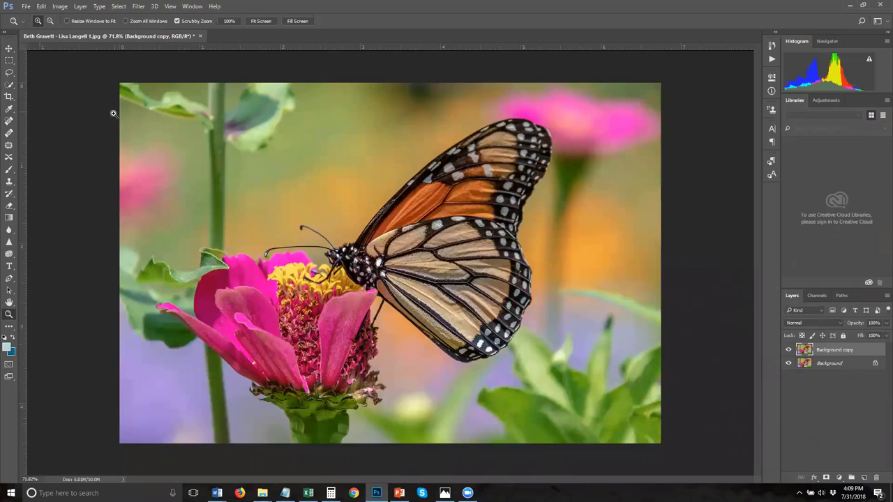
left_click(9, 181)
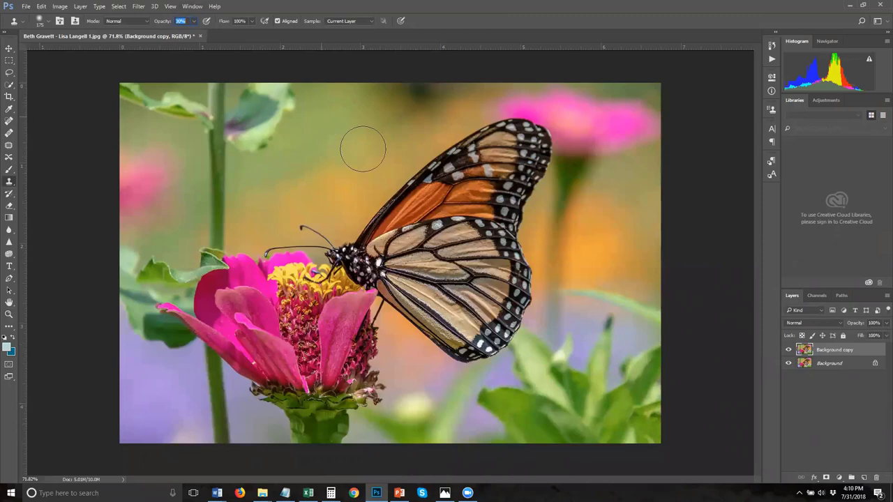
left_click(335, 123, "alt")
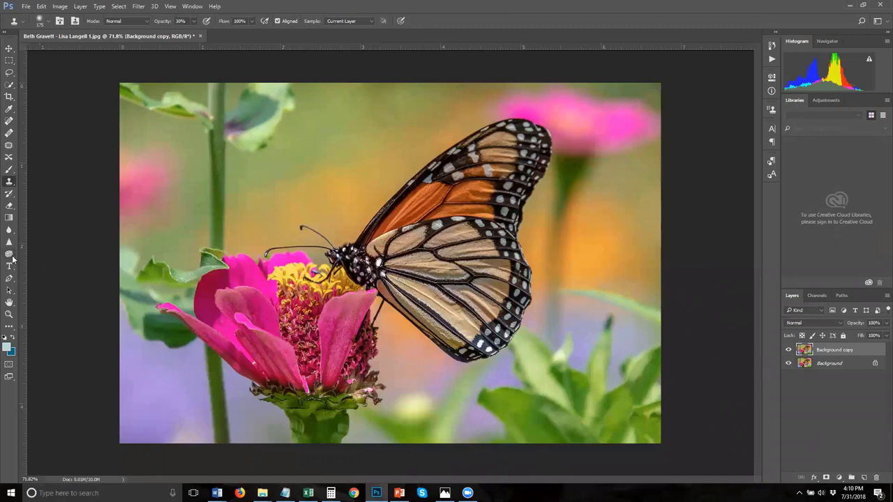
- Try cloning over the pale blob below the butterfly, undo it, and shrink the brush to 90
mouse_move(429, 413)
left_mouse_down()
mouse_move(419, 399)
mouse_move(423, 414)
left_mouse_up()
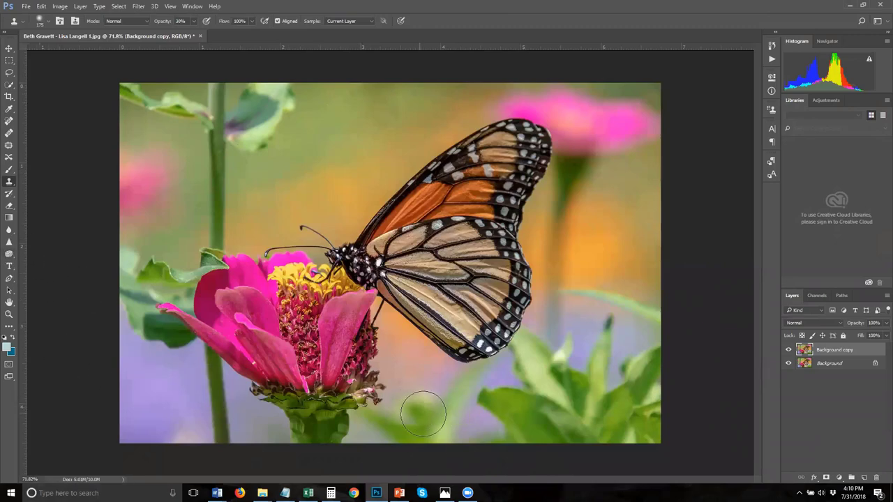
key("ctrl+z")
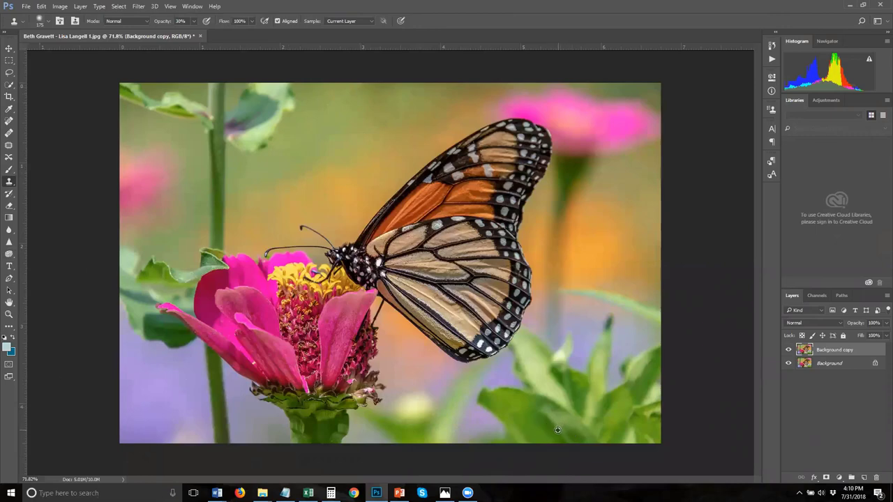
key("bracketleft")
key("bracketleft")
key("bracketleft")
key("bracketleft")
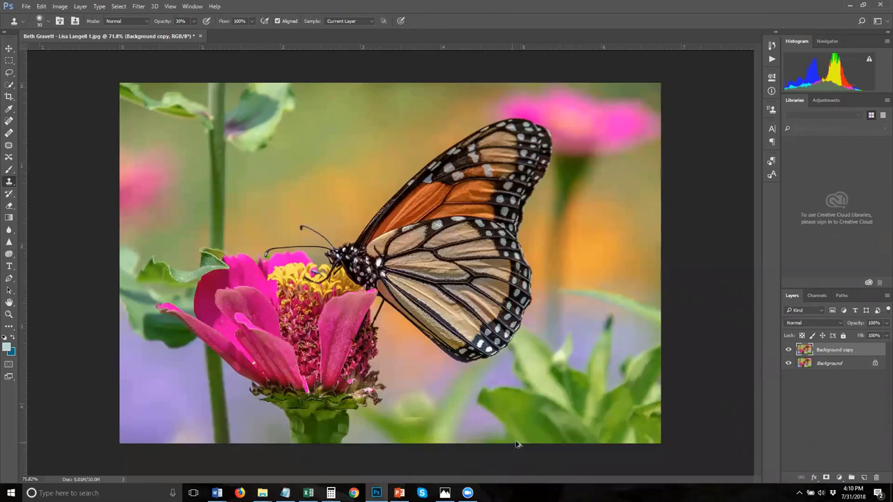
key("ctrl+z")
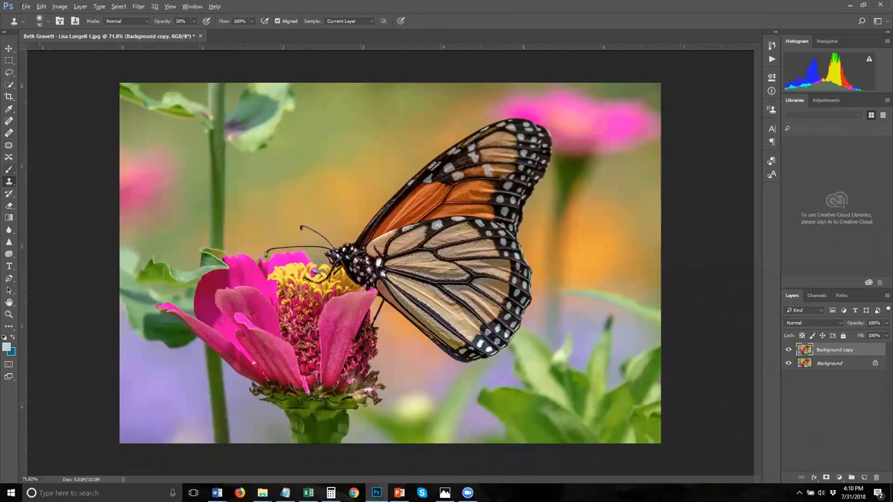
left_click(9, 169)
- Add a new empty layer, sample the leaf green, and dab it onto the leaves below the flower
left_click(864, 478)
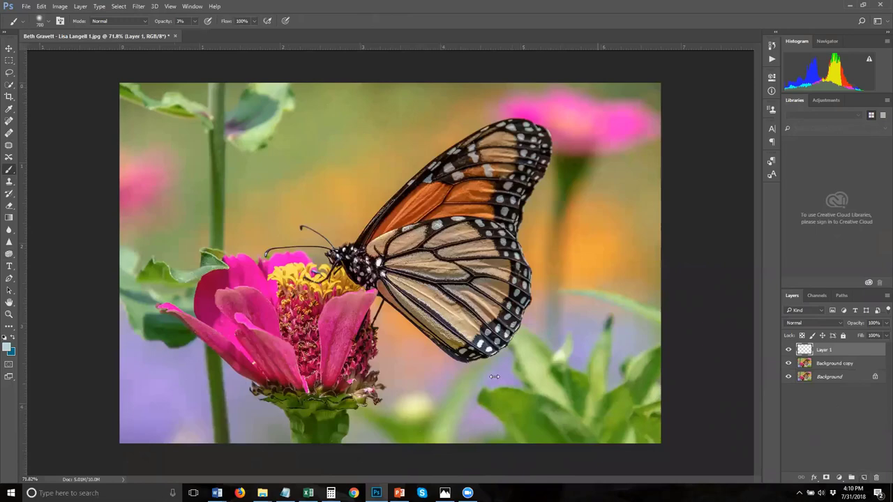
left_click(522, 397, "alt")
key("bracketleft")
key("bracketleft")
key("bracketleft")
key("bracketleft")
key("bracketleft")
key("bracketleft")
mouse_move(410, 403)
left_mouse_down()
mouse_move(403, 404)
mouse_move(418, 408)
mouse_move(405, 407)
left_mouse_up()
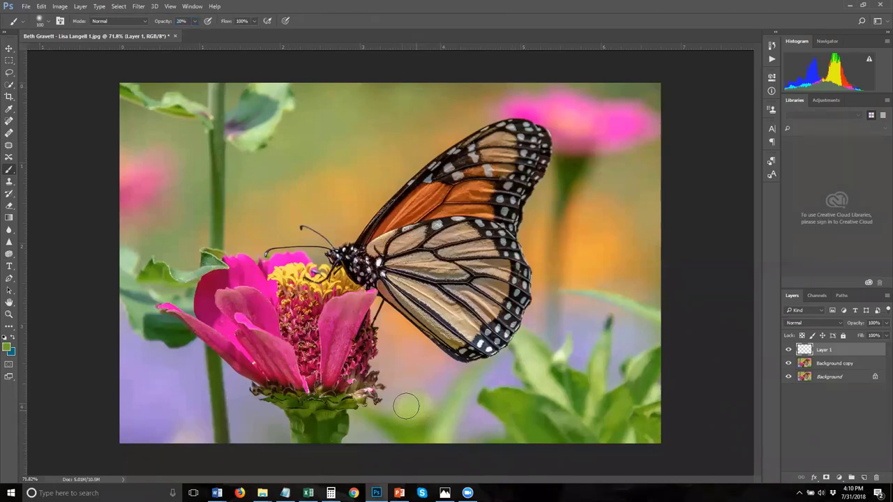
- With a smaller brush, paint green over the lower-right leaves and a faint stroke over the upper leaf
key("bracketleft")
key("bracketleft")
key("bracketleft")
left_click_drag(556, 363, 558, 361)
key("bracketleft")
key("bracketleft")
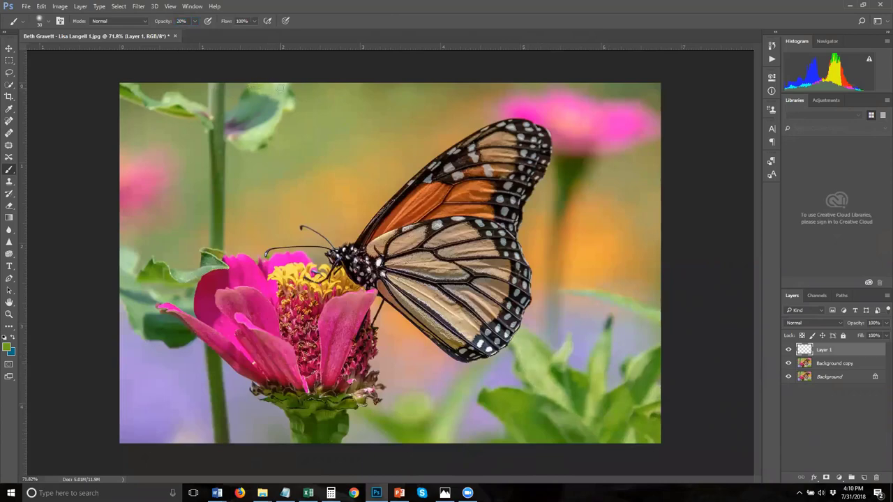
mouse_move(281, 111)
left_mouse_down()
mouse_move(240, 139)
mouse_move(265, 124)
mouse_move(252, 153)
mouse_move(277, 113)
left_mouse_up()
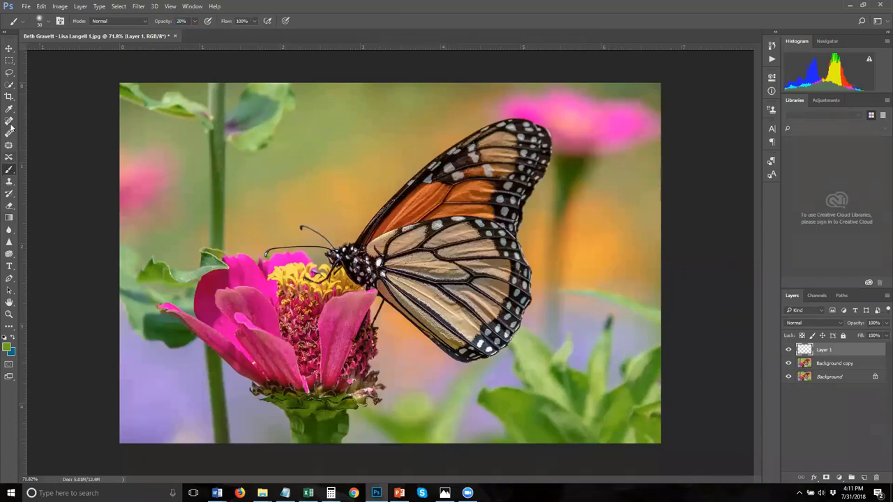
- Clone a small patch over the lower-left purple area, then select Background copy and Layer 1 together
left_click(9, 182)
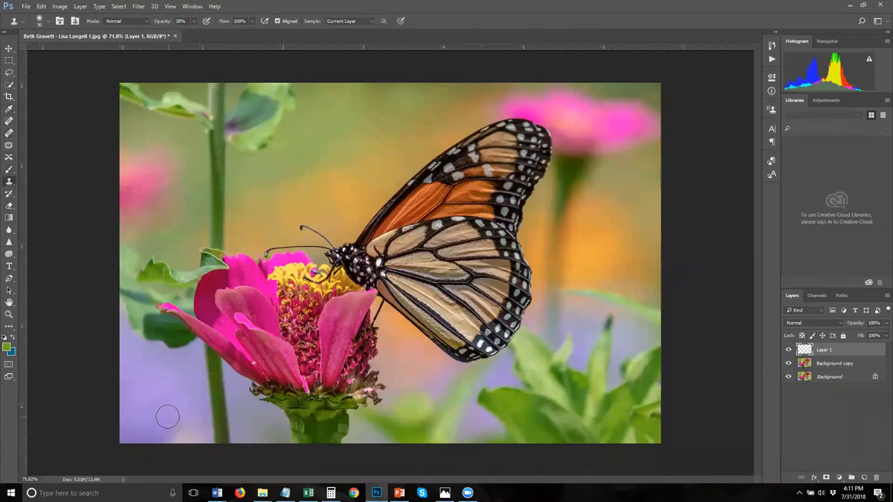
left_click(153, 410, "alt")
left_click(188, 434)
left_click_drag(180, 446, 207, 445)
left_click(835, 363)
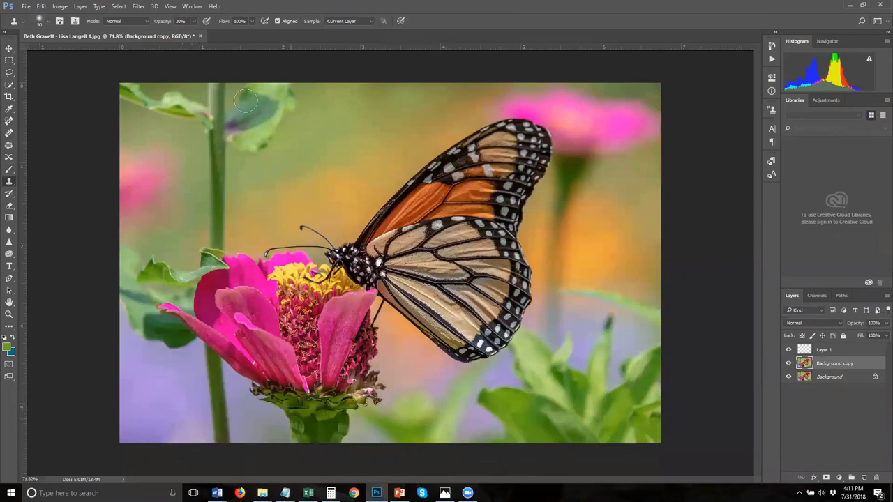
left_click(832, 348, "shift")
- Merge Background copy and Layer 1 into a single Layer 1, then hide it to view the original
right_click(837, 353)
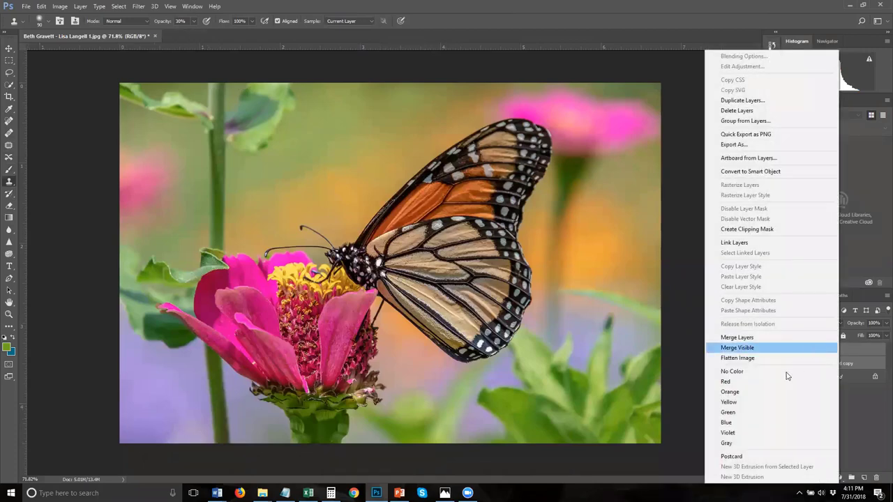
left_click(756, 337)
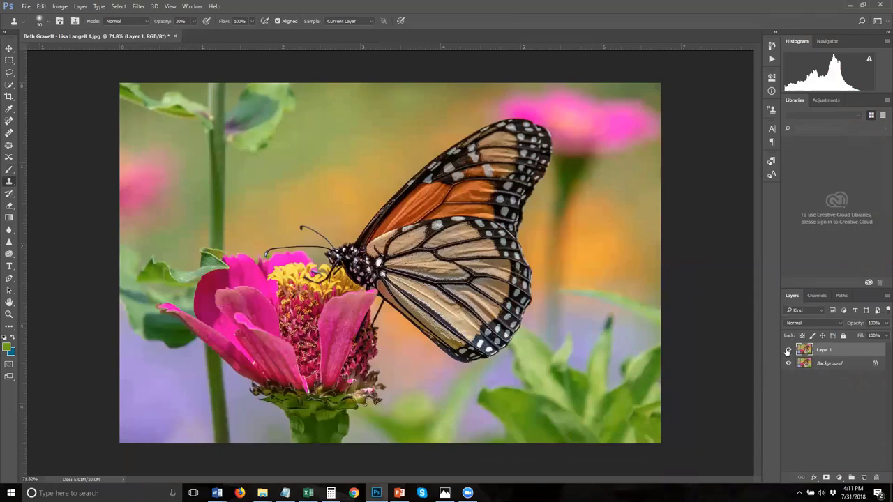
left_click(788, 350)
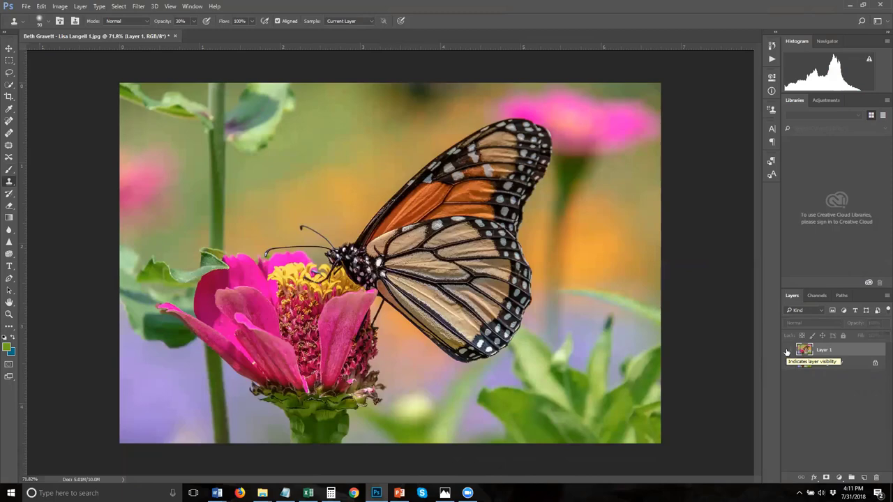
- Toggle Layer 1's visibility several times for before-and-after comparison, ending with it visible
left_click(788, 350)
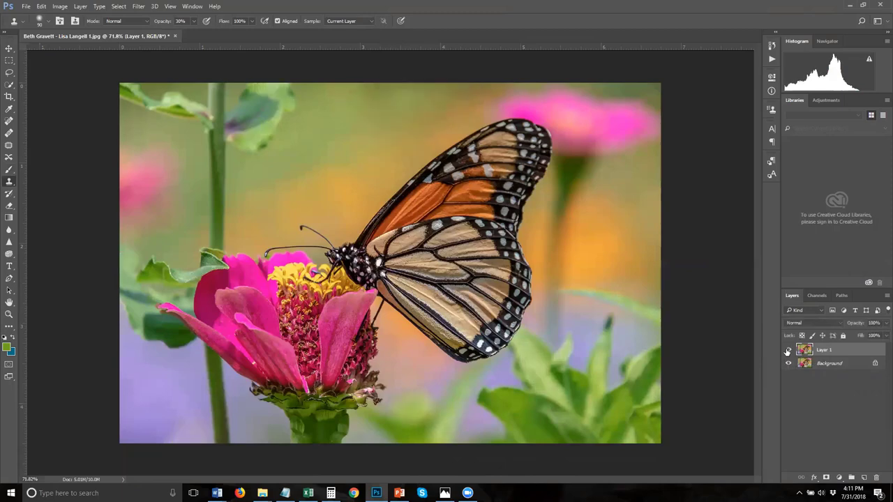
left_click(788, 350)
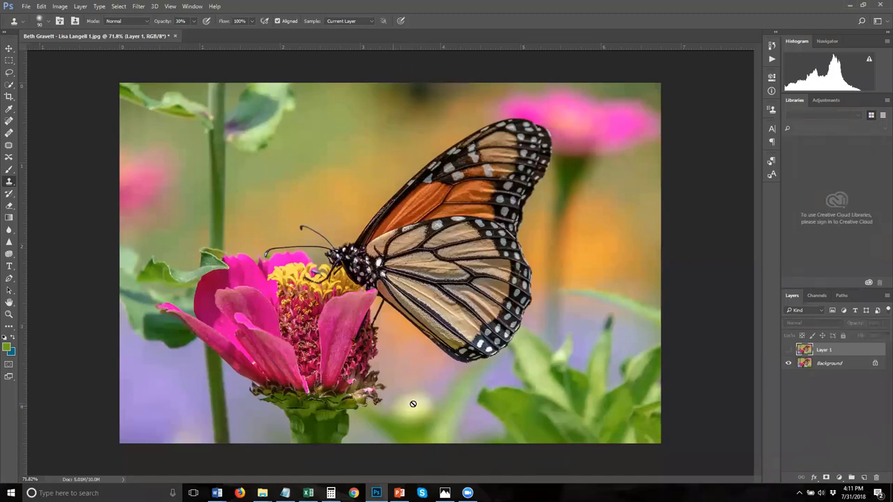
left_click(789, 350)
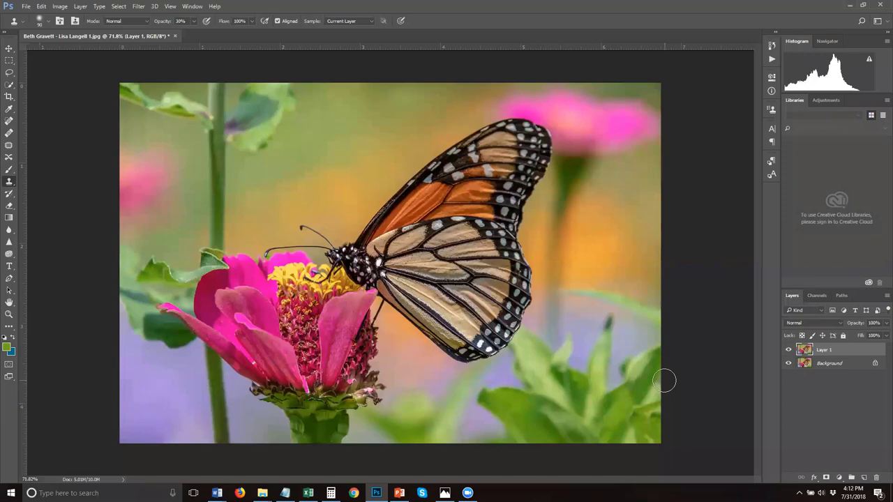
left_click(789, 349)
left_click(789, 350)
left_click(789, 350)
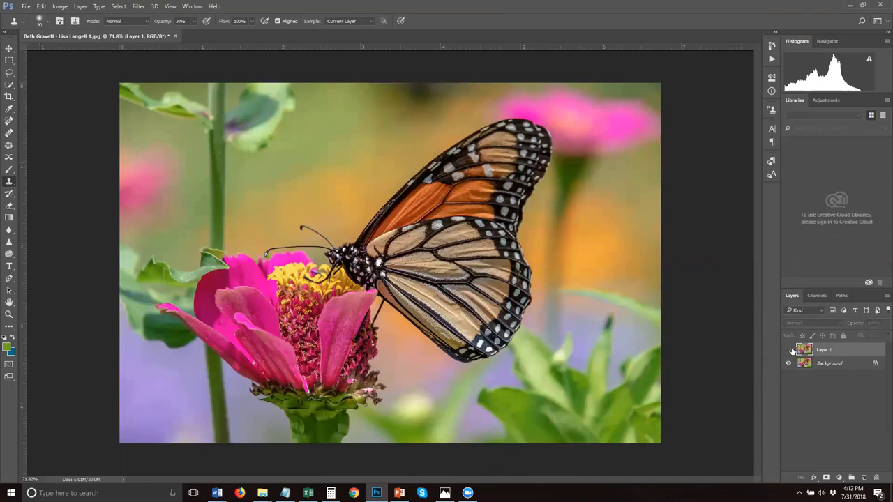
left_click(789, 349)
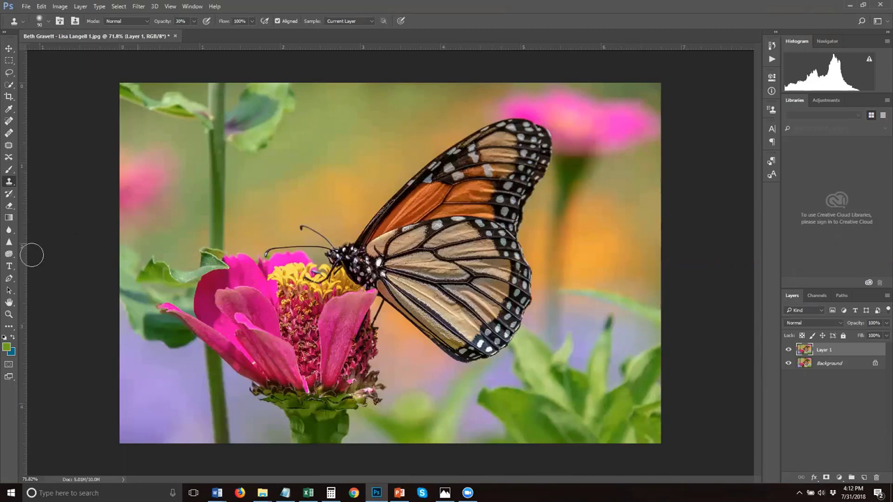
left_click(10, 315)
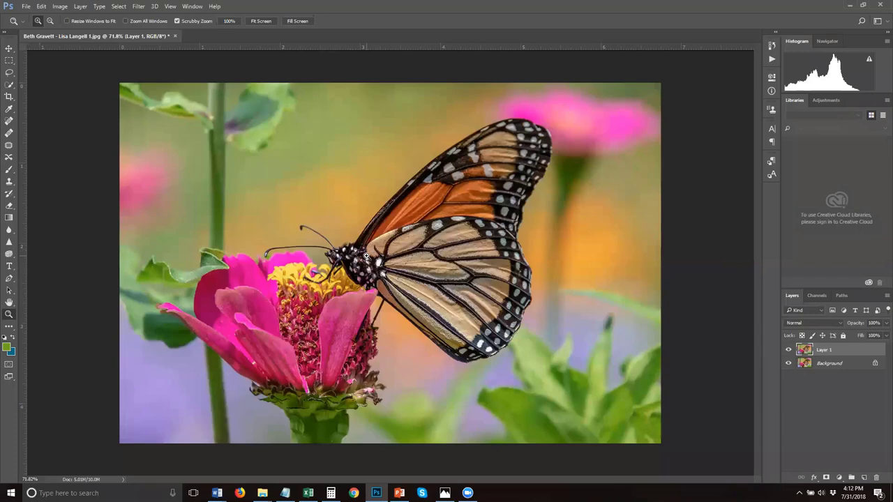
left_click(28, 6)
mouse_move(40, 4)
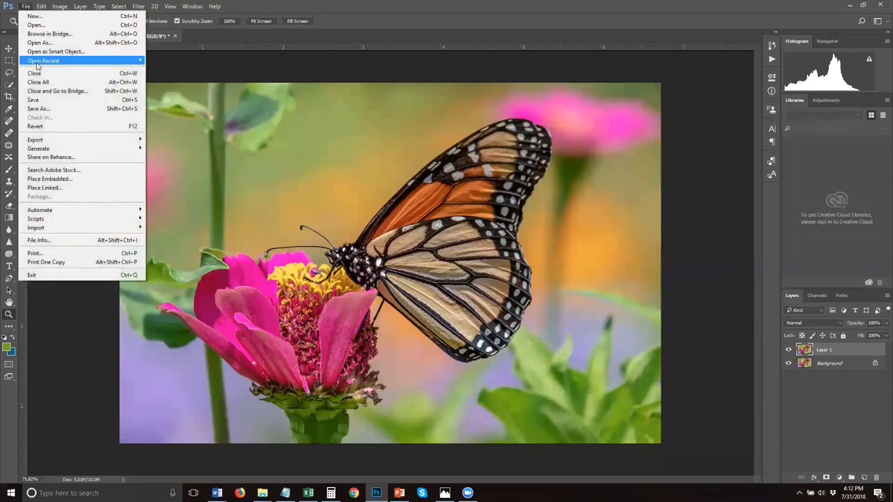
left_click(64, 245)
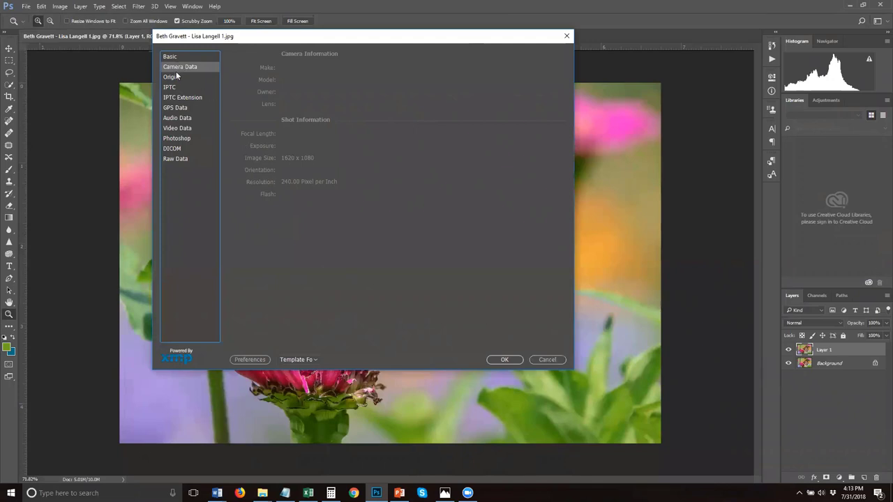
left_click(170, 56)
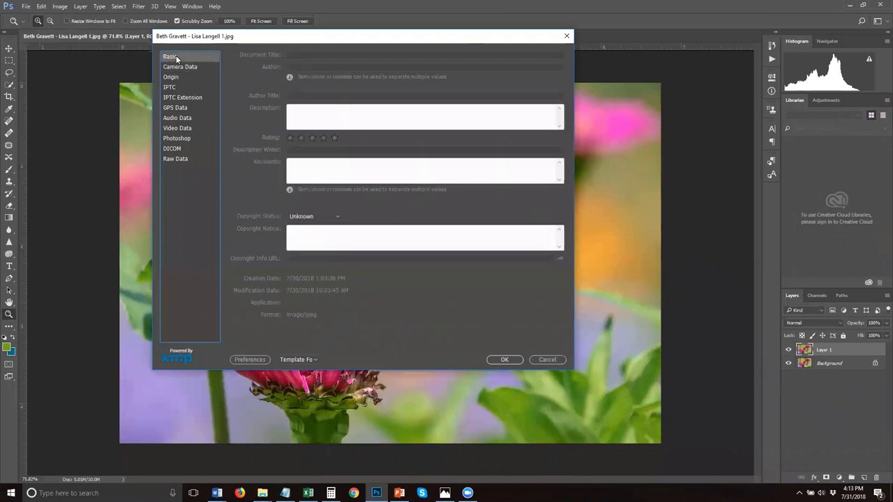
left_click(552, 360)
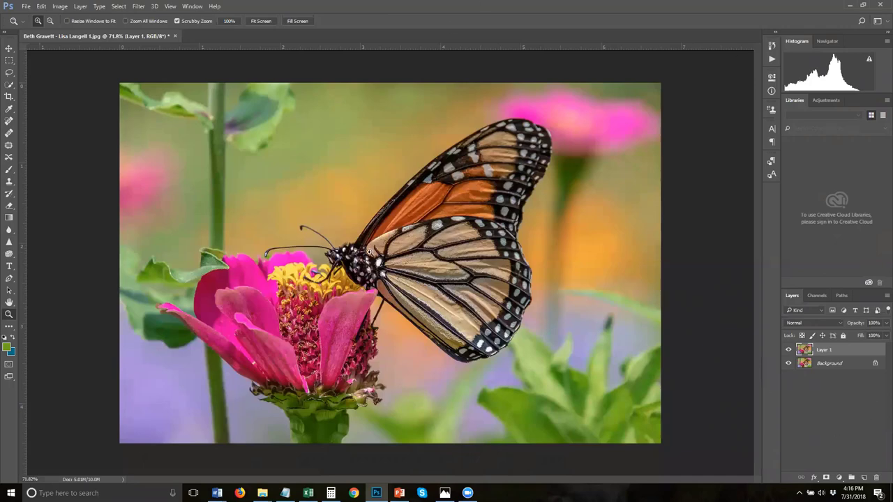
- Close the butterfly photo without saving and close the Bosque del Apache folder window
left_click(176, 35)
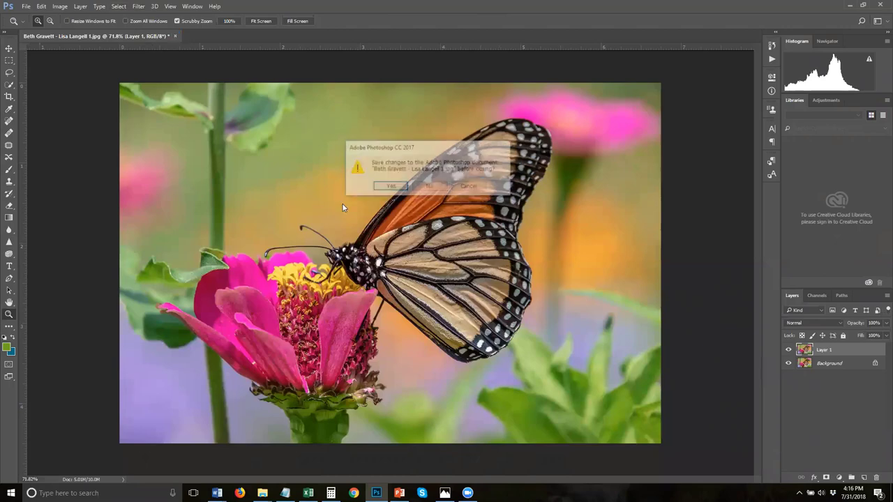
left_click(440, 188)
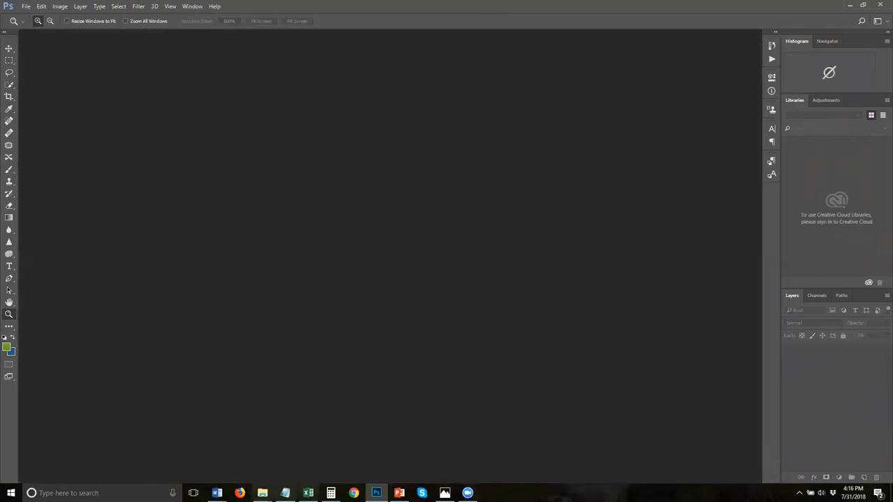
left_click(262, 493)
left_click(351, 457)
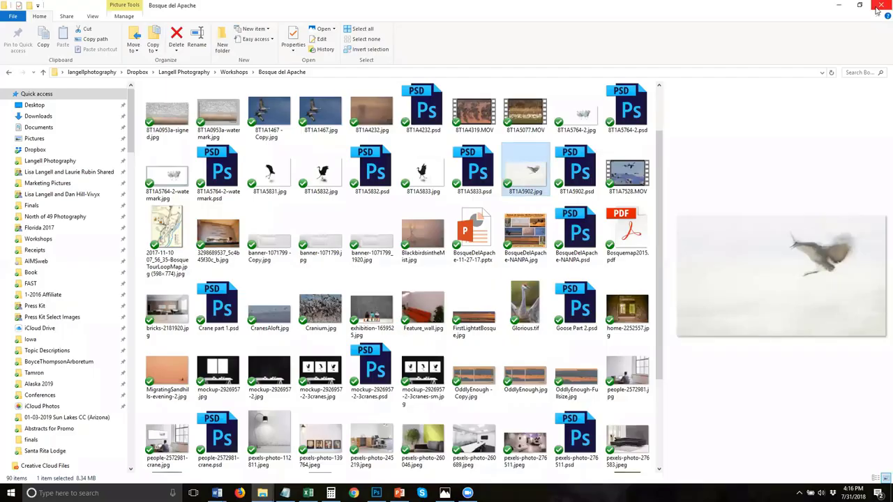
left_click(877, 10)
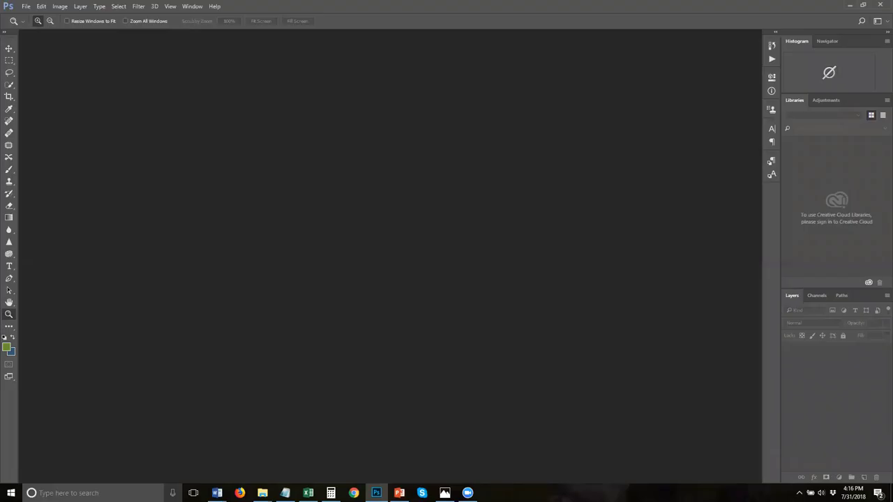
- Open the polo photo from the July 31 2018 folder in Photoshop
left_click(262, 494)
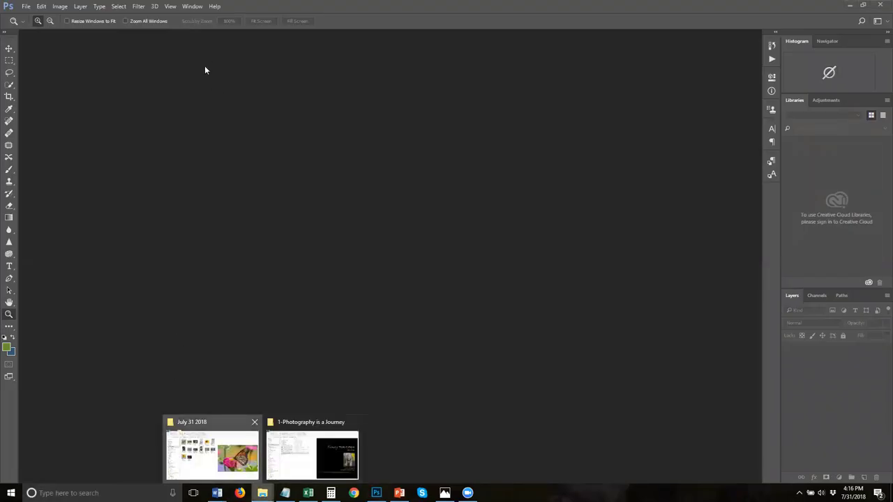
left_click(182, 456)
left_click(222, 115)
left_click_drag(222, 117, 334, 236)
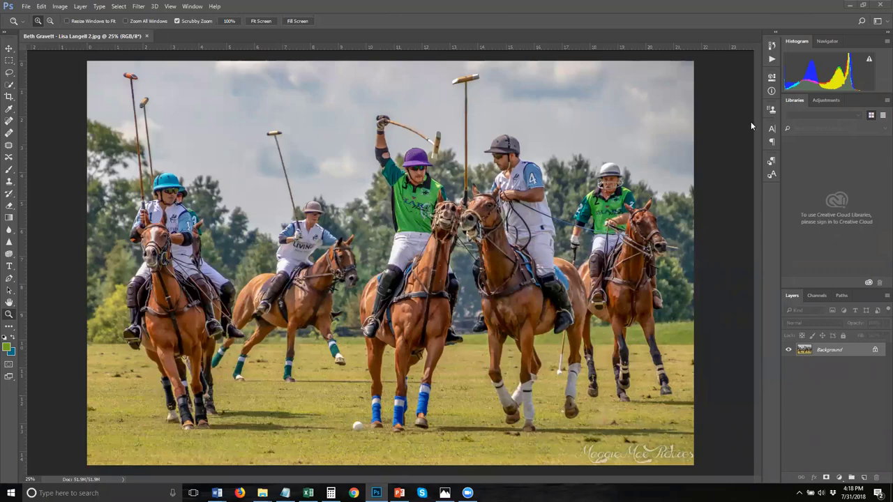
- Close the polo horses photo, leaving Photoshop with no open documents
left_click(146, 37)
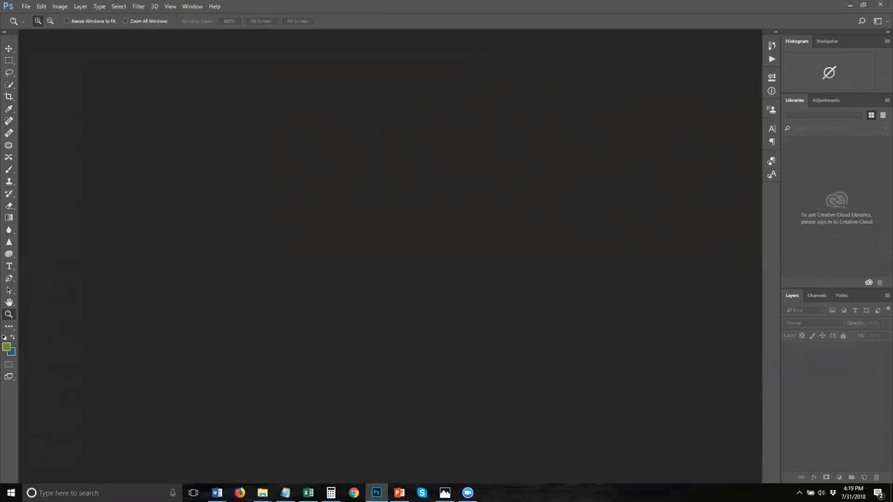
- Bring the July 31 2018 File Explorer window to the front from the taskbar
mouse_move(263, 492)
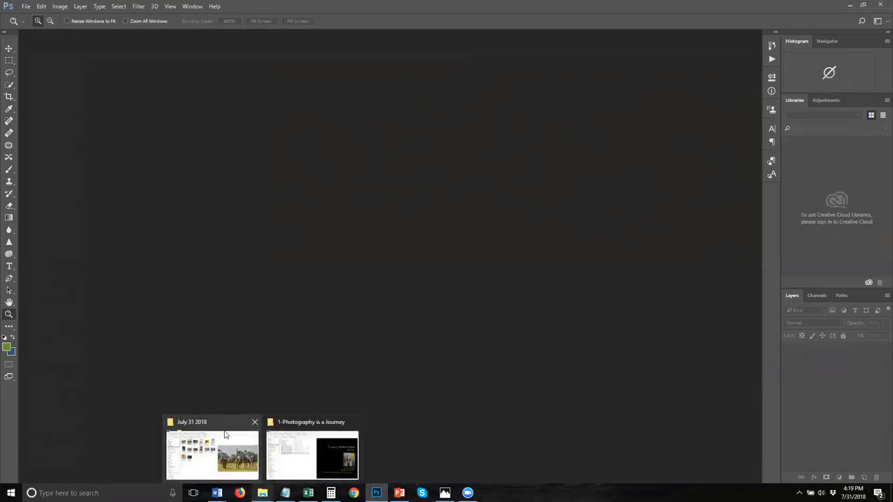
left_click(223, 436)
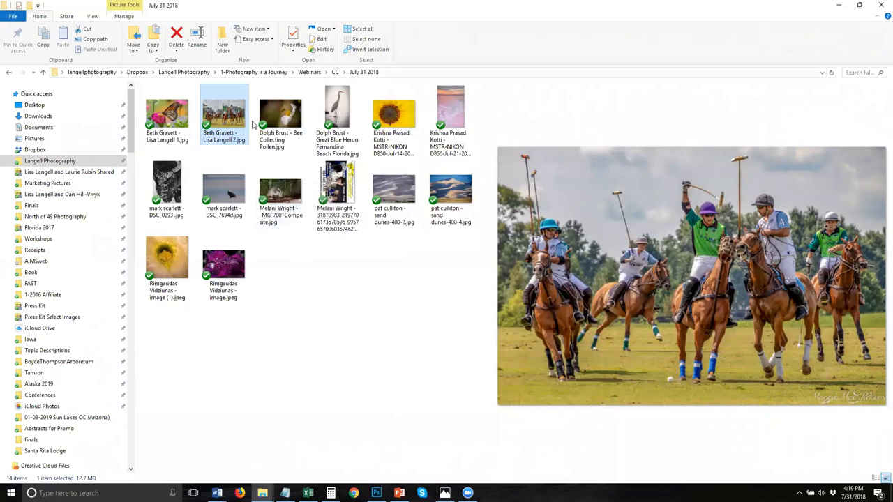
- Drag the bee collecting pollen JPG from the July 31 2018 folder into Photoshop
left_click(277, 120)
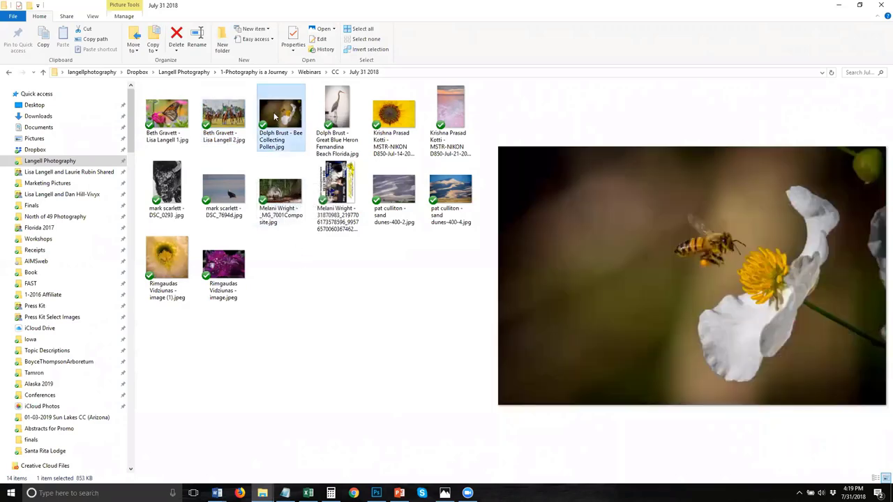
left_click_drag(277, 121, 343, 235)
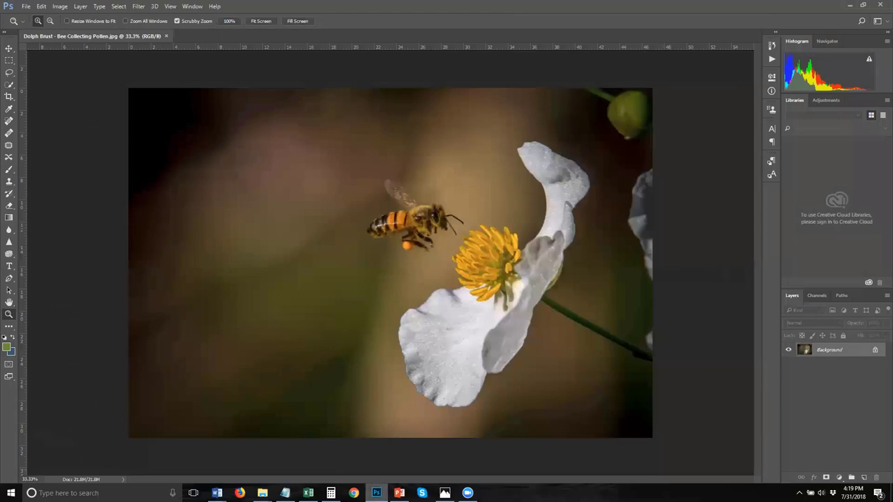
- Reopen the bee photo and duplicate its Background layer into a Background copy
left_click(376, 492)
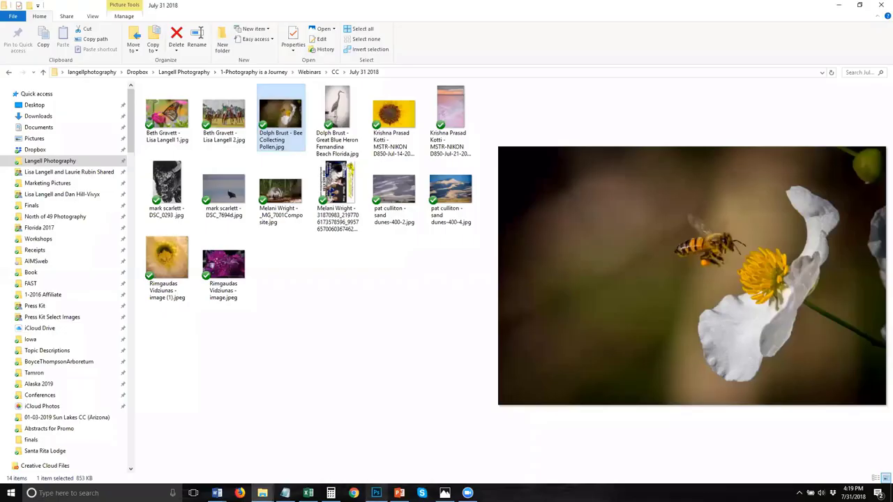
key("Return")
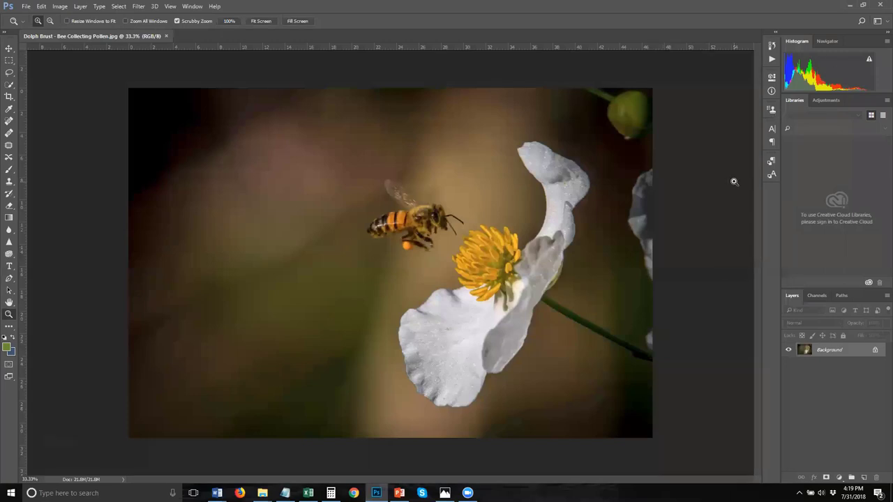
left_click_drag(855, 350, 865, 478)
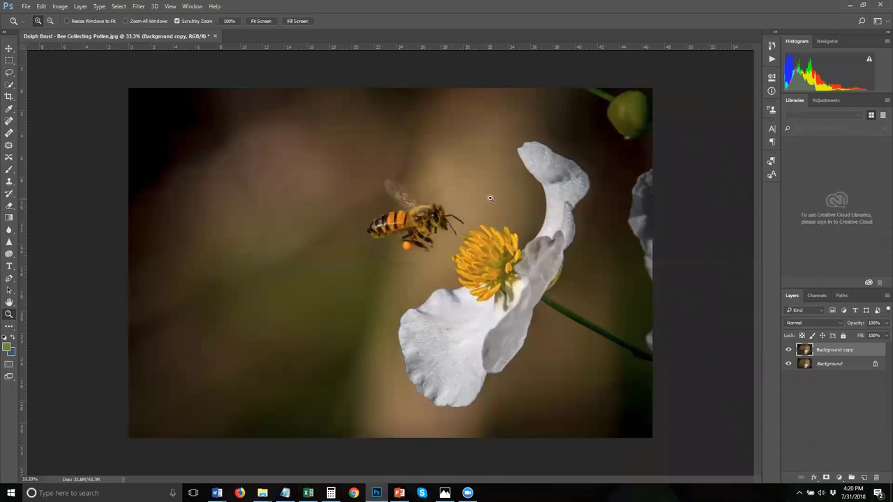
left_click(438, 221)
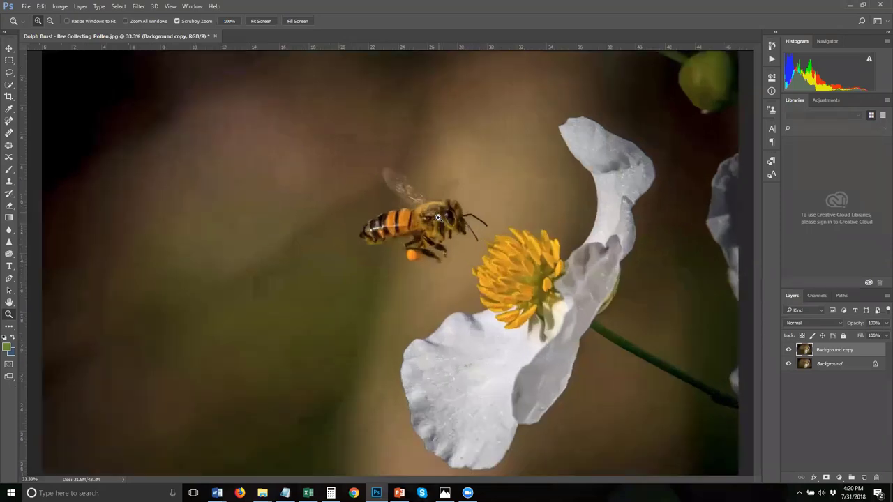
left_click(438, 220)
left_click(437, 220)
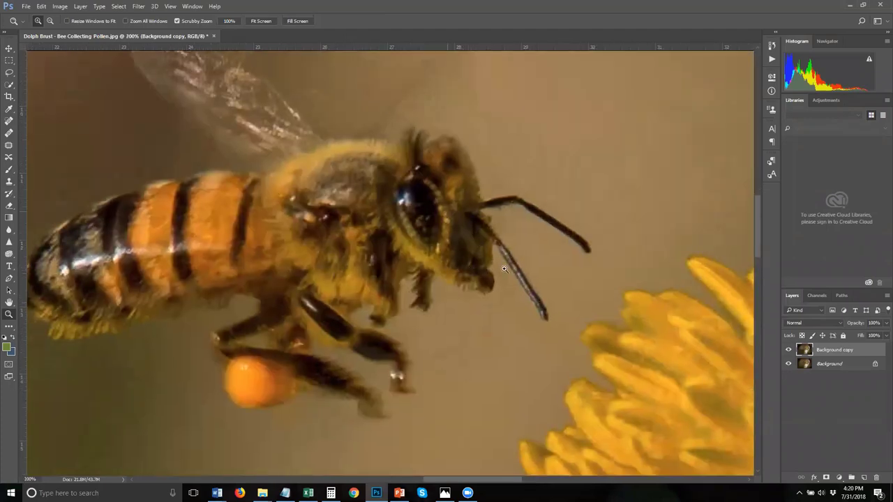
left_click(327, 231, "alt")
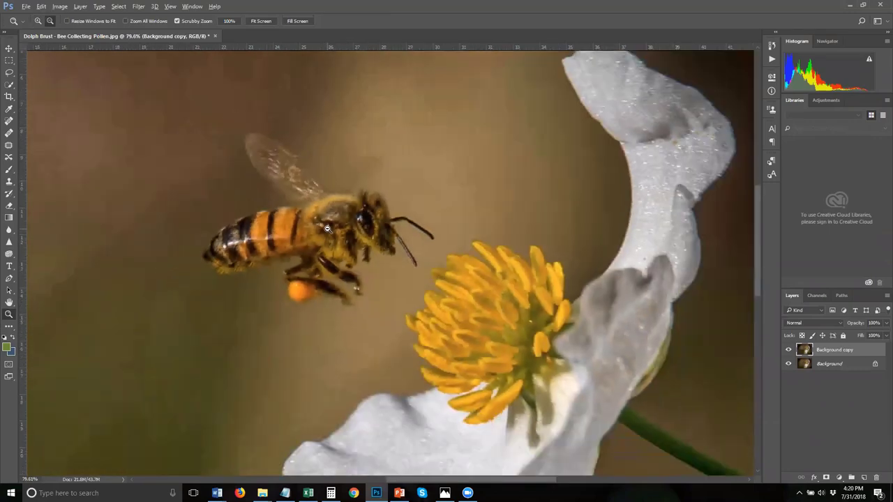
left_click(328, 229, "alt")
left_click(327, 228, "alt")
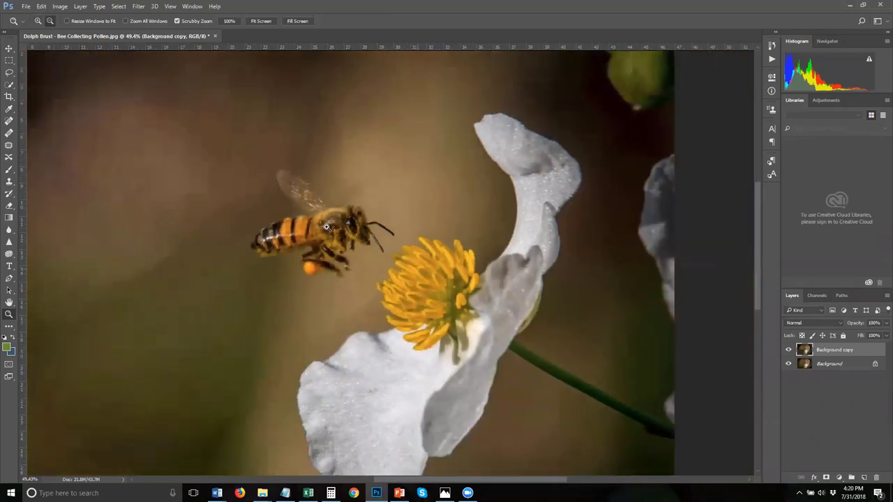
left_click(327, 228, "alt")
left_click(327, 228, "alt")
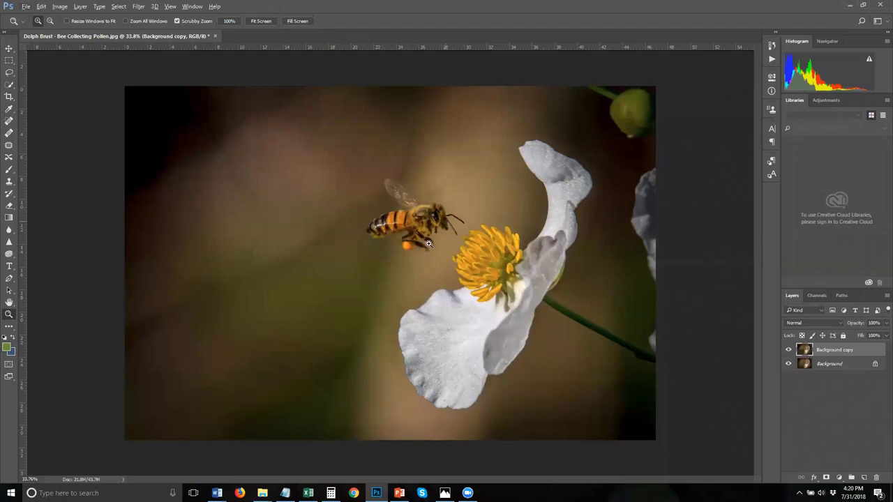
left_click_drag(355, 277, 377, 252)
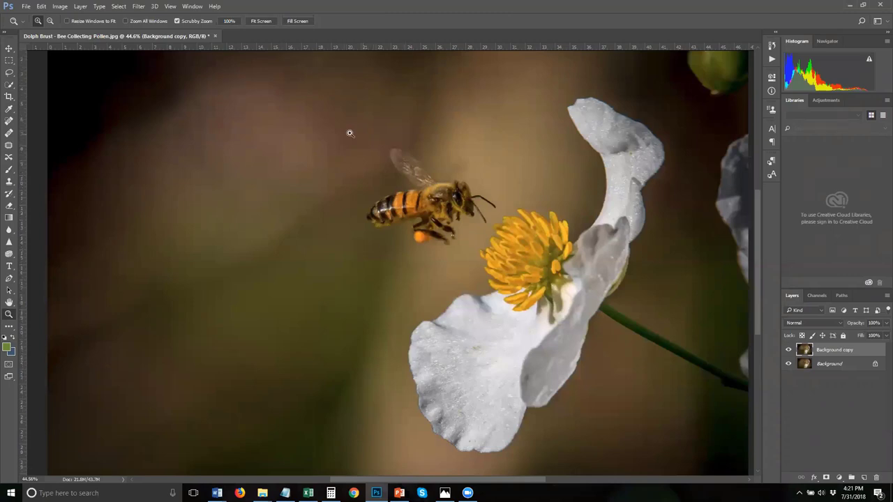
scroll(352, 137, "down", 1)
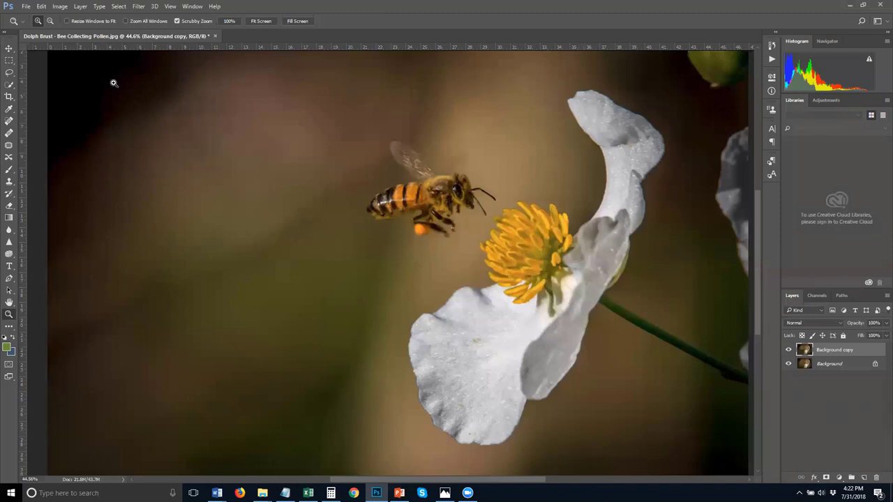
scroll(560, 417, "down", 1)
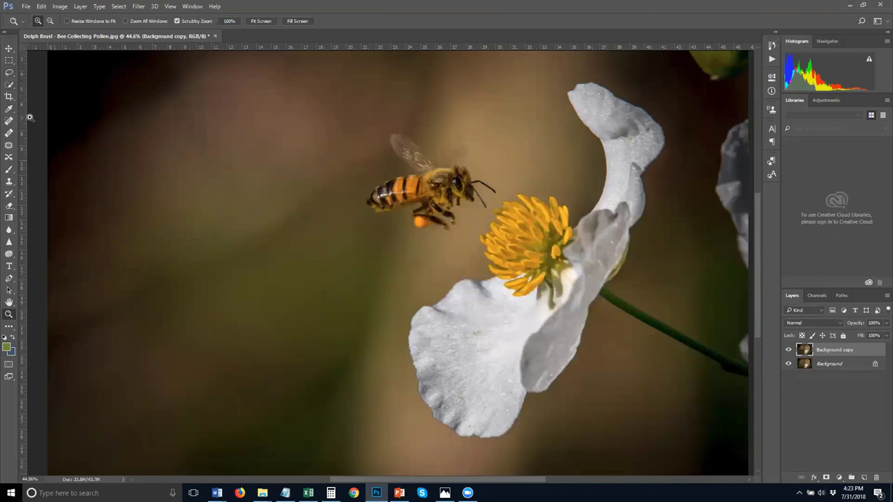
- Lasso the green bud in the top-right corner and Content-Aware fill it away
left_click(9, 74)
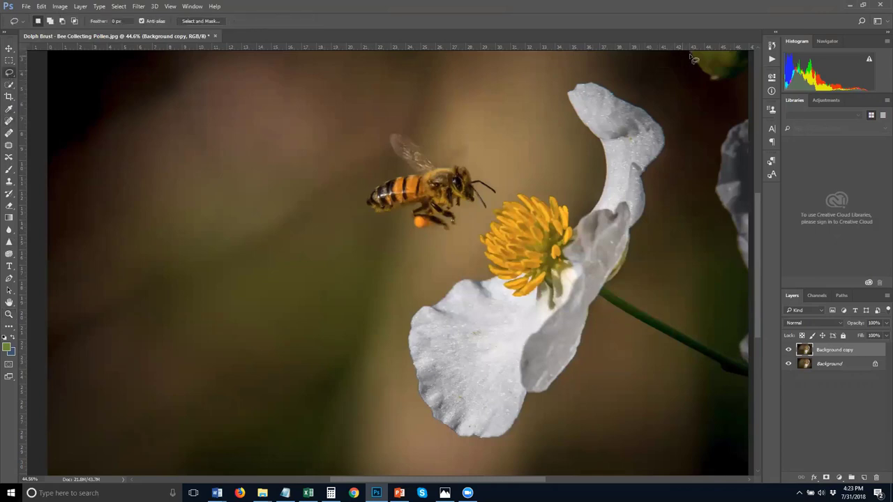
scroll(691, 62, "down", 2)
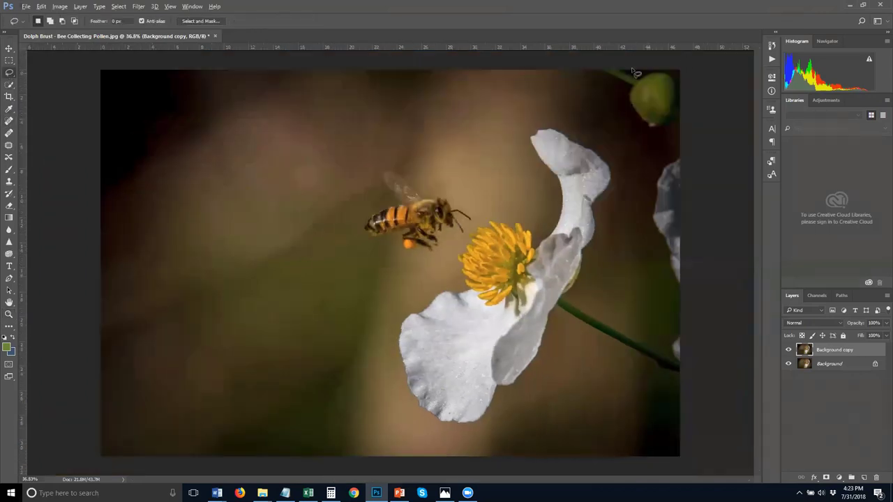
mouse_move(580, 69)
left_mouse_down()
mouse_move(587, 98)
mouse_move(624, 133)
mouse_move(649, 146)
mouse_move(679, 141)
mouse_move(694, 90)
mouse_move(679, 63)
mouse_move(600, 71)
left_mouse_up()
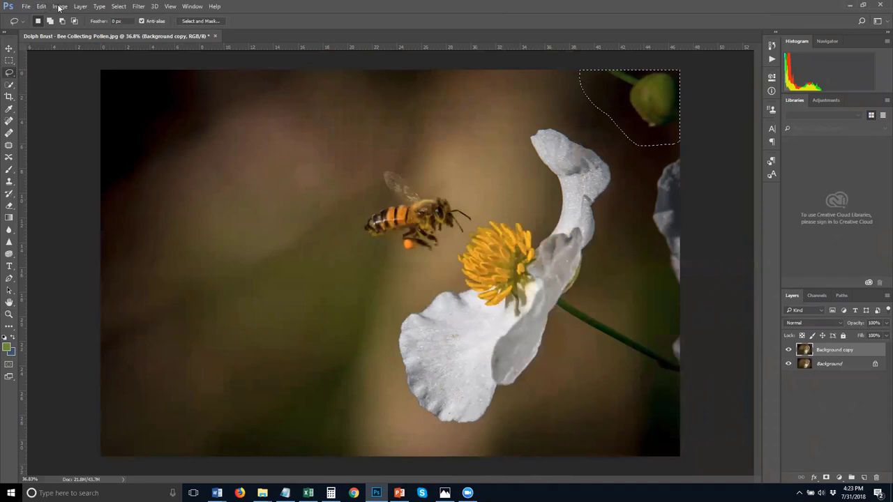
left_click(41, 6)
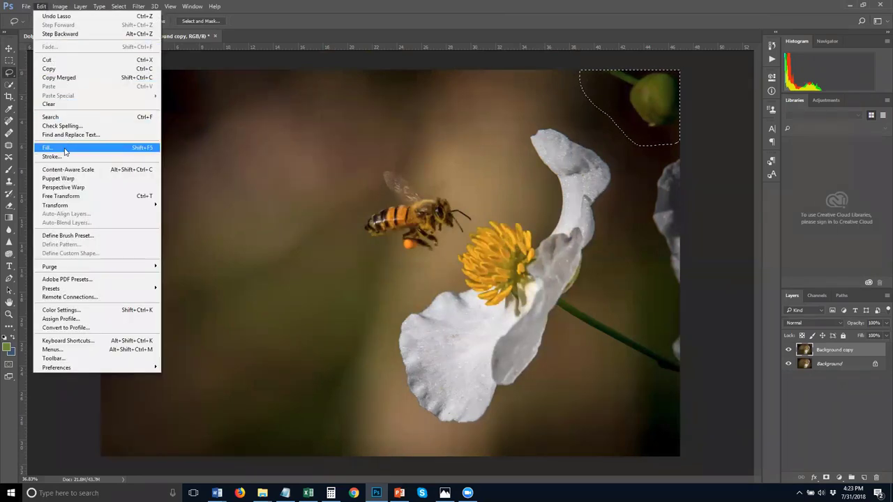
left_click(65, 149)
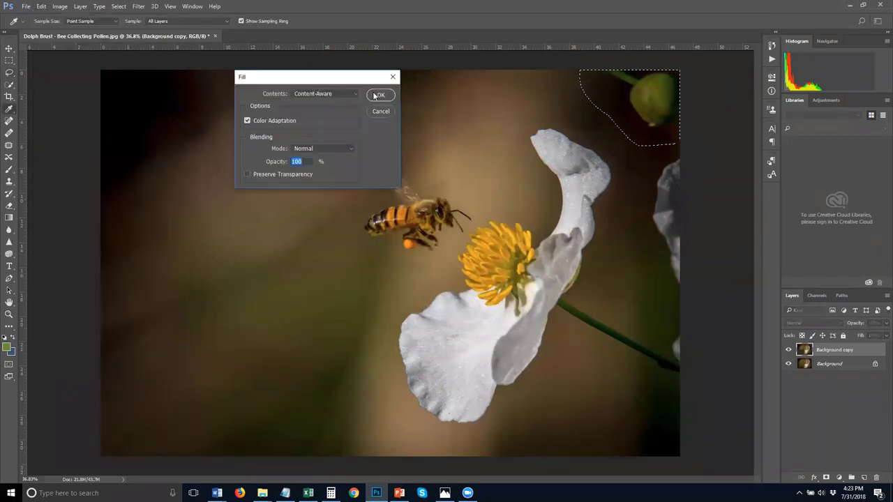
left_click(375, 95)
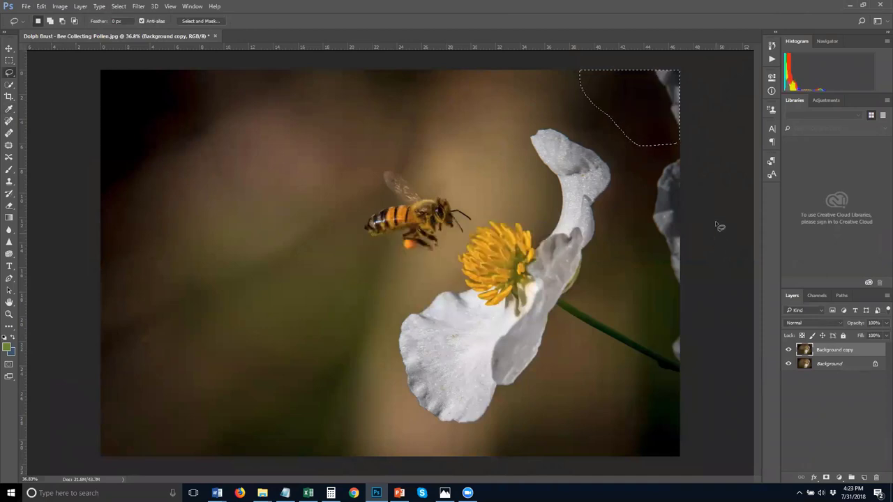
key("ctrl+d")
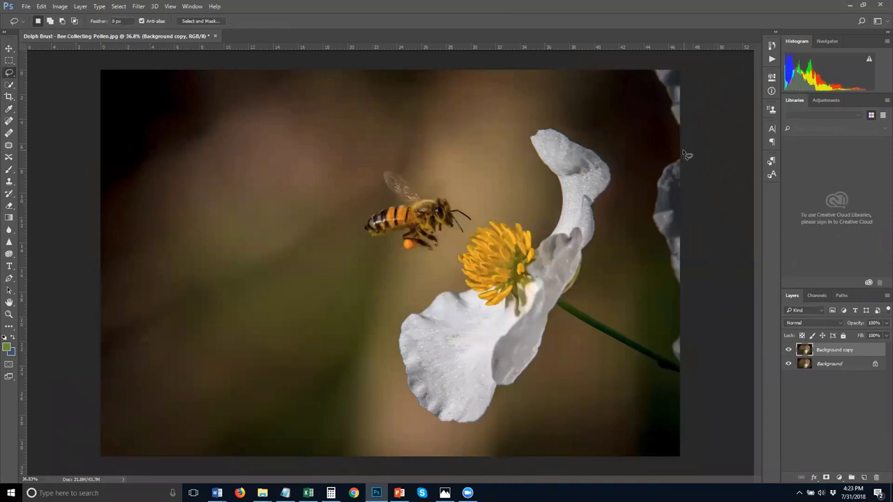
- Lasso the white petal sliver on the right edge and fill it with background
mouse_move(682, 149)
left_mouse_down()
mouse_move(659, 165)
mouse_move(645, 225)
mouse_move(664, 328)
mouse_move(676, 329)
mouse_move(689, 267)
mouse_move(689, 147)
mouse_move(660, 156)
left_mouse_up()
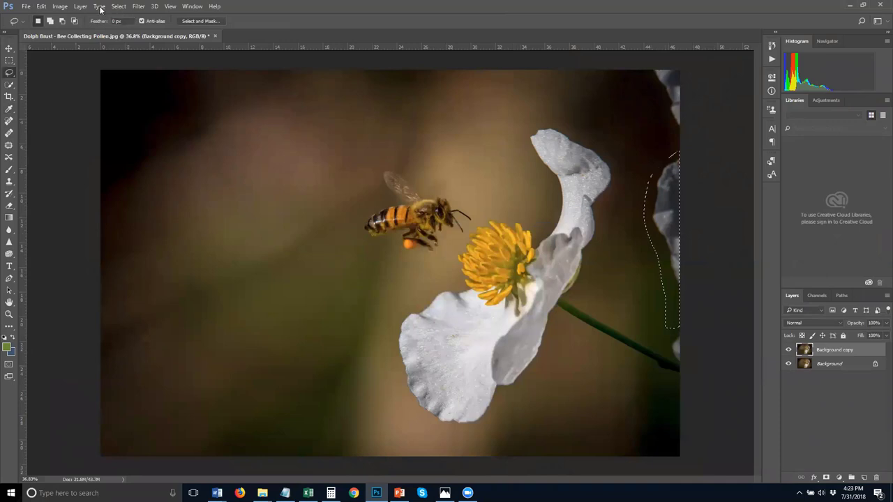
left_click(41, 7)
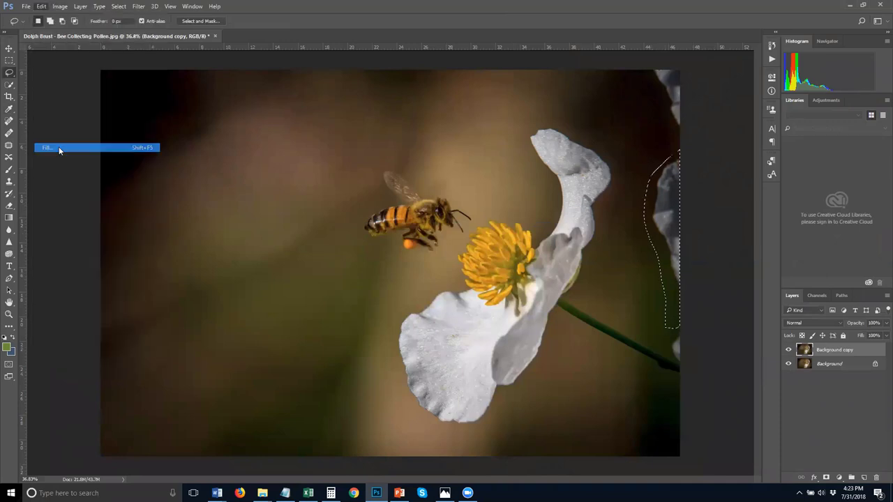
left_click(59, 147)
left_click(378, 93)
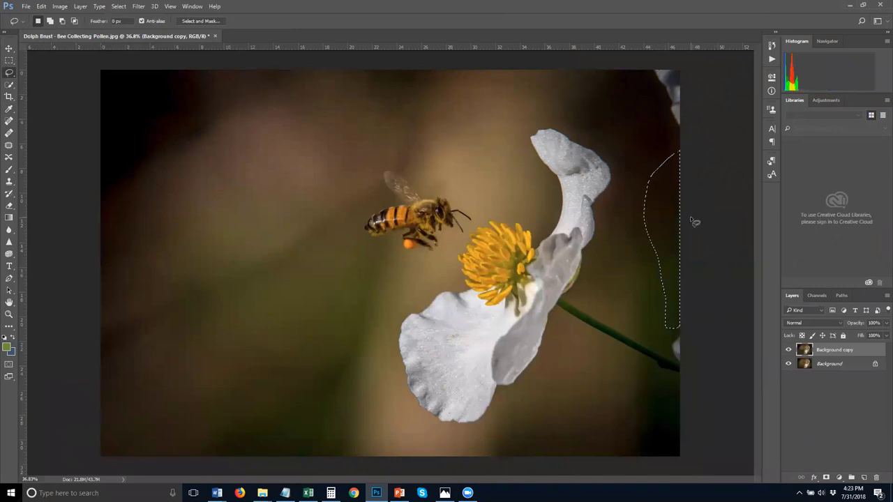
key("ctrl+d")
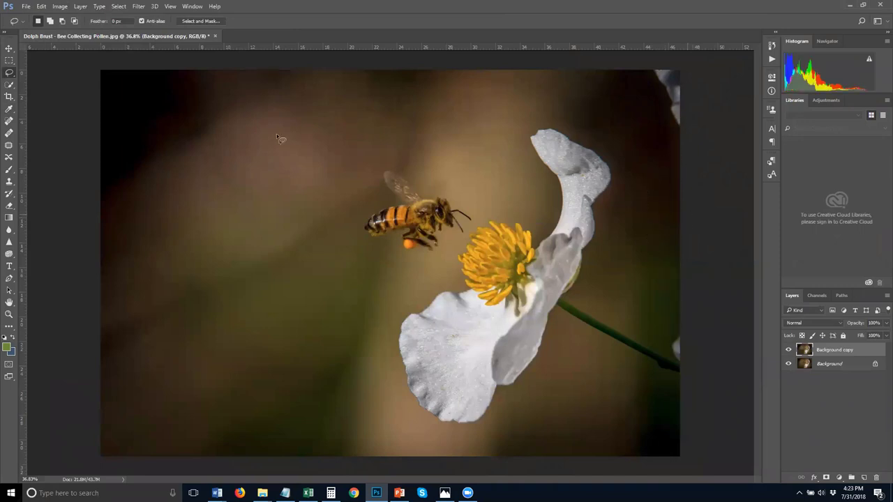
- Heal the top-right petal fragments with a 150 px Spot Healing Brush, then hide the copy to compare
left_click(9, 122)
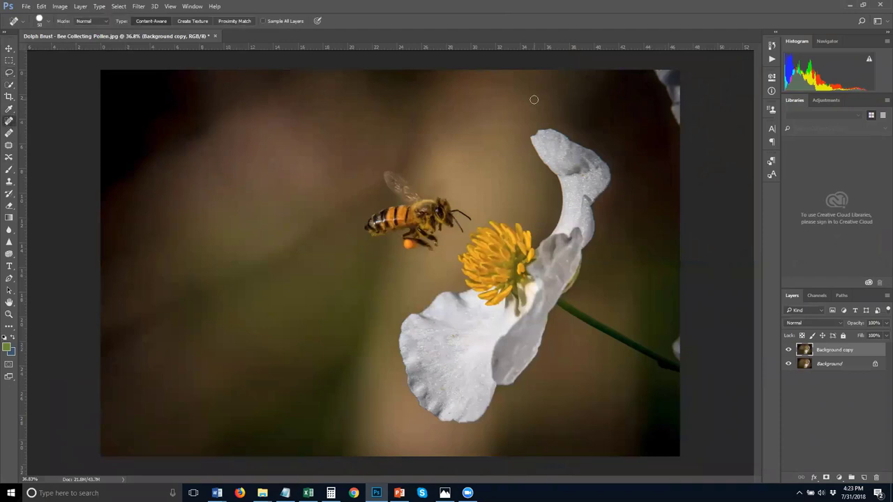
key("bracketright")
key("bracketright")
key("bracketright")
key("bracketright")
key("bracketright")
key("bracketright")
key("bracketright")
key("bracketright")
key("bracketright")
left_click_drag(657, 74, 680, 119)
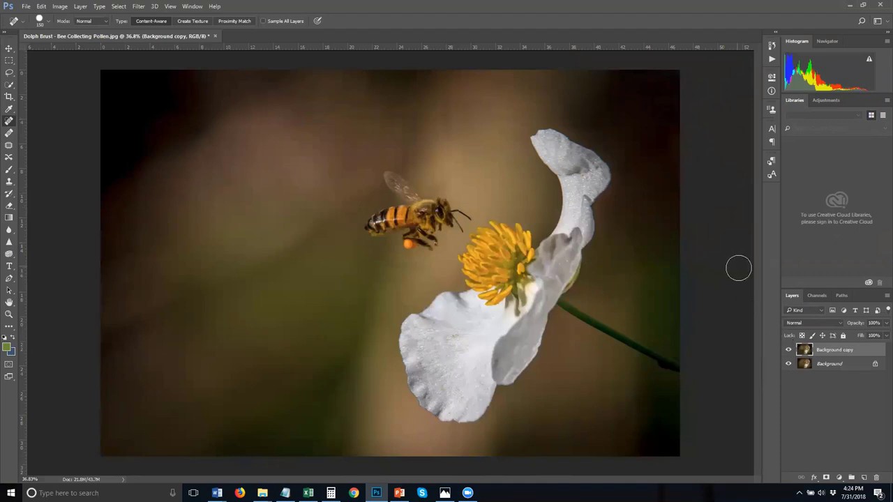
left_click(788, 350)
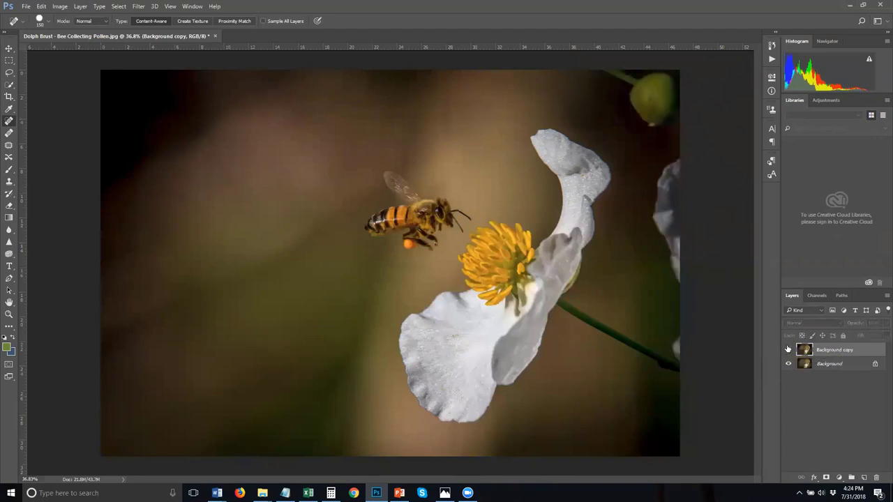
- Toggle the Background copy's visibility several times to compare, leaving it visible
left_click(788, 349)
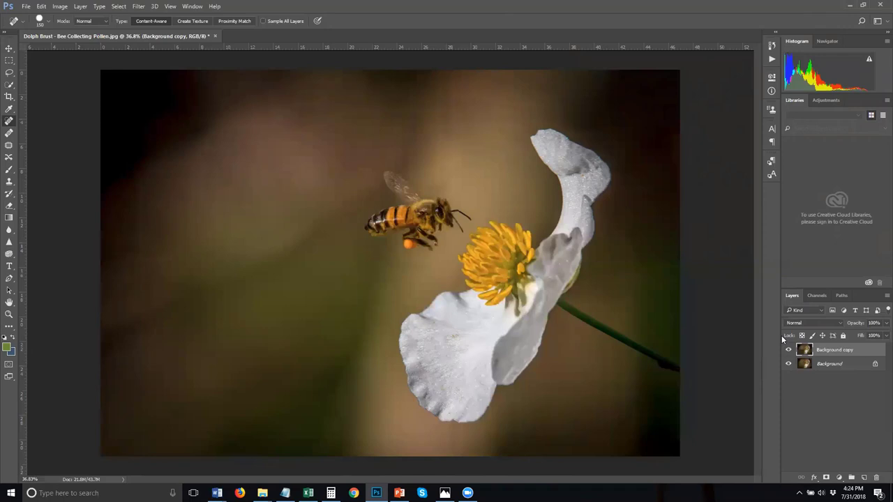
left_click(788, 350)
left_click(788, 349)
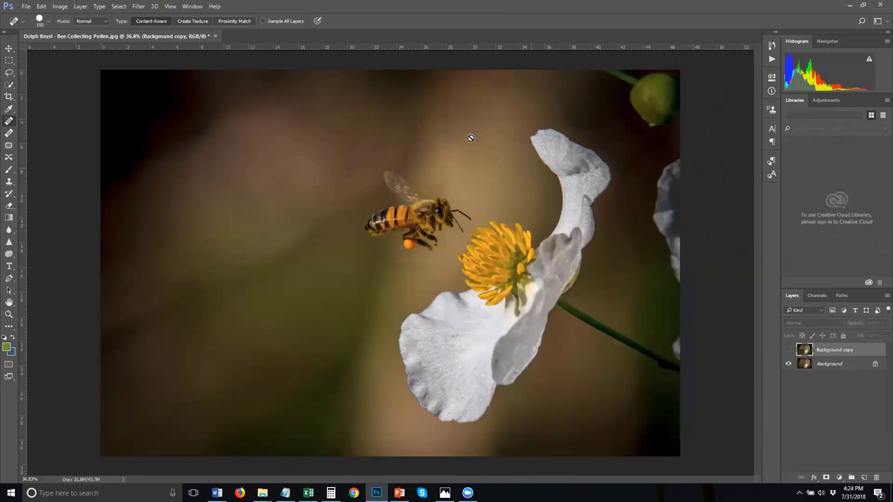
left_click(789, 349)
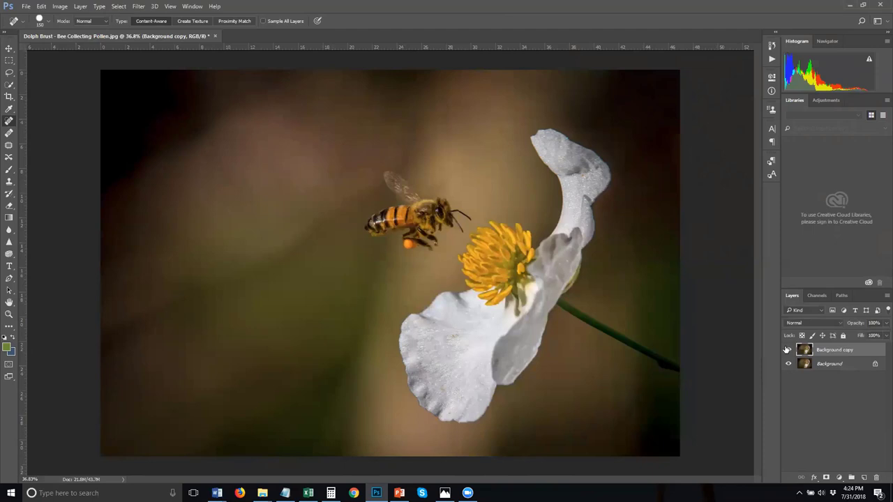
left_click(788, 350)
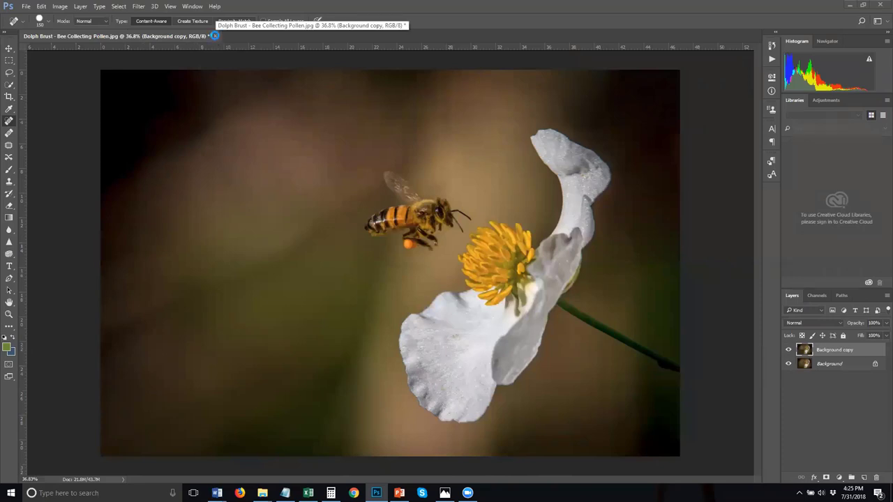
- Close the bee photo without saving and drag the Great Blue Heron JPG into Photoshop
left_click(215, 35)
left_click(428, 185)
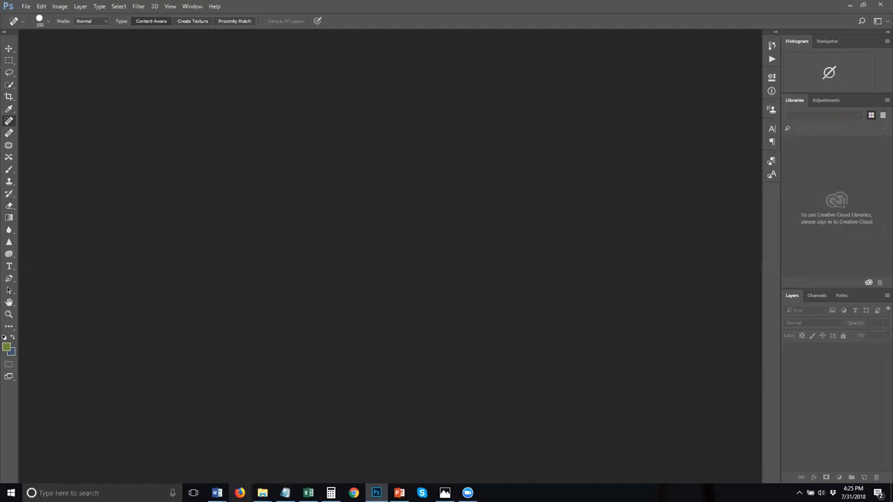
mouse_move(262, 493)
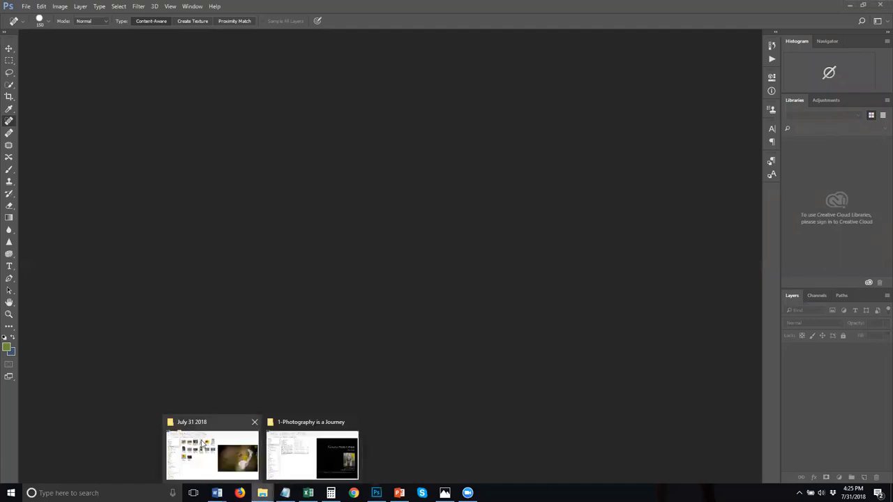
left_click(202, 444)
left_click(338, 113)
left_click_drag(338, 113, 358, 291)
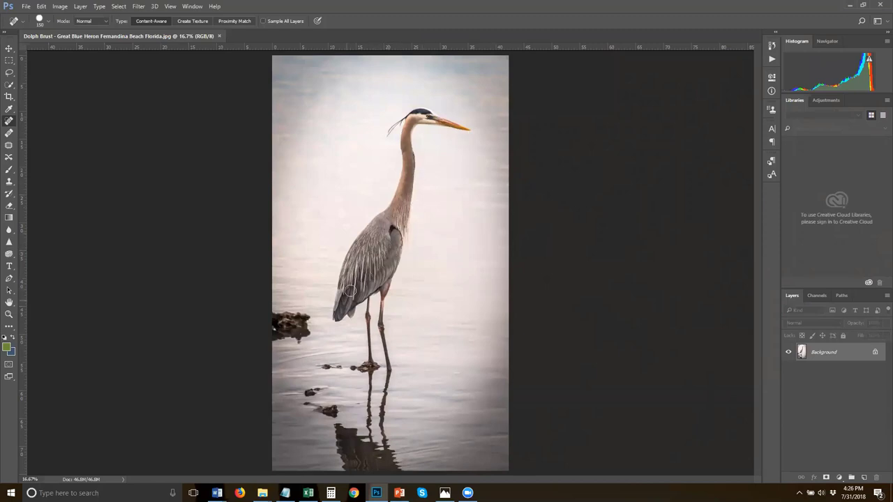
left_click(10, 292)
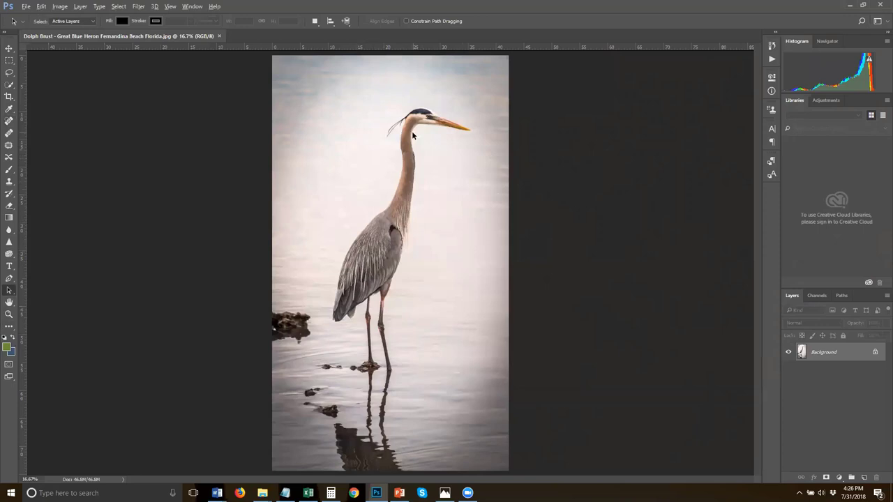
scroll(412, 139, "up", 5)
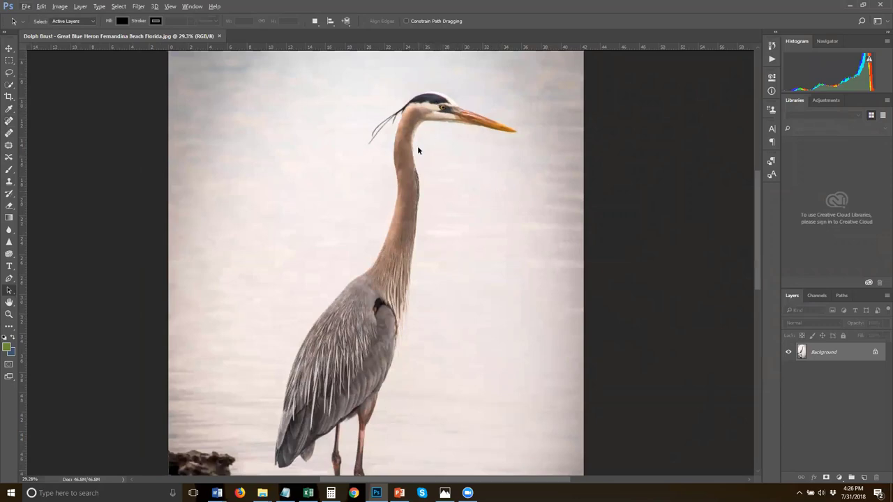
scroll(444, 112, "up", 2)
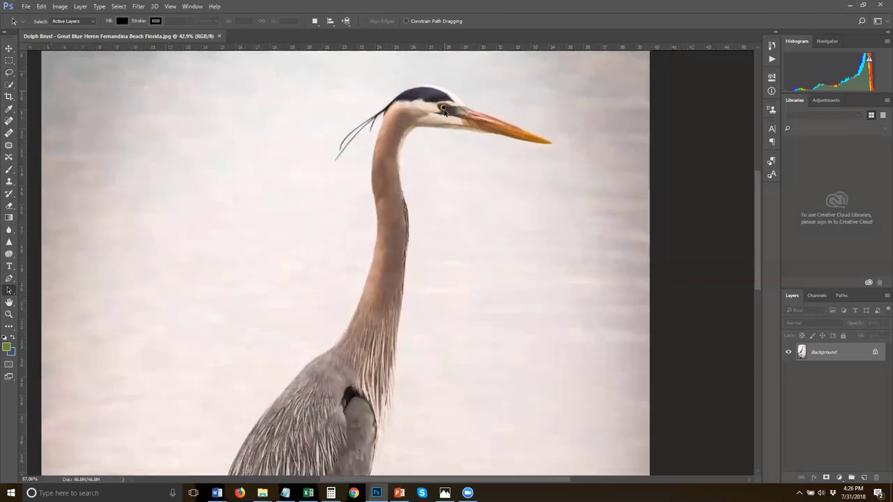
scroll(444, 112, "up", 1)
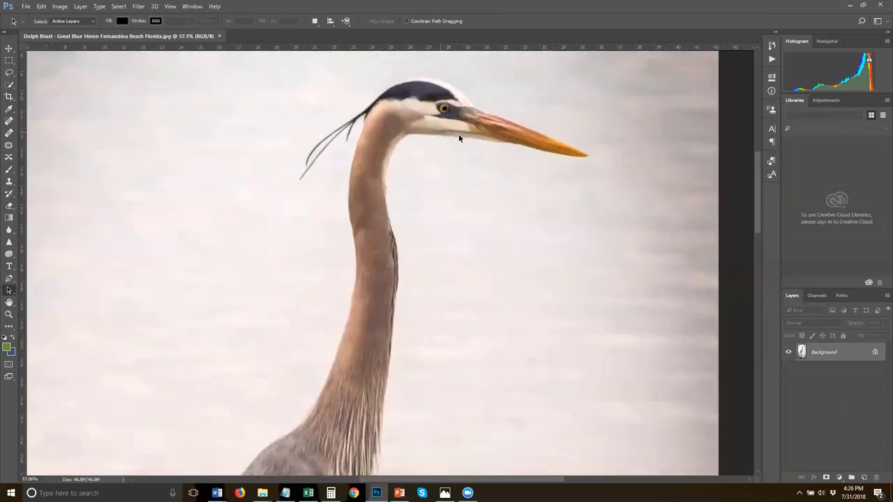
scroll(452, 132, "down", 2)
scroll(452, 133, "down", 3)
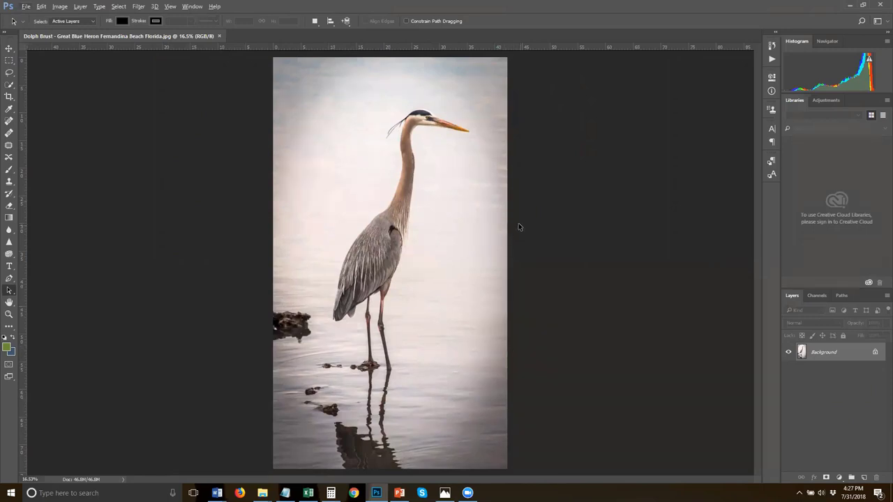
scroll(517, 222, "down", 1)
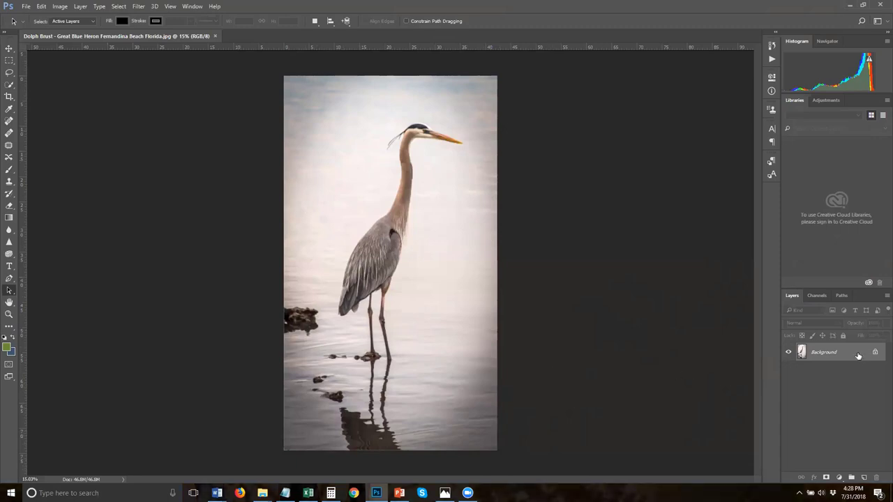
- Duplicate Background and apply a Camera Raw Post Crop Vignetting of +100 with high feather
left_click_drag(858, 356, 864, 478)
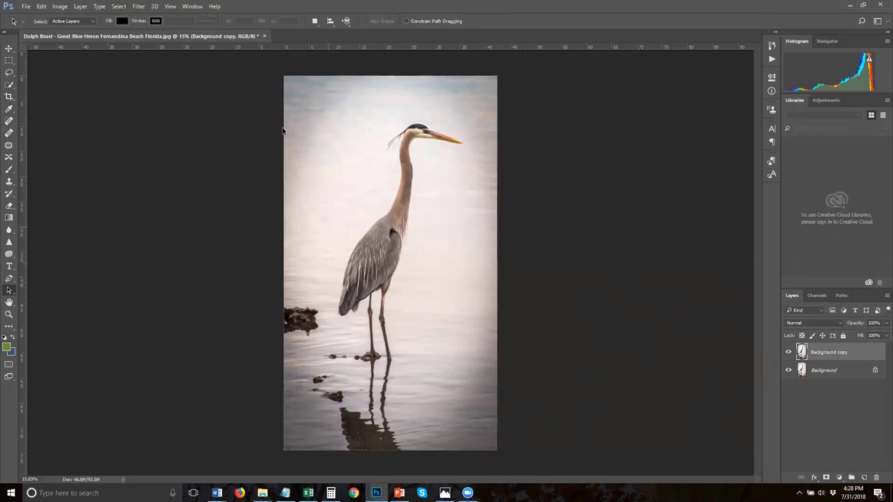
left_click(140, 7)
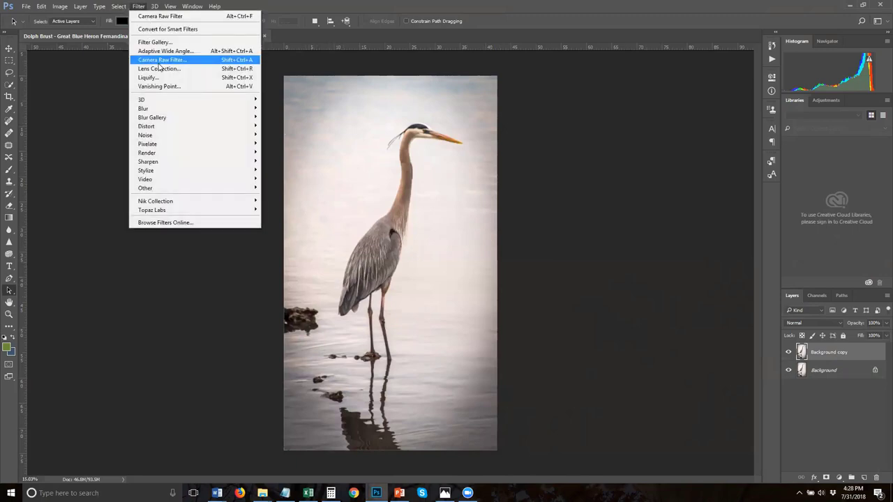
left_click(160, 61)
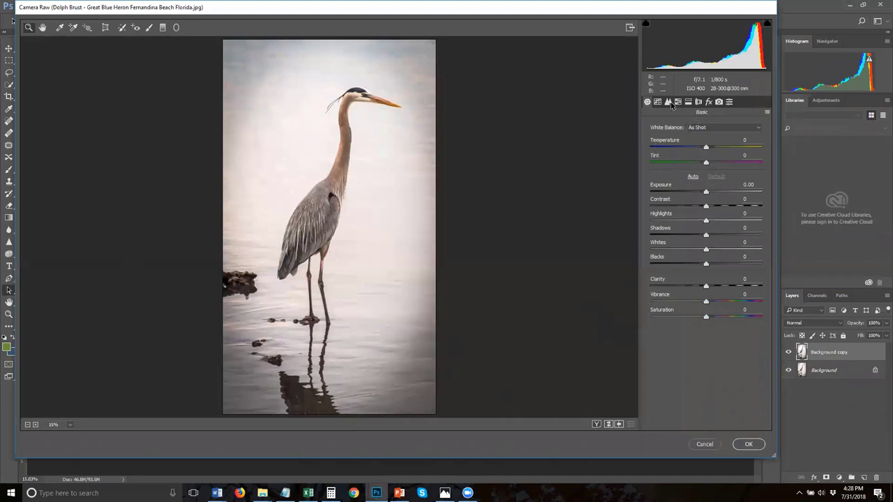
left_click(708, 103)
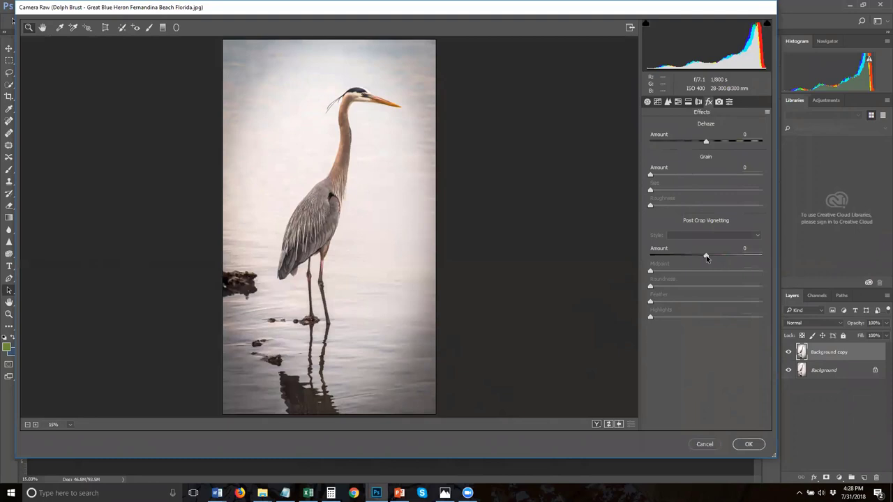
left_click_drag(706, 257, 752, 252)
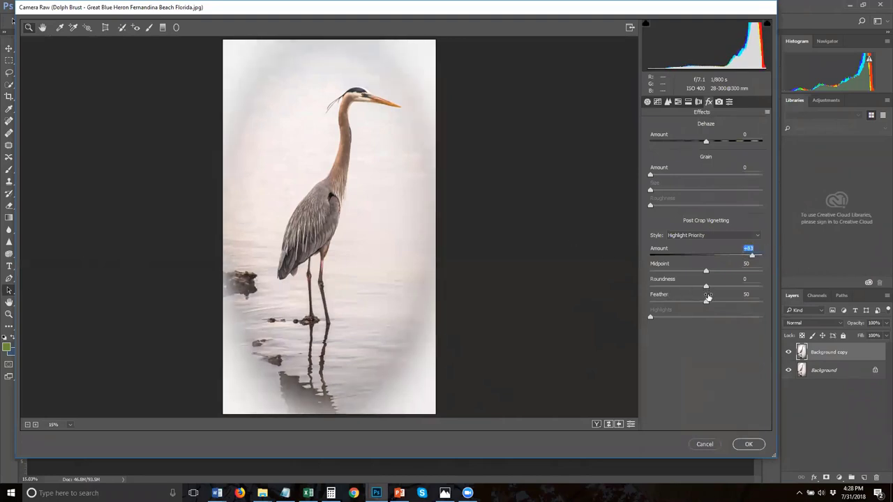
left_click_drag(707, 304, 745, 300)
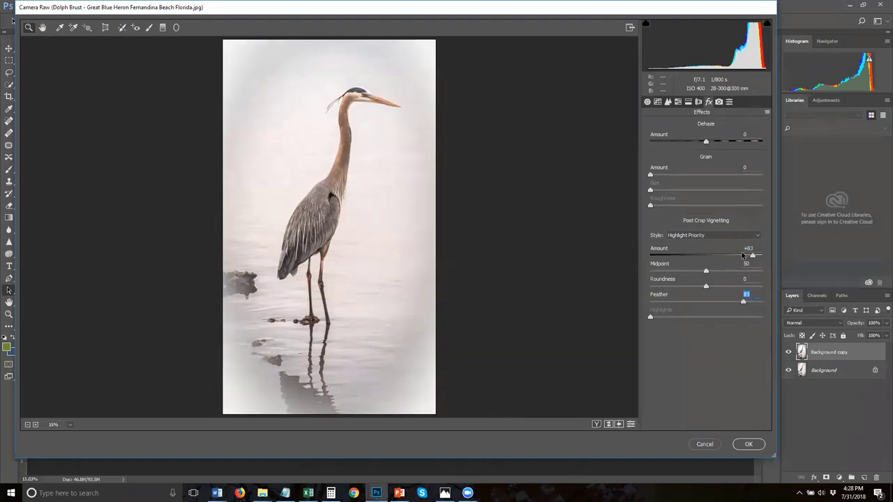
left_click_drag(753, 255, 765, 256)
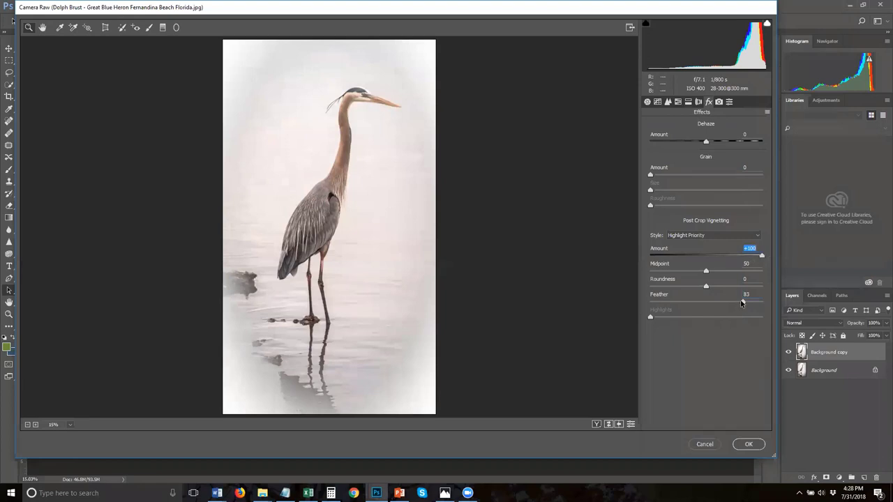
mouse_move(750, 302)
left_mouse_down()
mouse_move(764, 300)
mouse_move(755, 301)
left_mouse_up()
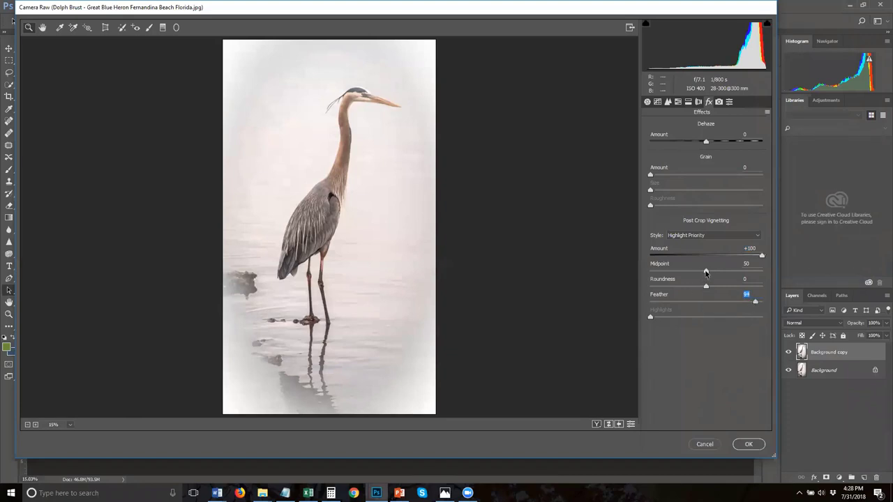
left_click(752, 447)
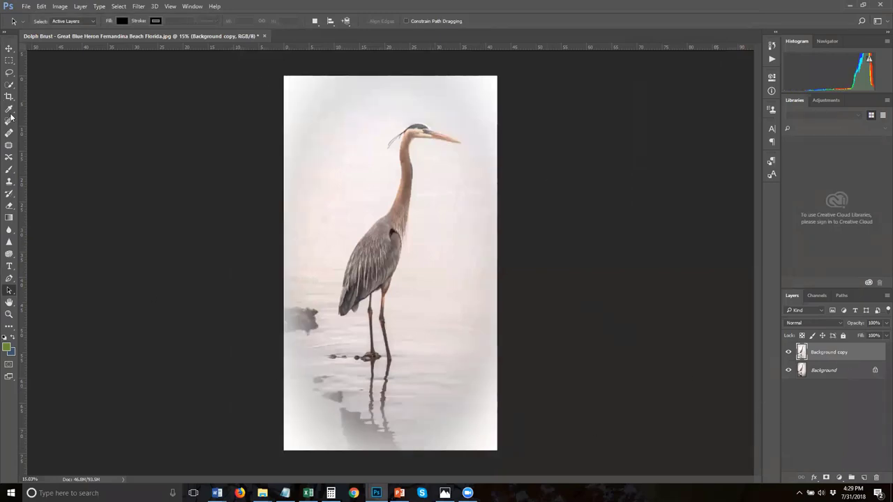
- Add a new Layer 1 above Background copy with Overlay blending mode
left_click(10, 184)
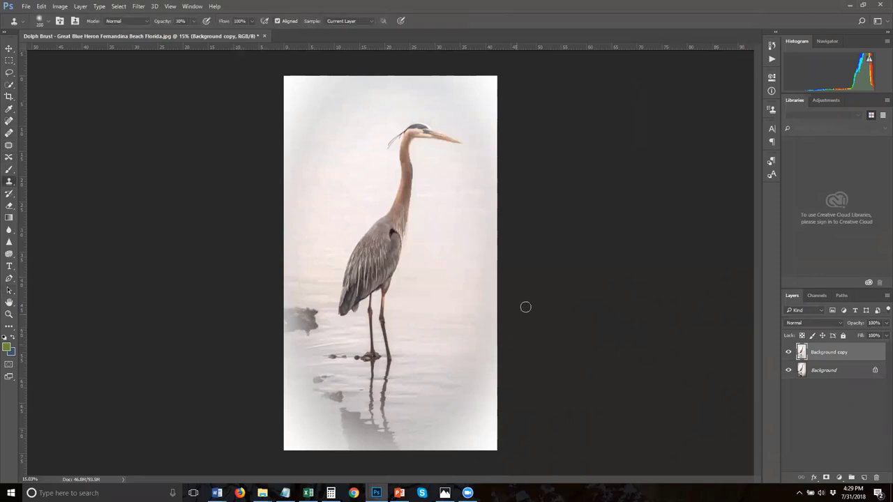
key("bracketright")
key("bracketright")
key("bracketright")
key("bracketright")
key("bracketright")
key("bracketright")
key("bracketright")
key("bracketright")
key("bracketright")
key("bracketright")
left_click(864, 477)
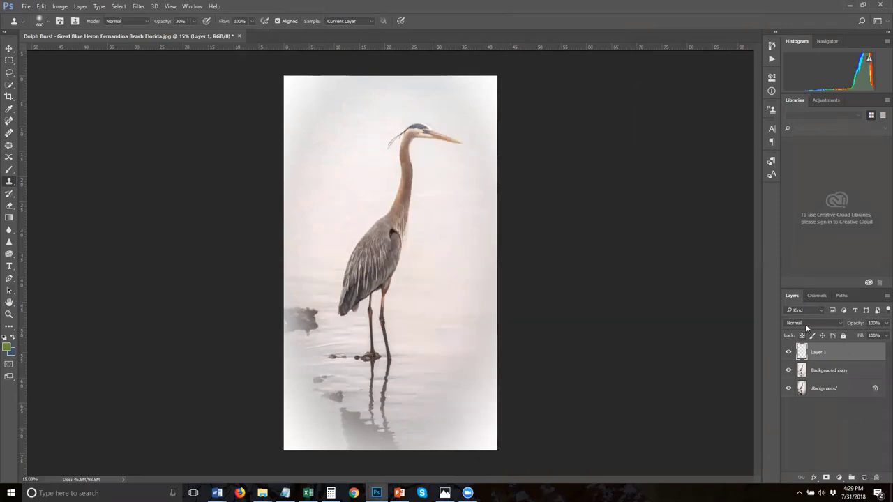
left_click(809, 323)
left_click(799, 228)
- Set up the Brush tool with white foreground colour at 800 px
left_click(9, 171)
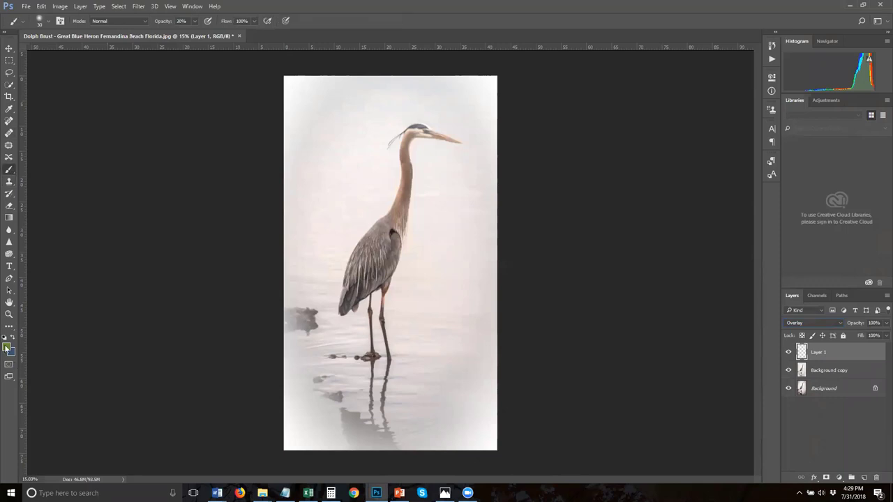
left_click(334, 147)
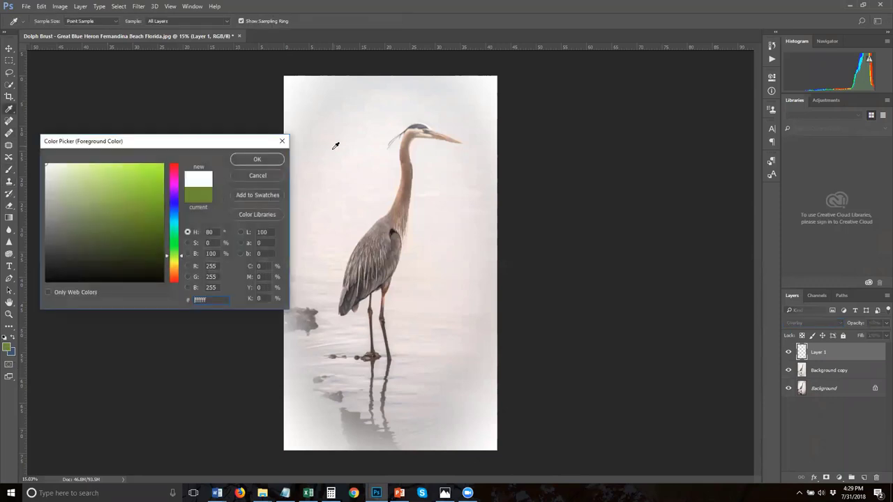
left_click(257, 160)
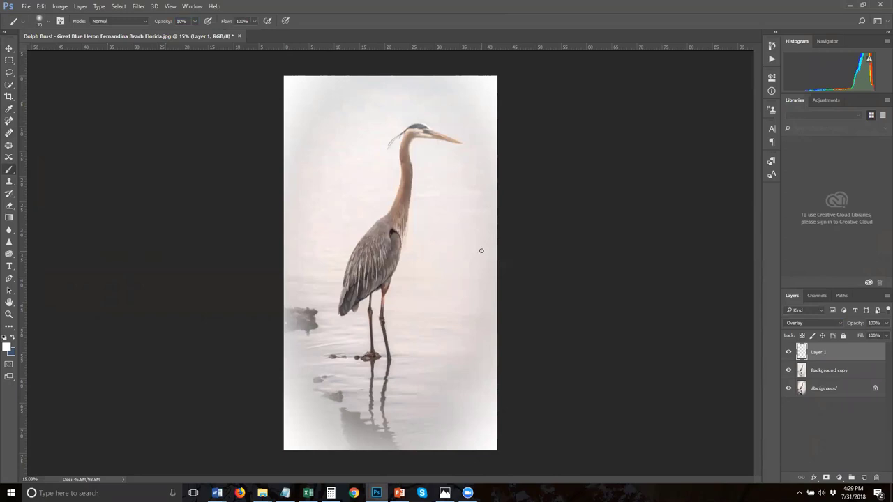
key("bracketright")
key("bracketright")
key("bracketright")
key("bracketright")
key("bracketright")
key("bracketright")
key("bracketright")
key("bracketright")
key("bracketright")
key("bracketright")
key("bracketright")
key("bracketright")
key("bracketright")
key("bracketright")
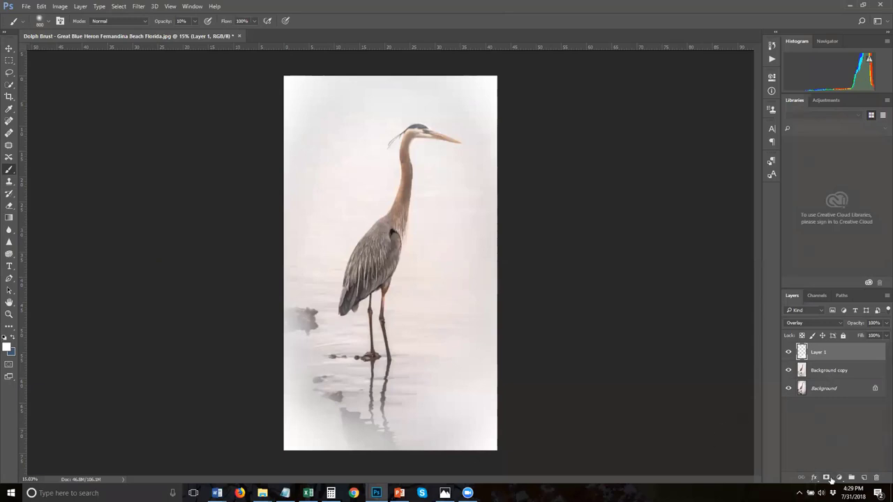
- Add a layer mask to Background copy and set the brush to 250 px at 50% opacity
left_click(845, 375)
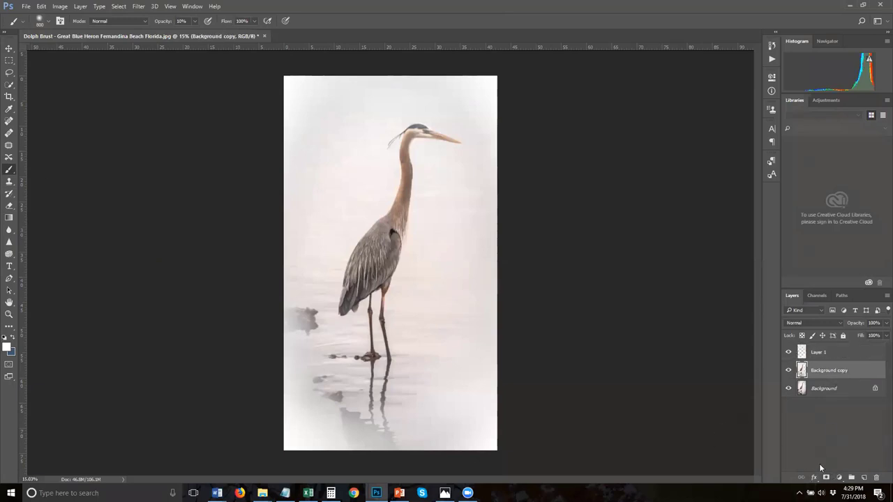
left_click(826, 479)
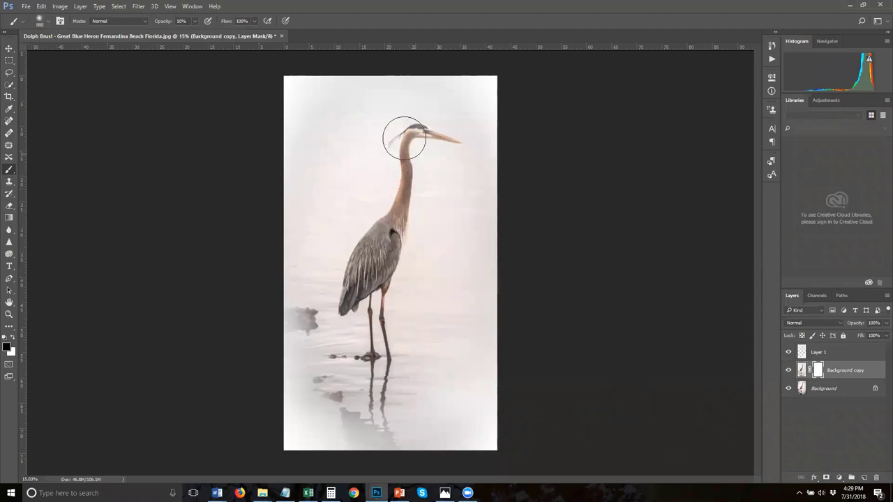
key("bracketleft")
key("bracketleft")
key("bracketleft")
key("bracketleft")
key("bracketleft")
key("bracketleft")
key("bracketleft")
key("bracketleft")
key("bracketleft")
key("5")
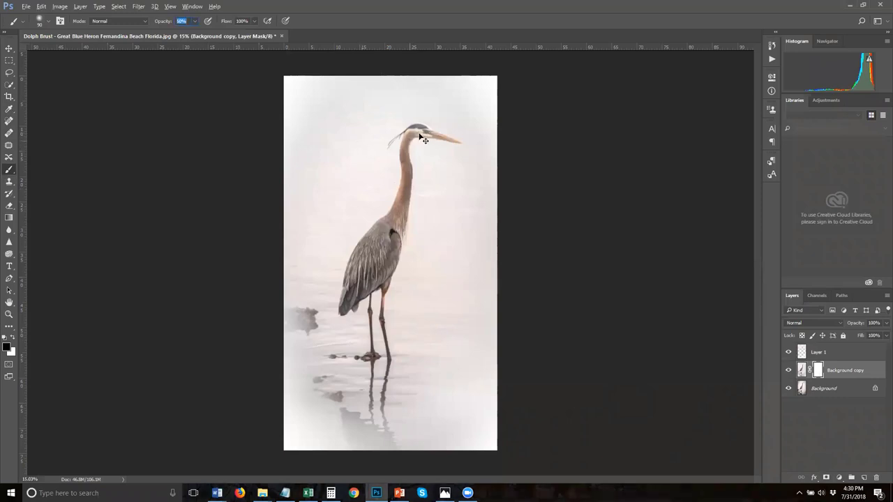
- Zoom to 33.3% and paint the mask over the heron's head, eye and beak
key("z")
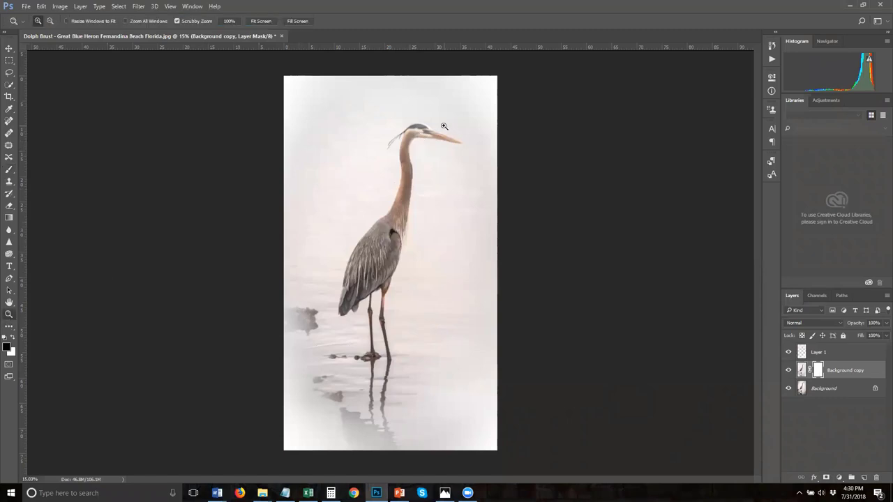
left_click(443, 127)
left_click(443, 127)
left_click(443, 127)
key("b")
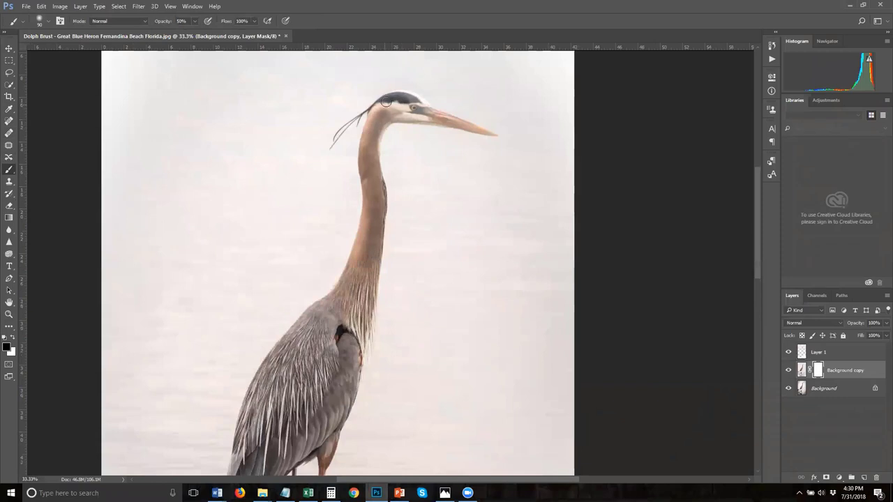
mouse_move(418, 109)
left_mouse_down()
mouse_move(385, 113)
mouse_move(381, 124)
mouse_move(425, 118)
mouse_move(410, 96)
mouse_move(427, 117)
left_mouse_up()
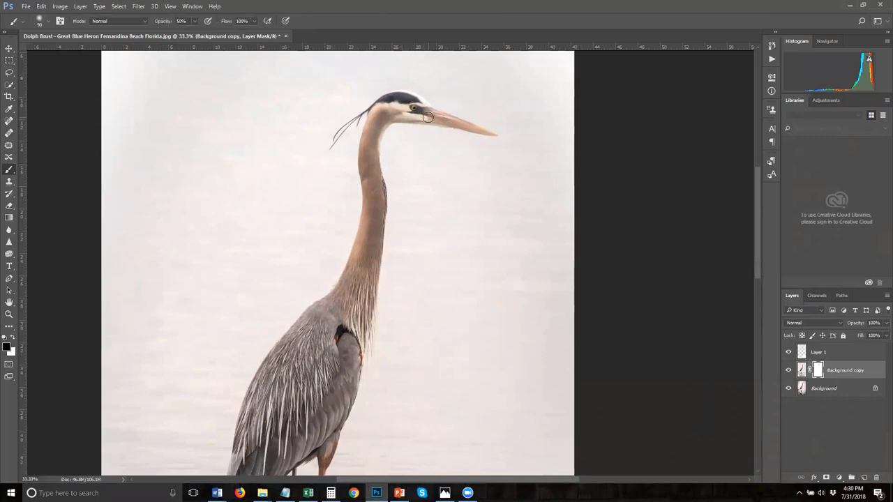
scroll(441, 53, "up", 1)
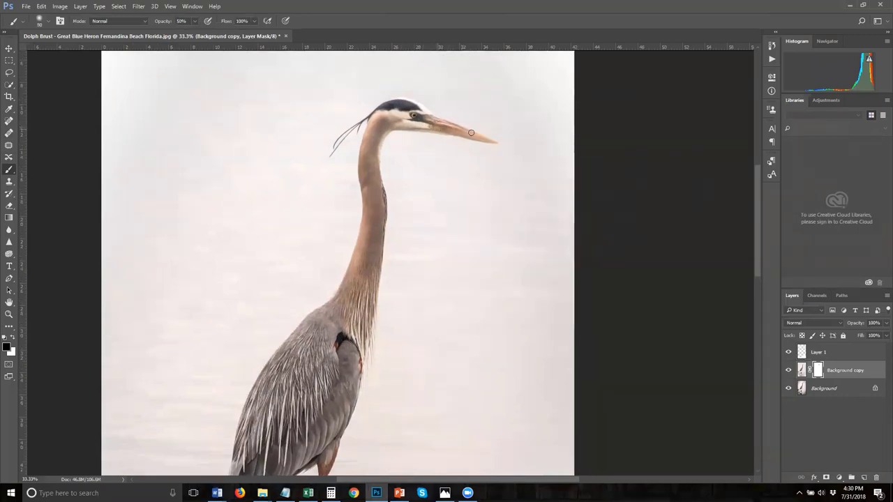
left_click_drag(471, 133, 482, 138)
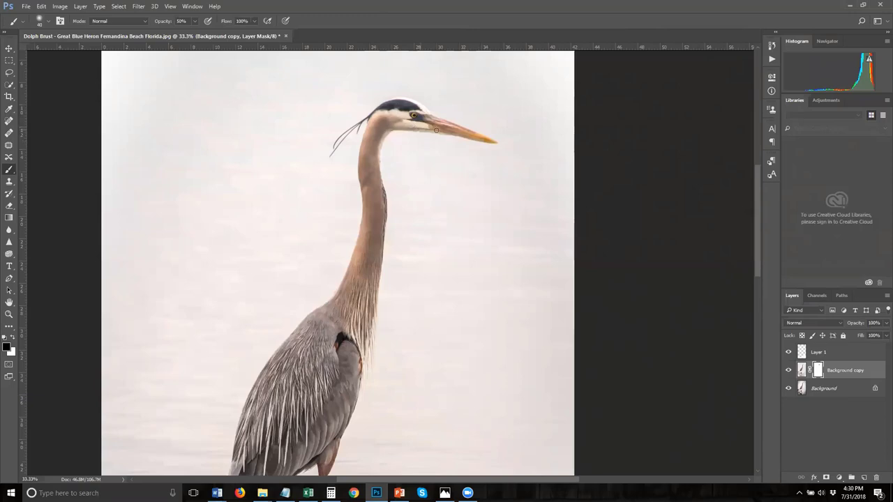
left_click_drag(436, 130, 477, 138)
scroll(389, 161, "down", 5)
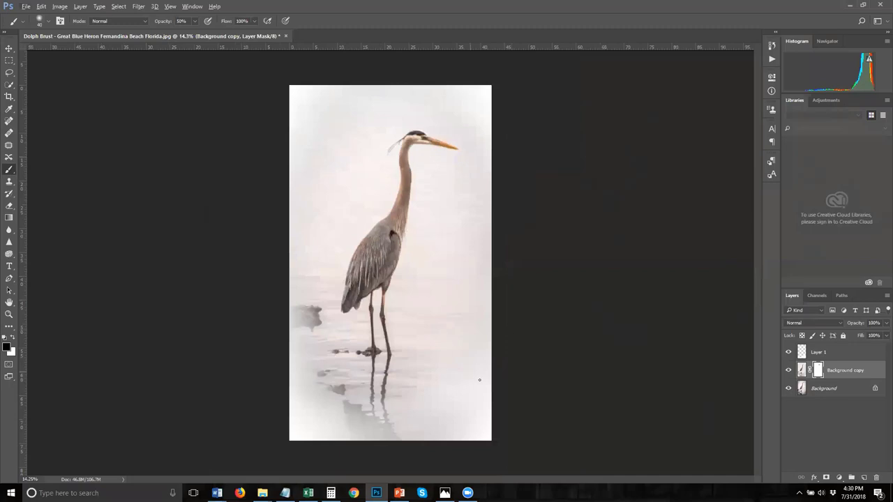
scroll(314, 324, "up", 3)
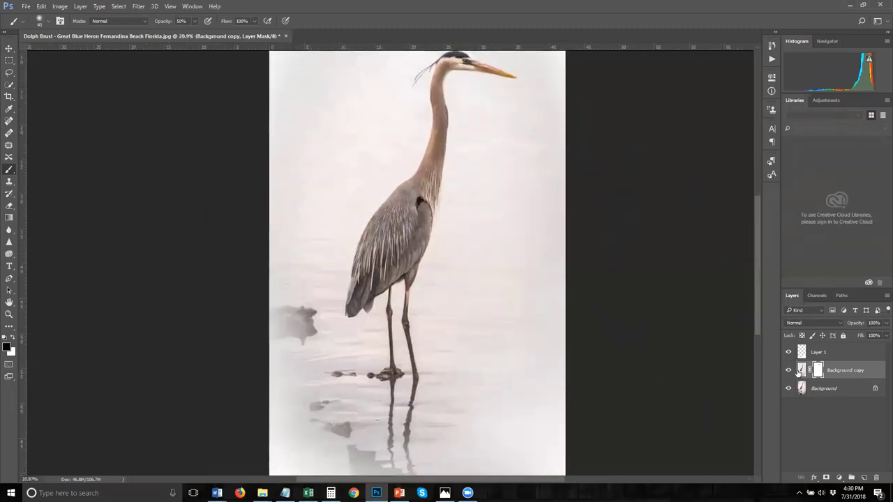
- Lasso-select the grey rock at the left edge of the water on the layer image
key("ctrl+2")
left_click(9, 72)
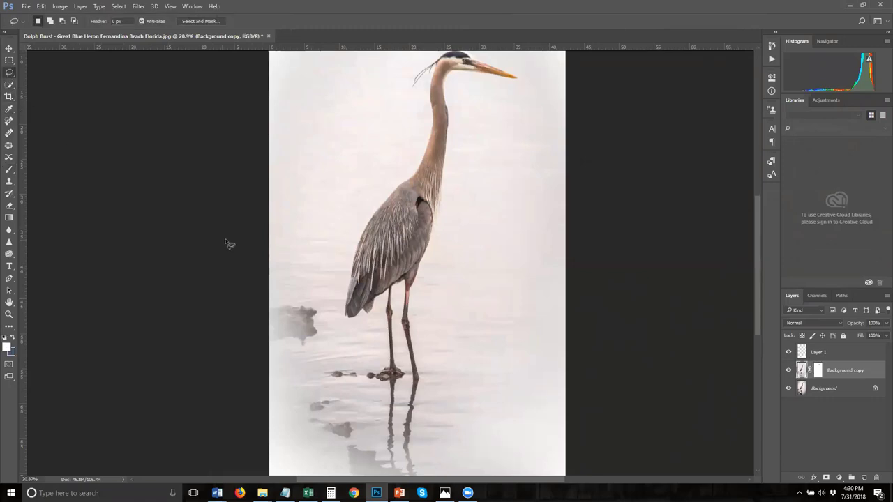
mouse_move(316, 307)
left_mouse_down()
mouse_move(264, 302)
mouse_move(256, 346)
mouse_move(302, 359)
mouse_move(320, 341)
mouse_move(319, 301)
left_mouse_up()
left_click_drag(265, 293, 267, 295)
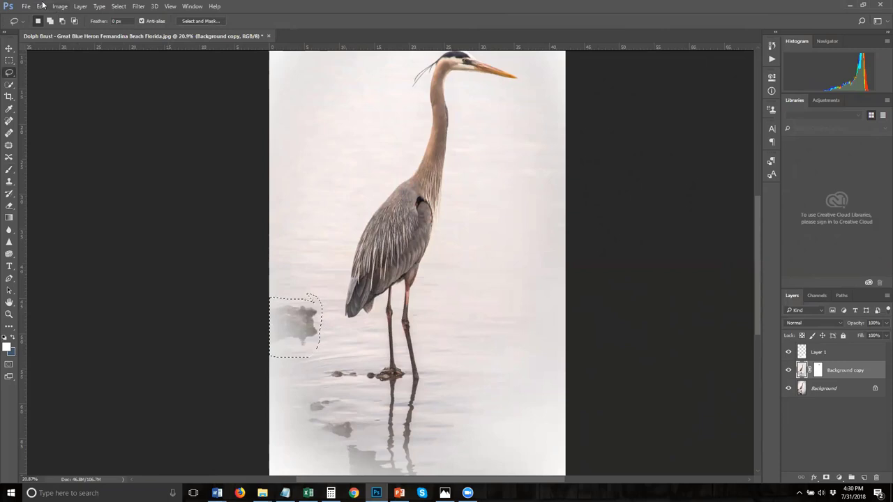
- Fill the rock selection with Content-Aware fill, then deselect
left_click(41, 6)
left_click(47, 147)
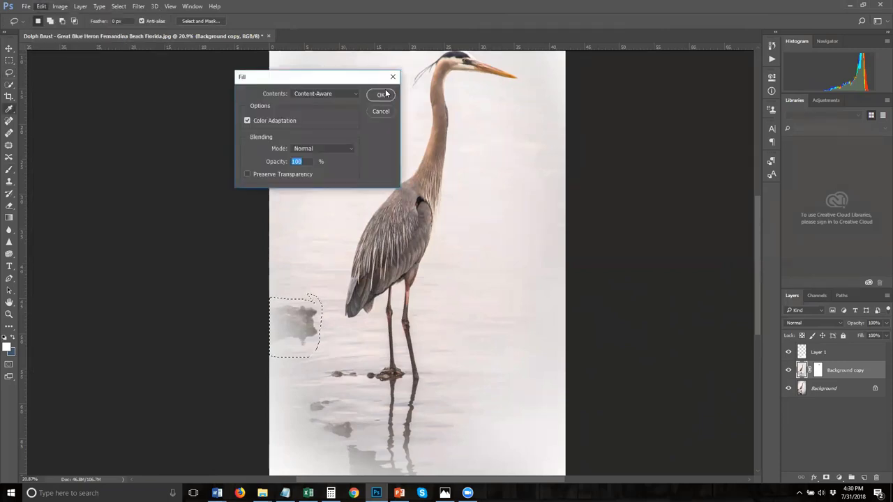
left_click(379, 96)
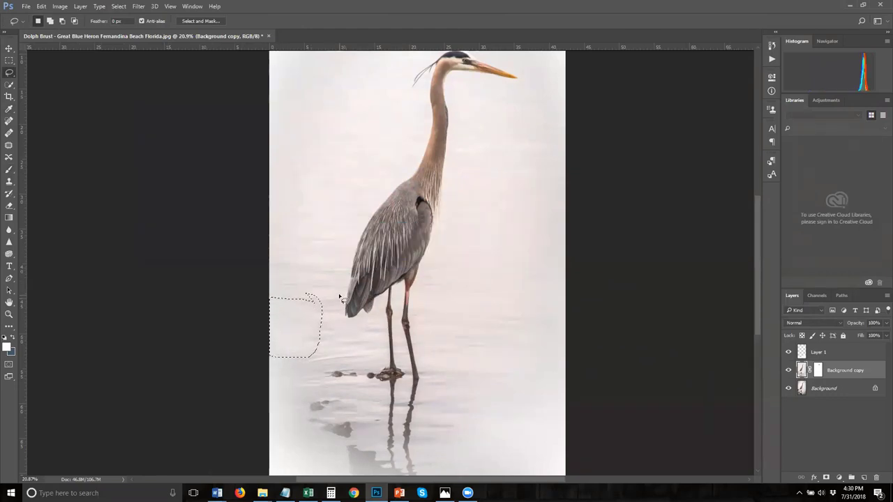
key("ctrl+d")
scroll(344, 298, "down", 3)
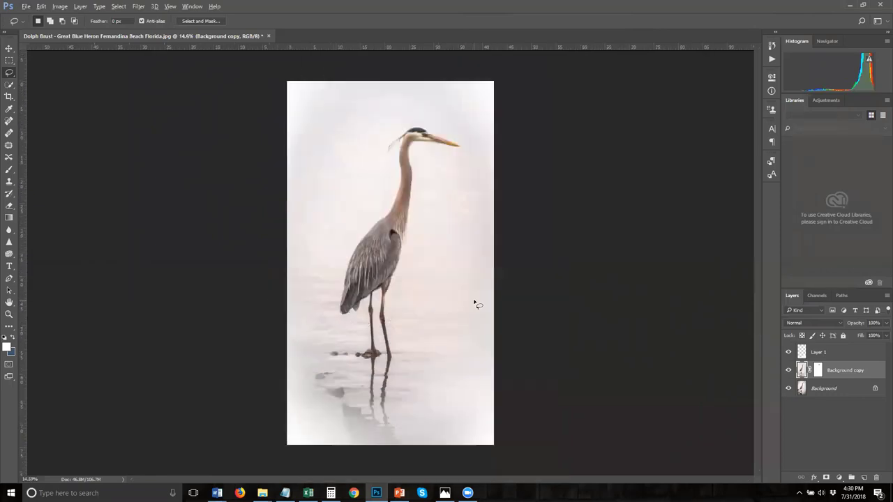
scroll(477, 303, "down", 1)
scroll(506, 258, "up", 1)
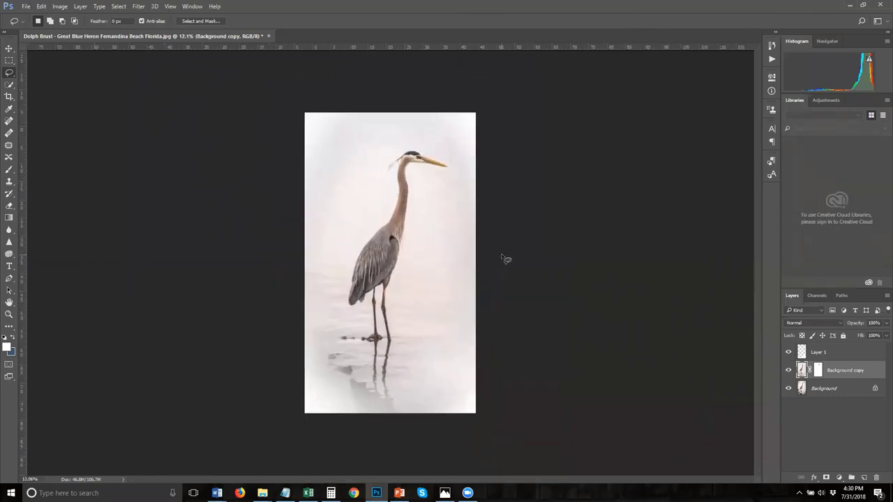
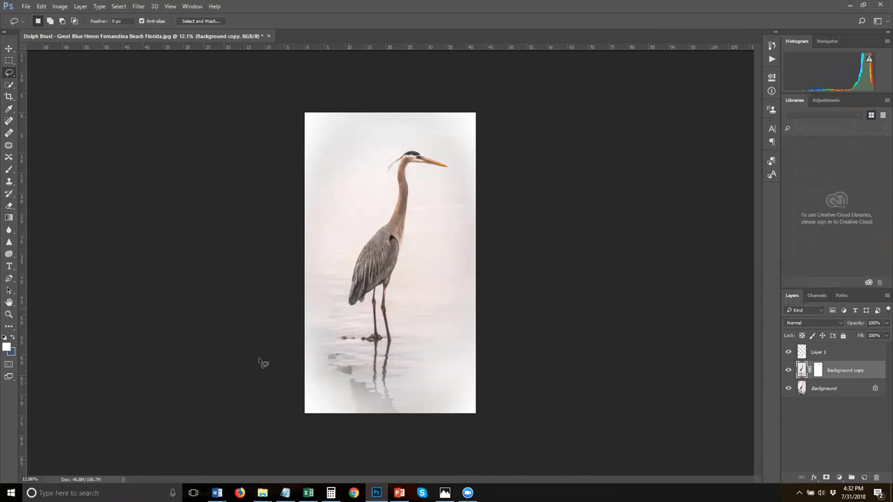
- Bring the July 31 2018 folder forward and open a new File Explorer window from the jump list
mouse_move(262, 492)
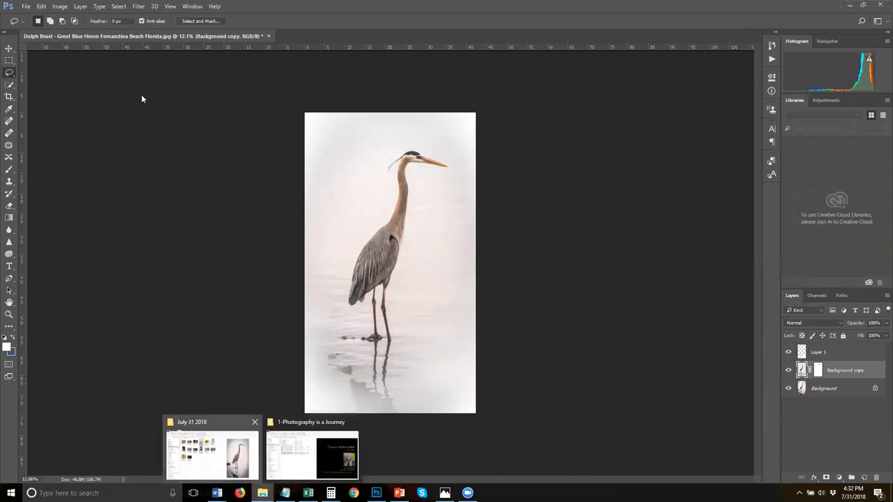
left_click(213, 455)
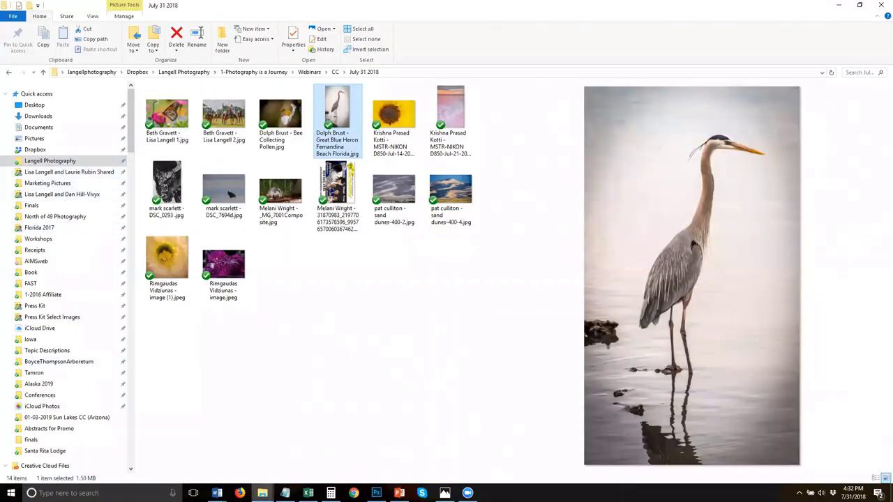
left_click_drag(263, 492, 256, 475)
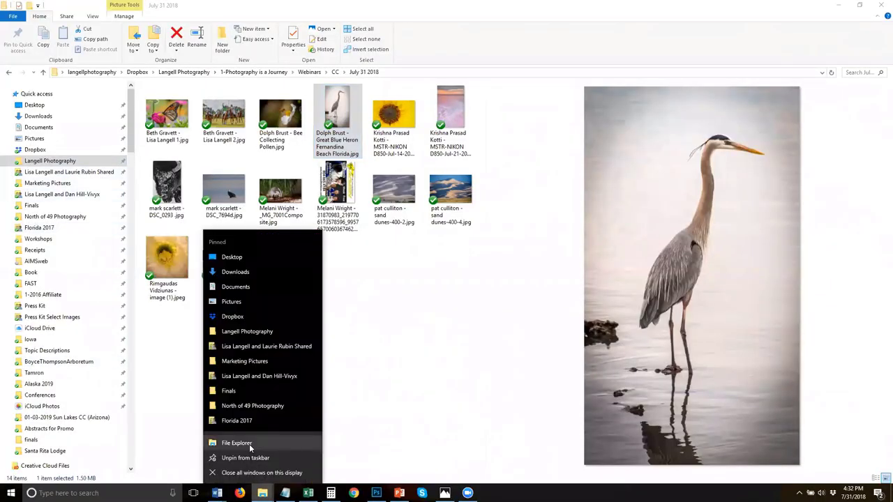
left_click(180, 149)
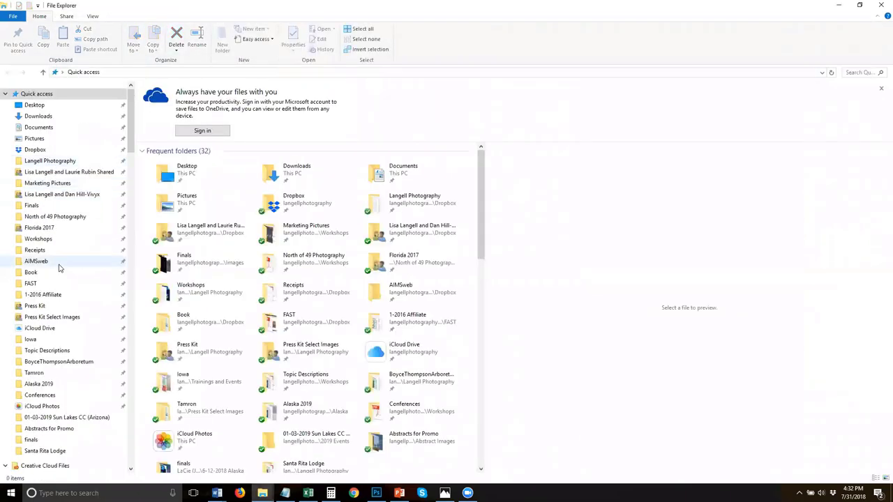
- Open the Press Kit Select Images folder and select ArcticTernsCollage-watermark2.jpg
left_click(70, 298)
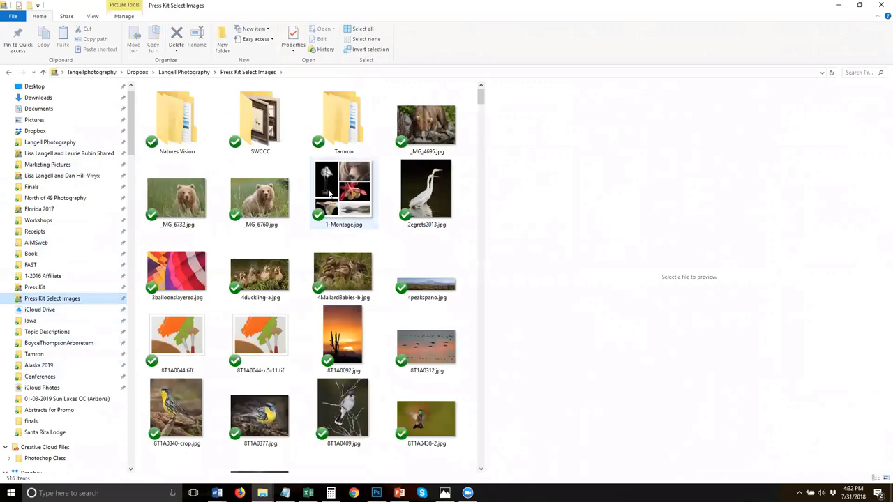
scroll(329, 194, "down", 5)
scroll(329, 194, "down", 6)
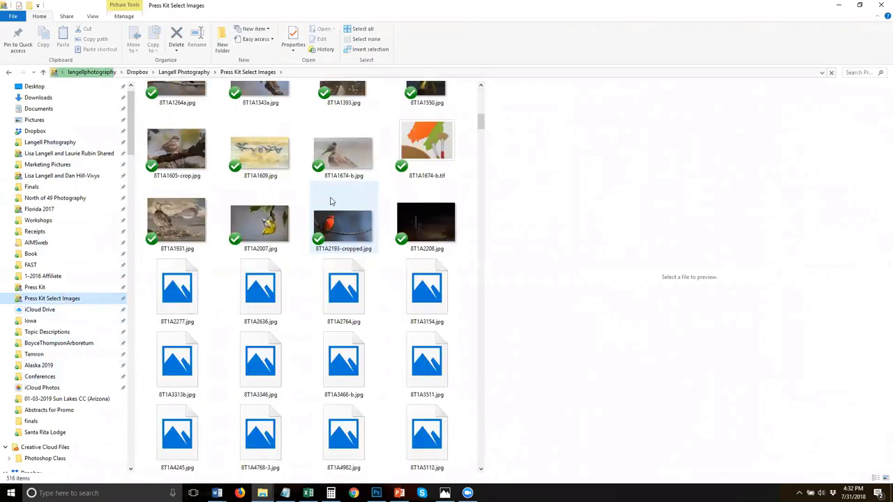
scroll(335, 219, "down", 6)
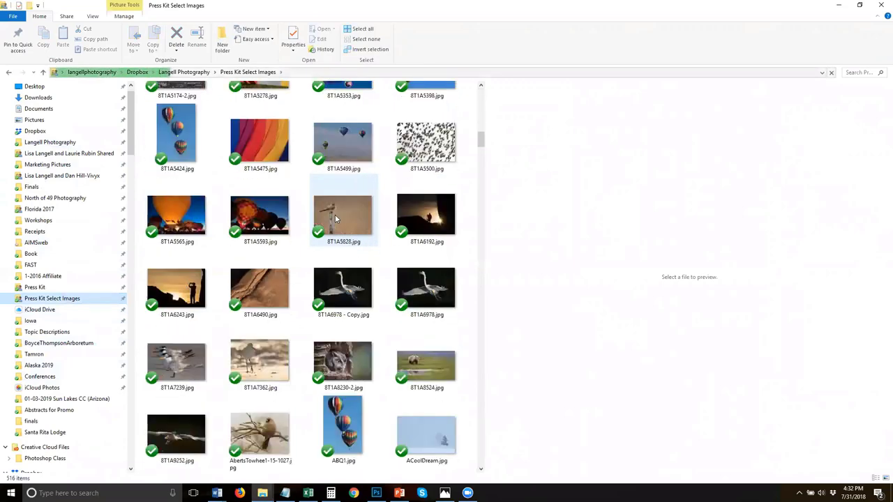
scroll(335, 215, "up", 3)
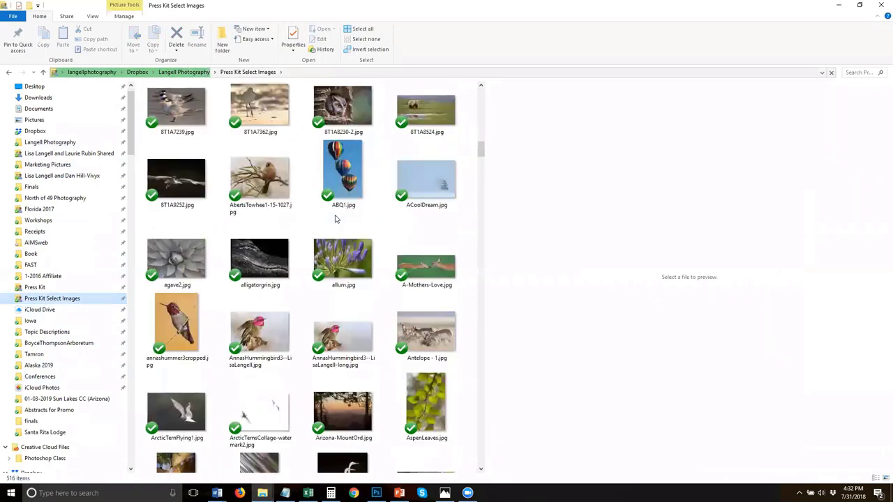
left_click(256, 422)
double_click(256, 421)
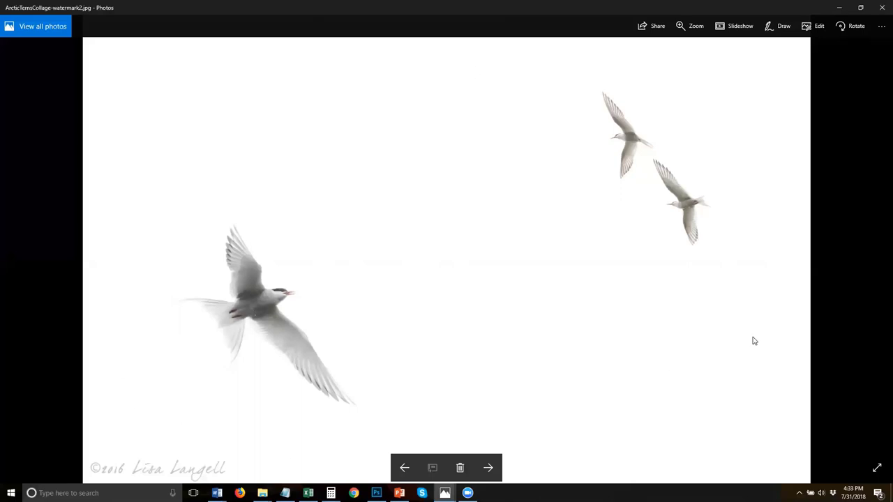
left_click(881, 7)
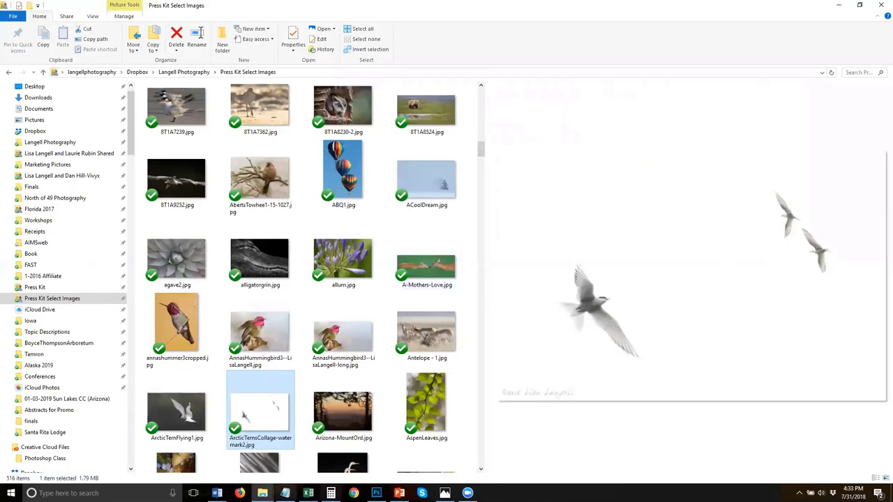
- Bring the July 31 2018 folder window forward, then return to the Photoshop heron document
left_click(262, 493)
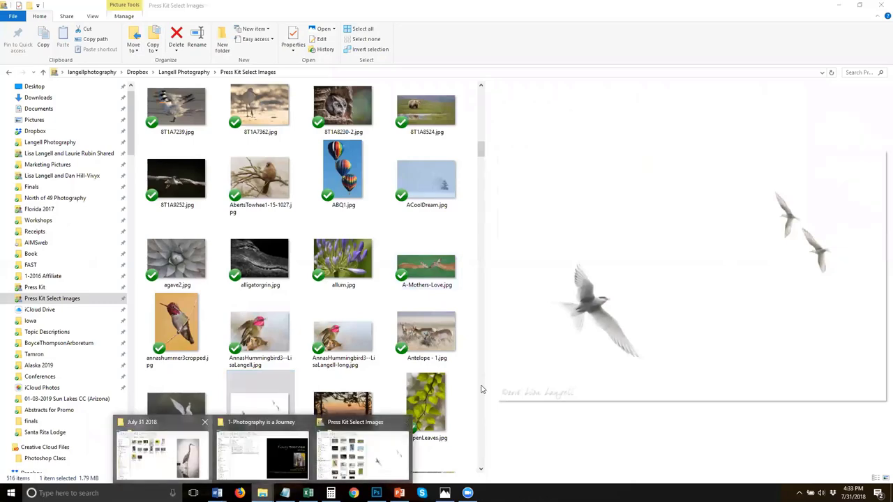
left_click(167, 457)
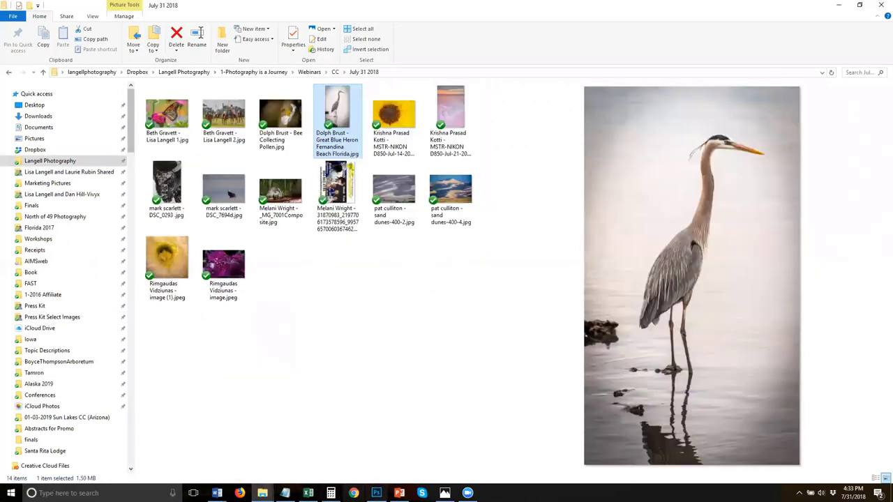
left_click(376, 493)
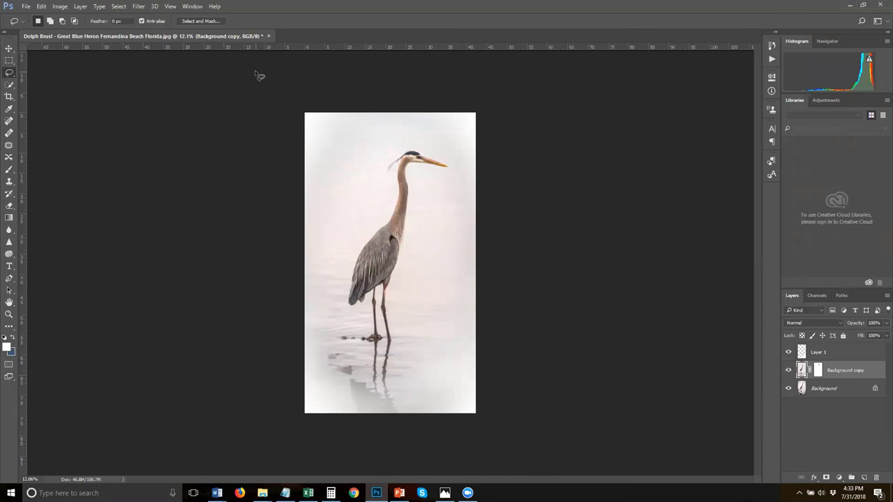
- Close the heron document without saving and minimize the Press Kit Select Images window
left_click(269, 35)
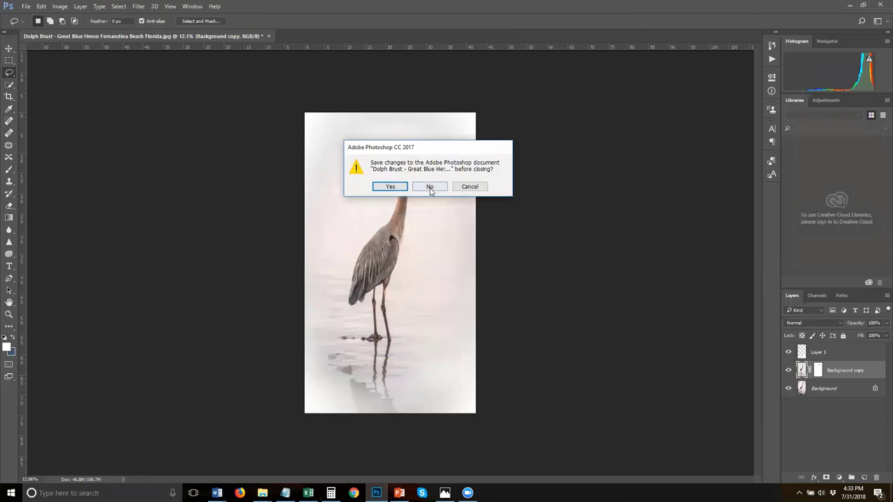
left_click(430, 187)
mouse_move(263, 488)
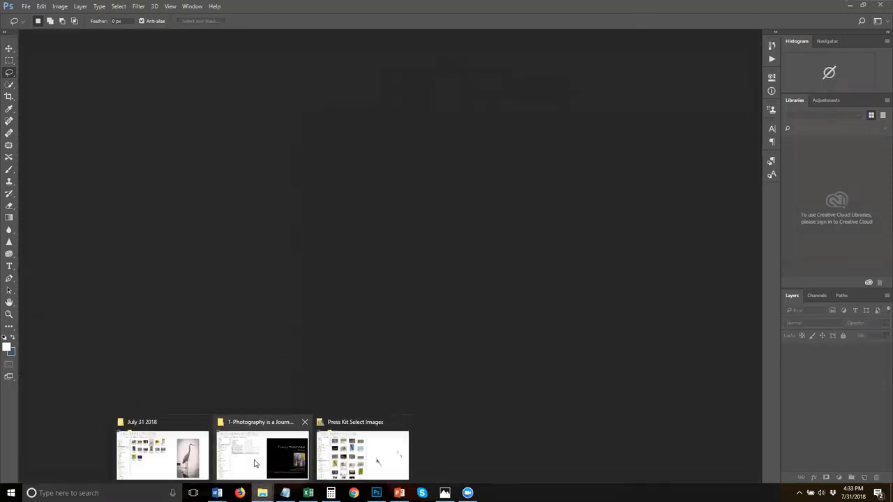
left_click(346, 443)
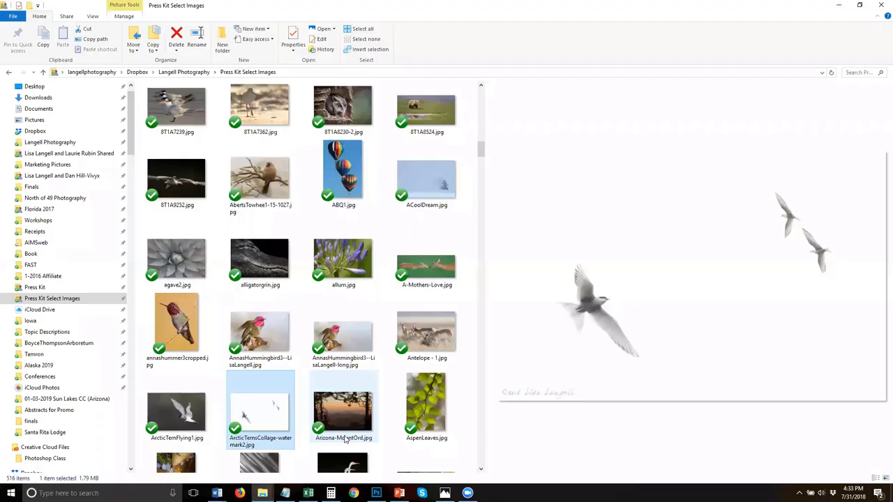
left_click(838, 5)
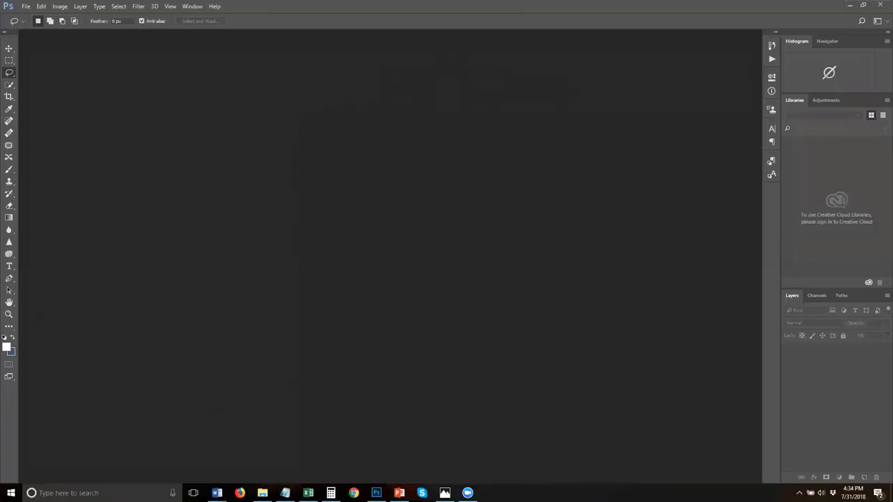
- Restore the July 31 2018 folder window and select the sunflower photo
mouse_move(263, 493)
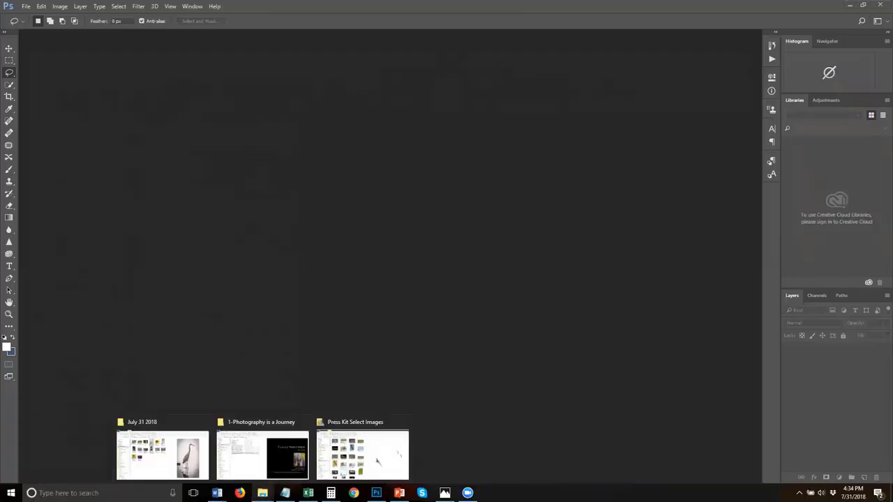
left_click(153, 457)
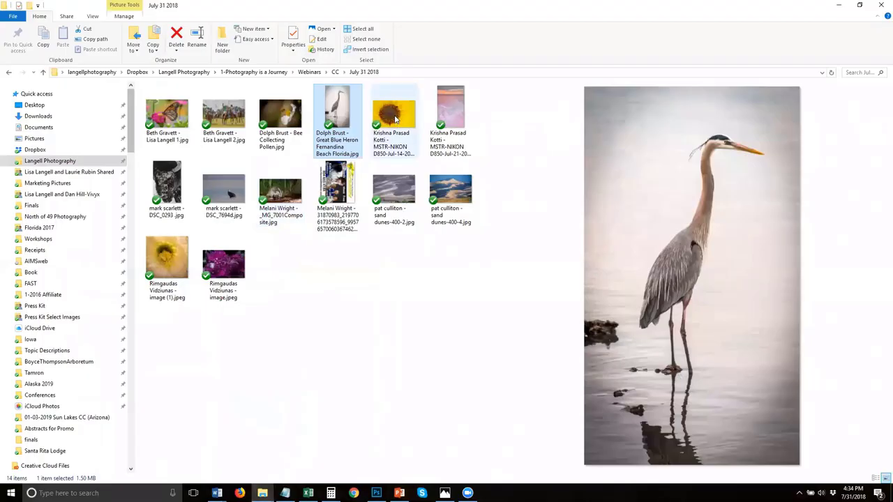
left_click(395, 120)
- Drag the sunflower photo into Photoshop to open it and select the Path Selection tool
left_click_drag(395, 125, 335, 317)
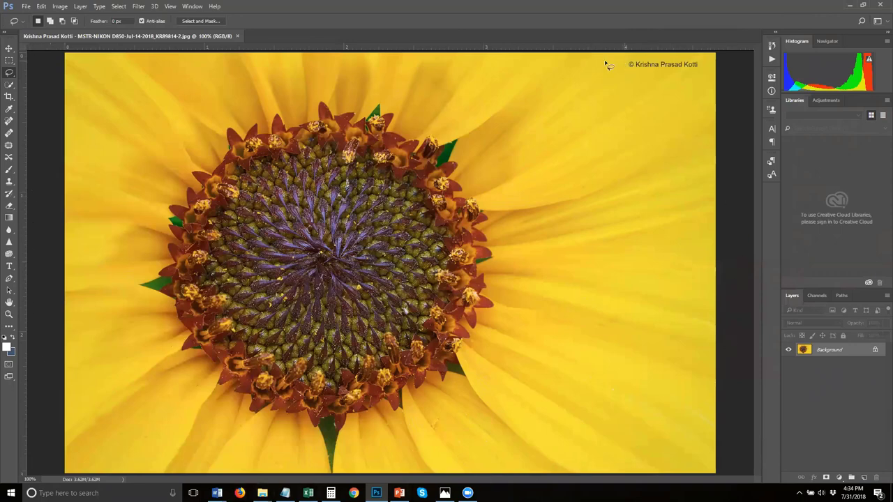
left_click(9, 291)
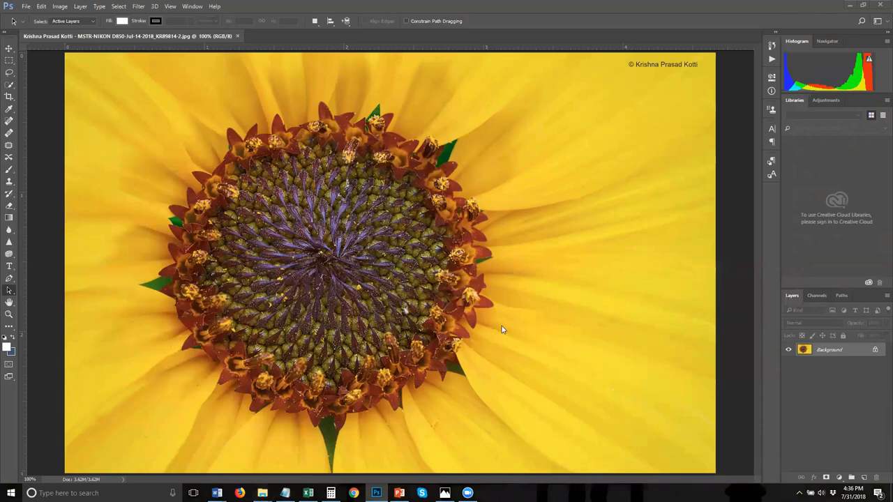
- Crop the sunflower photo to a square by trimming both sides, then undo the crop
scroll(484, 320, "down", 2)
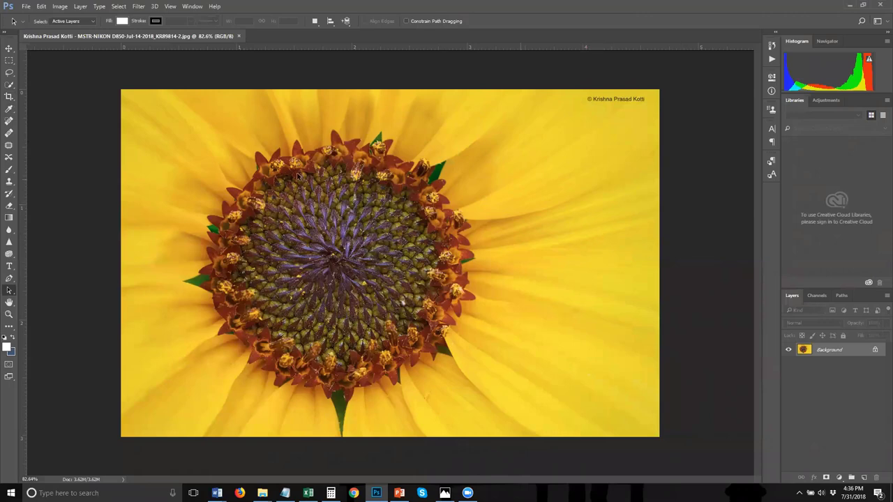
left_click(9, 96)
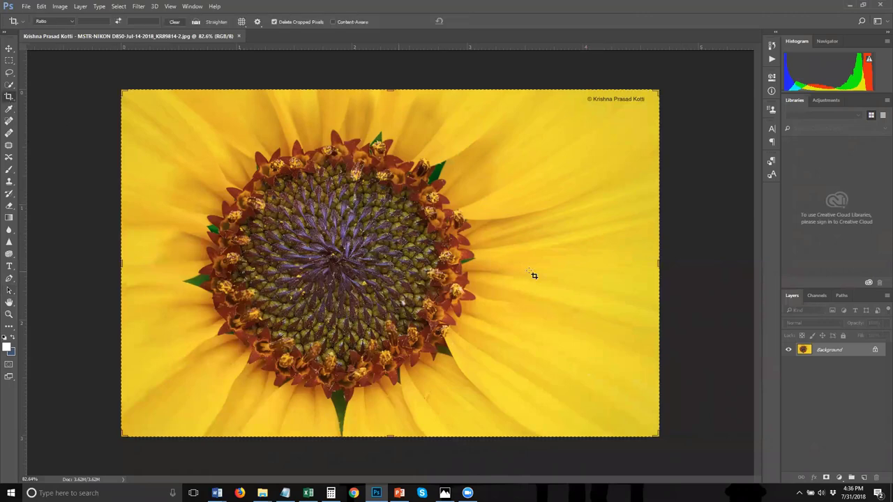
left_click_drag(656, 263, 602, 262)
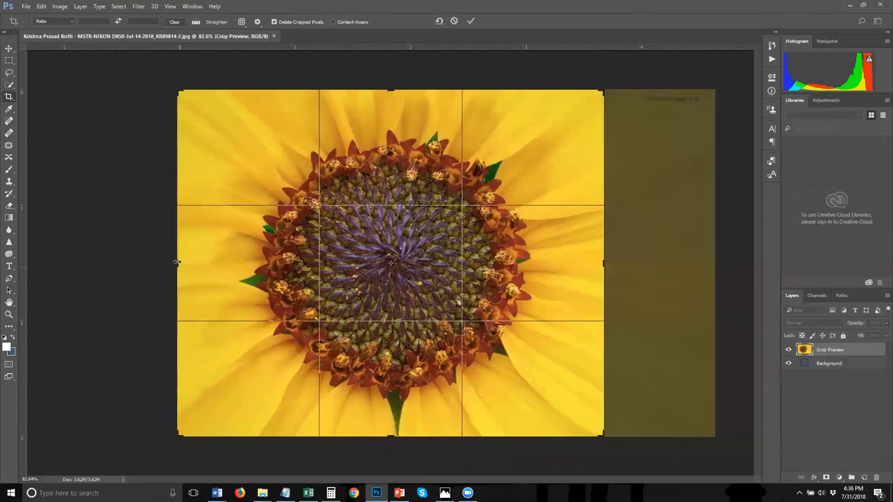
left_click_drag(180, 262, 192, 262)
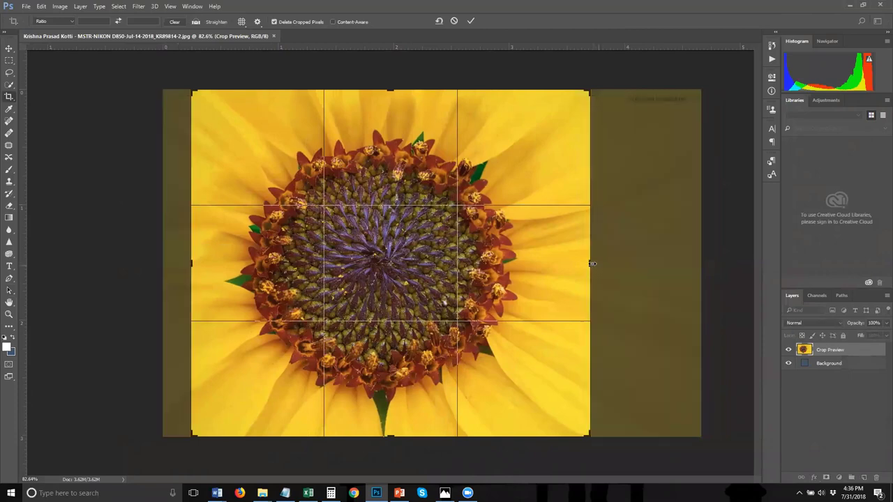
left_click_drag(584, 262, 581, 263)
key("Return")
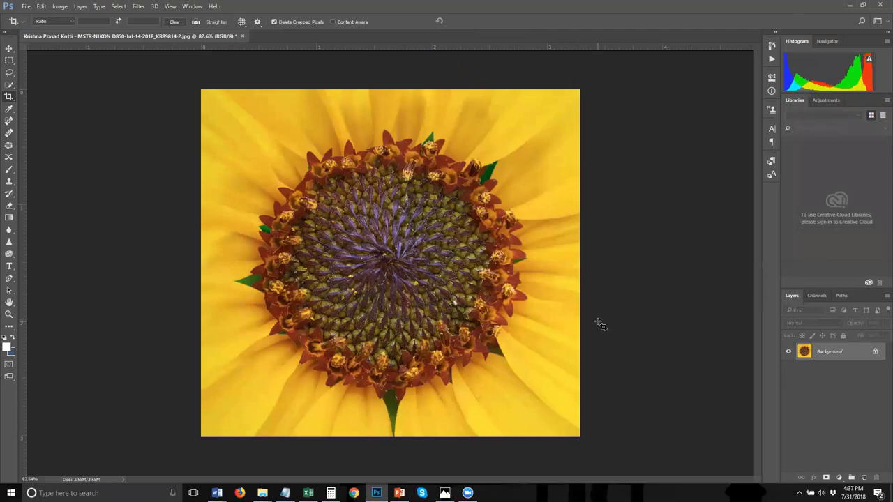
key("ctrl+z")
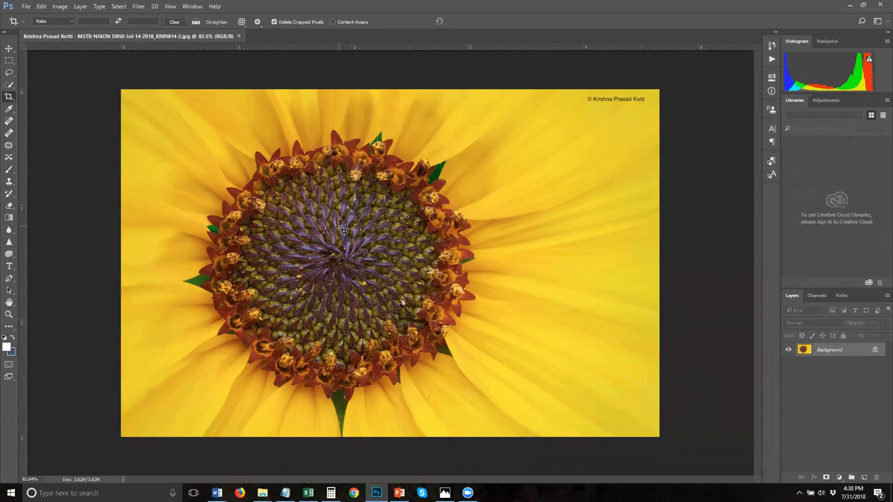
- Close the sunflower document and drag the pink seascape photo from July 31 2018 into Photoshop
left_click(239, 36)
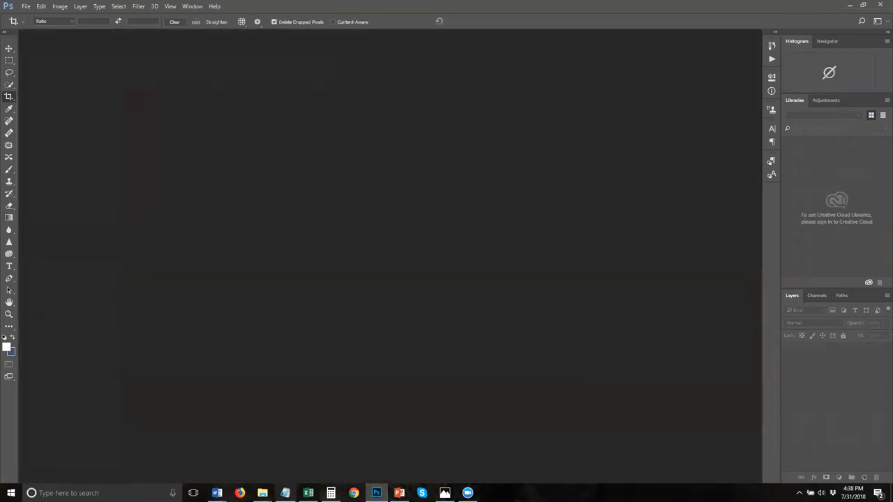
mouse_move(263, 491)
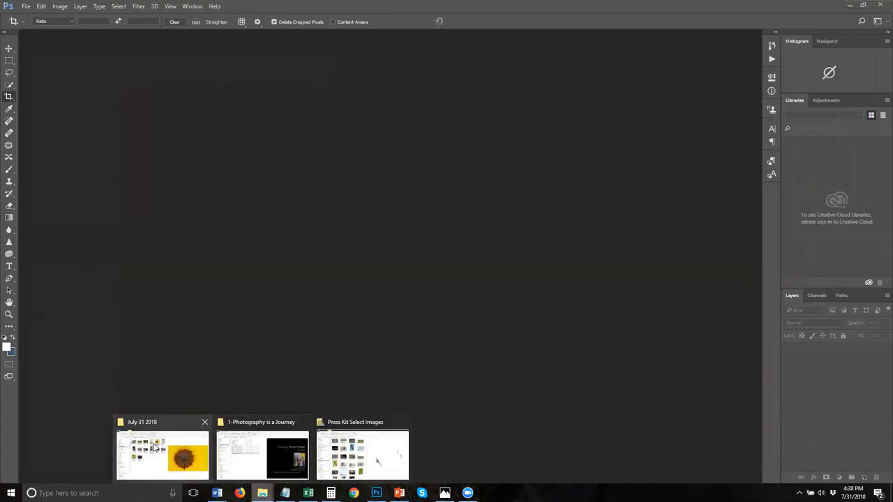
left_click(153, 450)
left_click(448, 112)
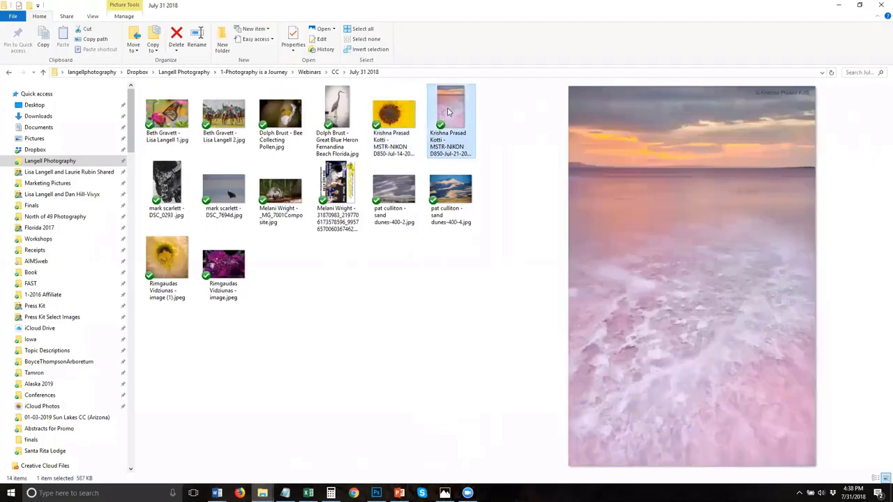
left_click_drag(440, 357, 364, 352)
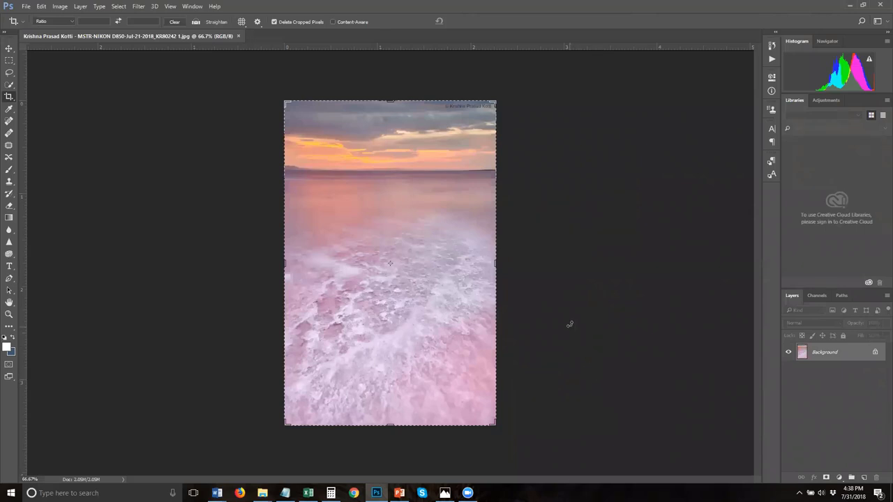
- Zoom in on the pink seascape photo and select the Path Selection tool
key("ctrl+plus")
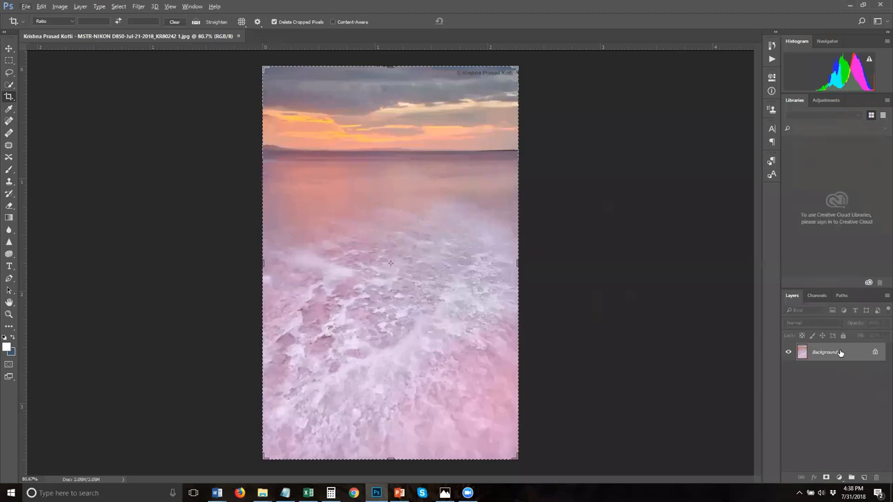
left_click(8, 291)
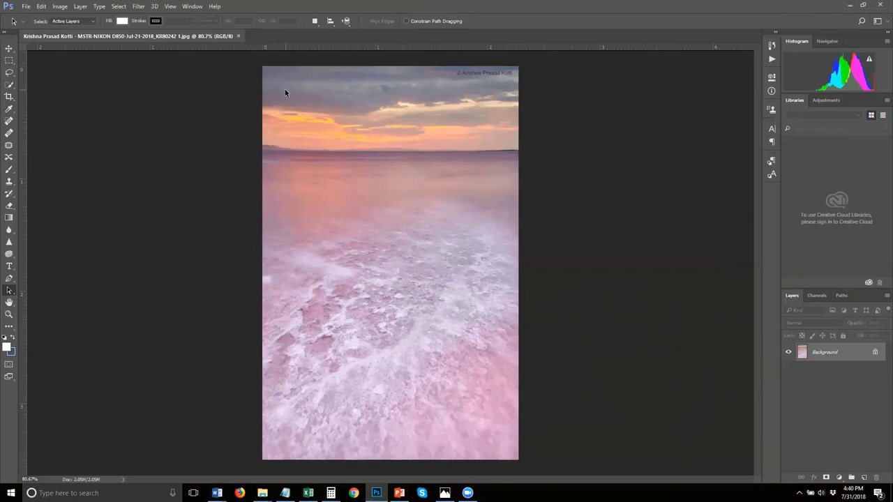
- Close the seascape document and drag the black-and-white bison photo from July 31 2018 into Photoshop
left_click(237, 36)
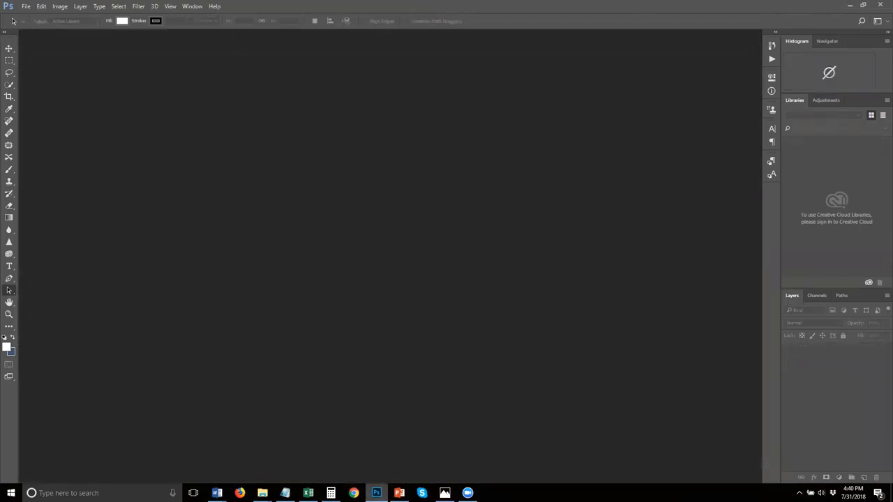
mouse_move(262, 493)
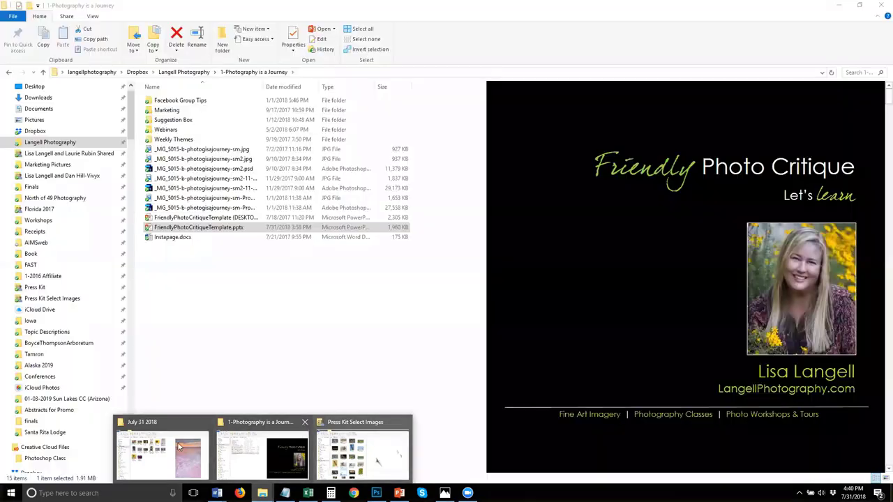
left_click(162, 454)
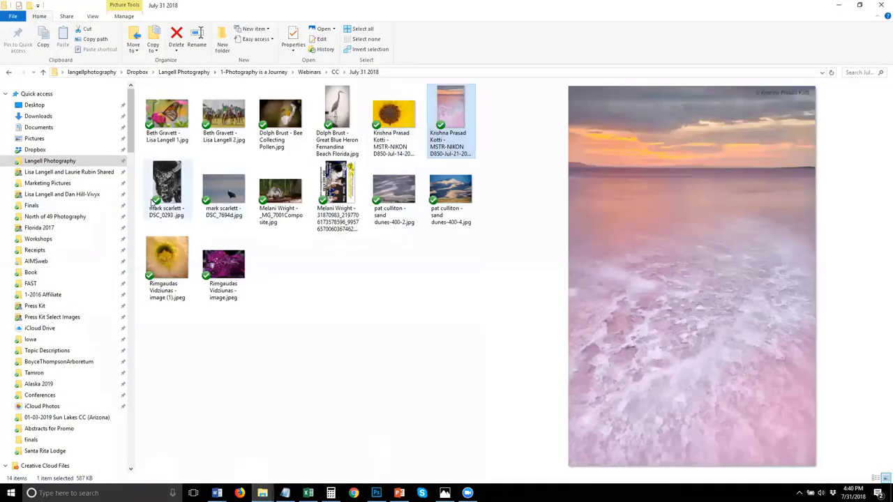
left_click(164, 195)
left_click_drag(166, 195, 371, 343)
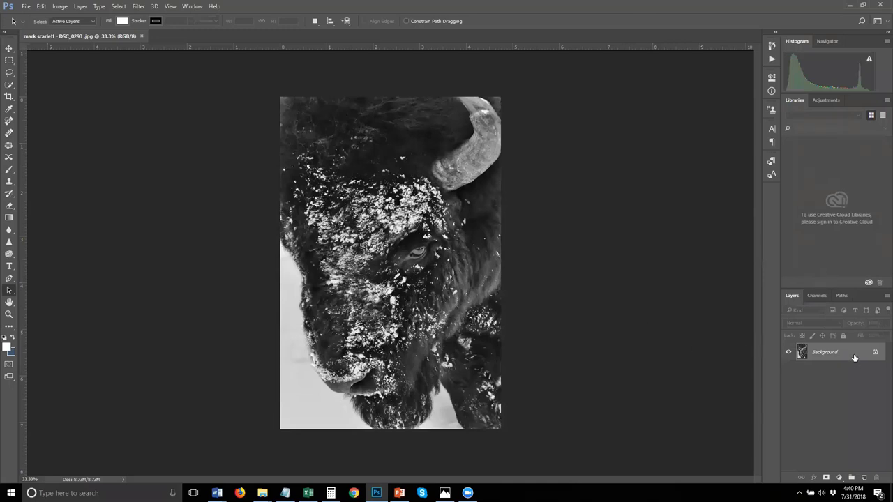
- Duplicate the Background layer as Background copy and zoom to 100% on the bison's eye
left_click_drag(854, 358, 864, 477)
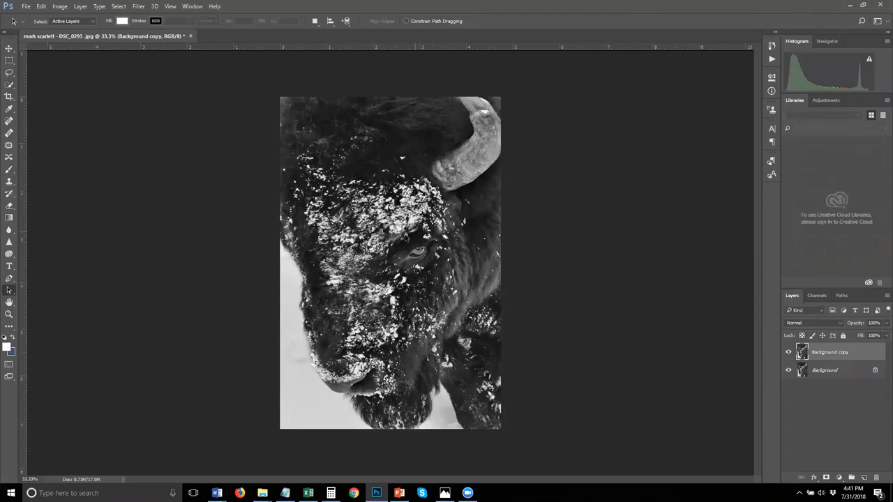
left_click(10, 314)
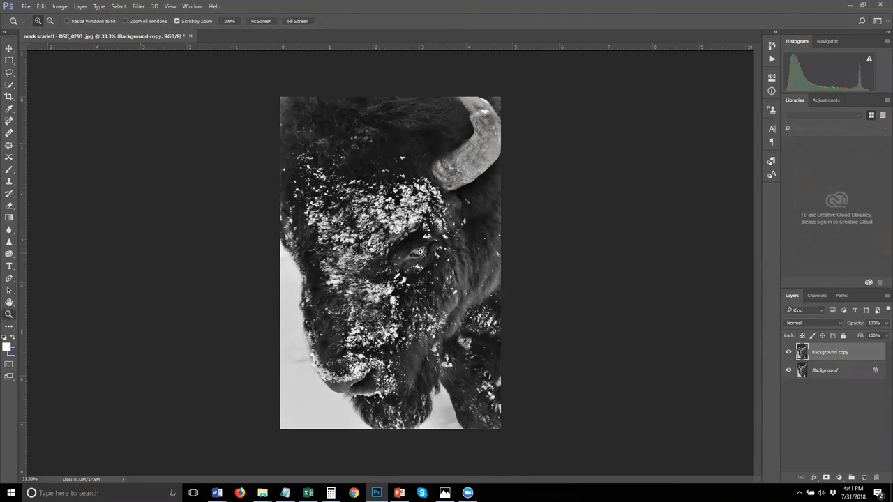
left_click_drag(421, 252, 381, 263)
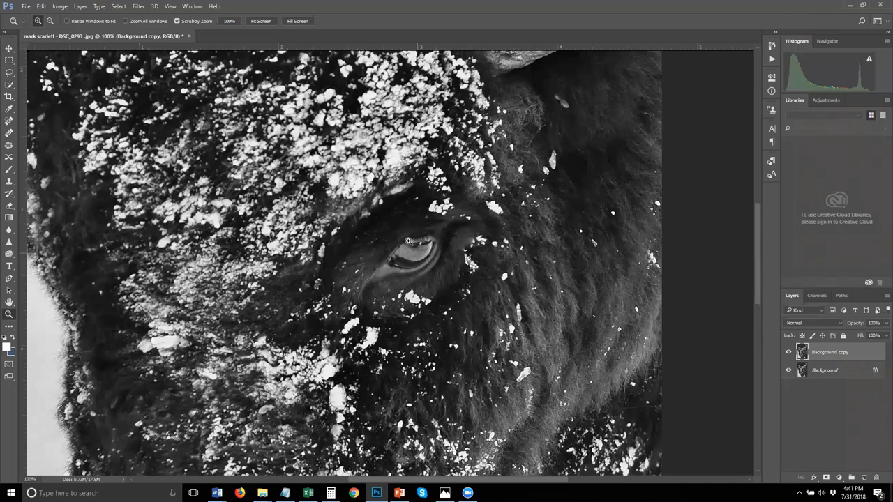
- Add a new Layer 1 above Background copy set to Overlay blend mode
left_click(863, 478)
left_click(808, 323)
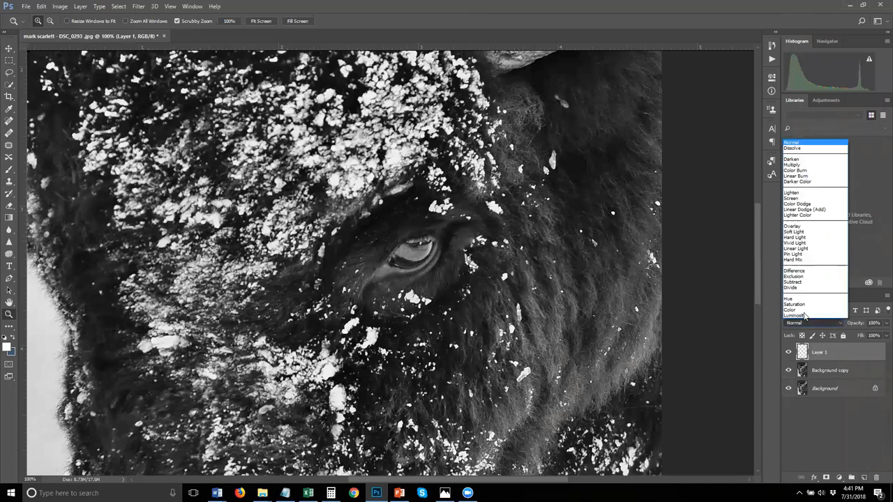
left_click(813, 254)
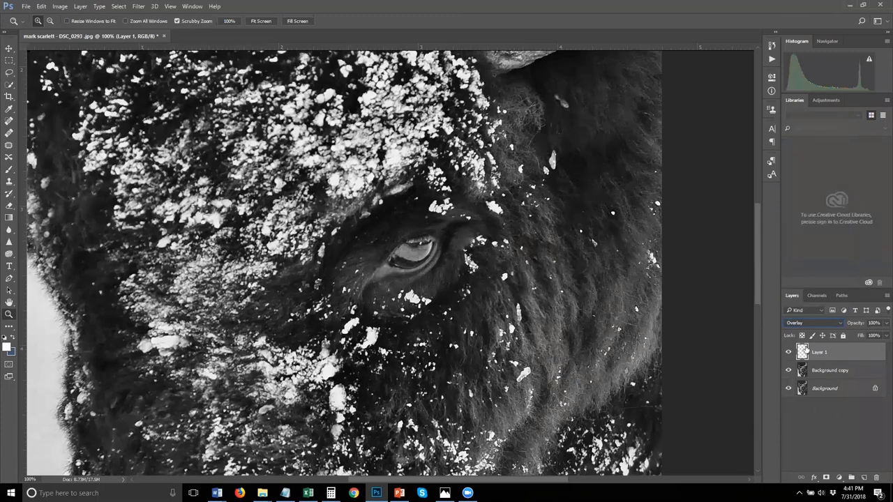
- Set up a Brush at 10% opacity and 0% hardness, painting a faint stroke near the eye
left_click(8, 170)
scroll(432, 226, "up", 5)
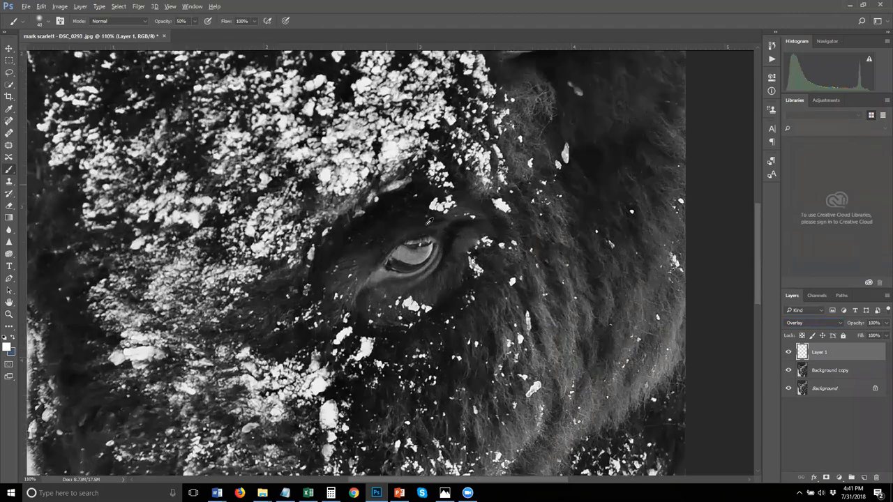
key("0")
key("0")
key("5")
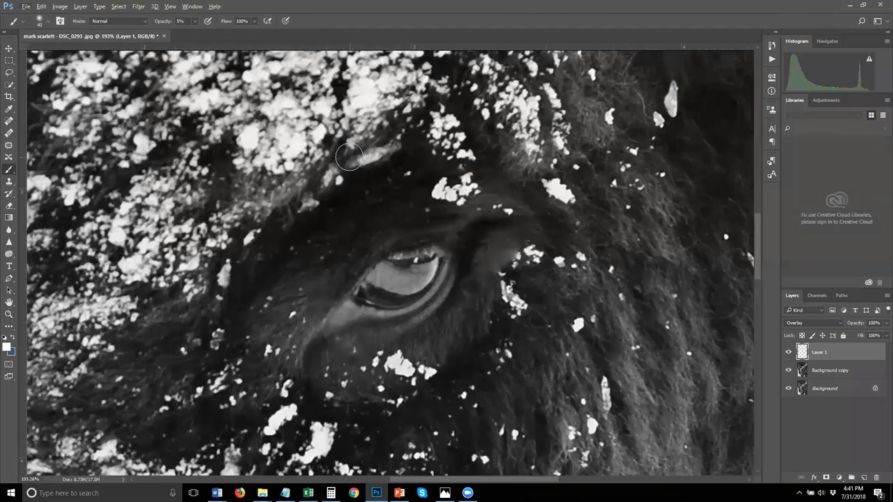
key("1")
left_click_drag(392, 248, 395, 258)
left_click(46, 21)
left_click_drag(59, 74, 54, 75)
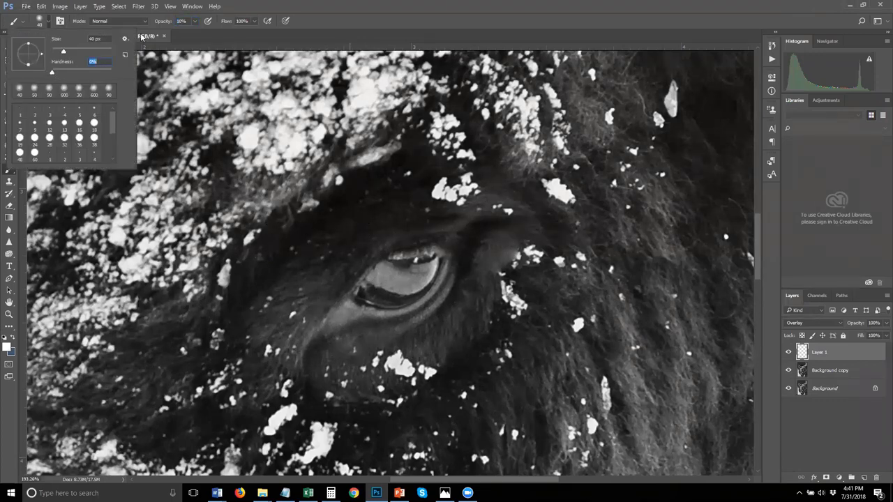
left_click(105, 204)
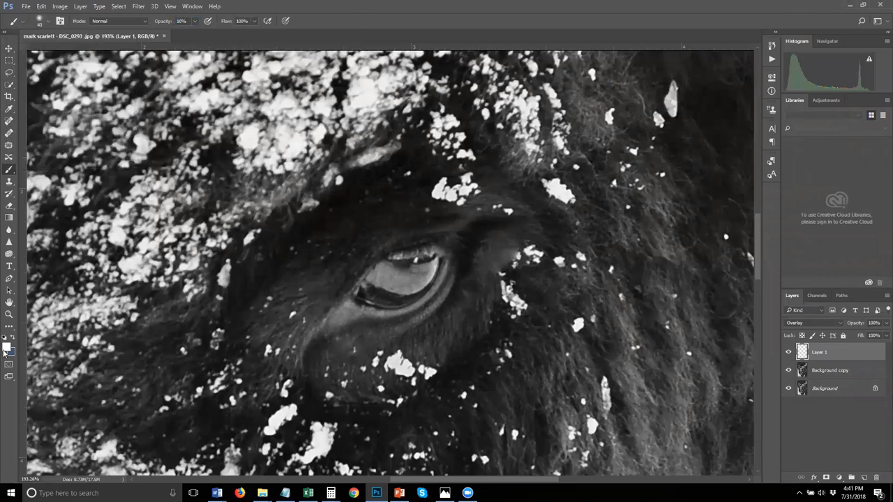
- Confirm Layer 1 stays in Overlay mode and shrink the brush to 10
left_click(807, 325)
left_click(807, 325)
left_click(806, 323)
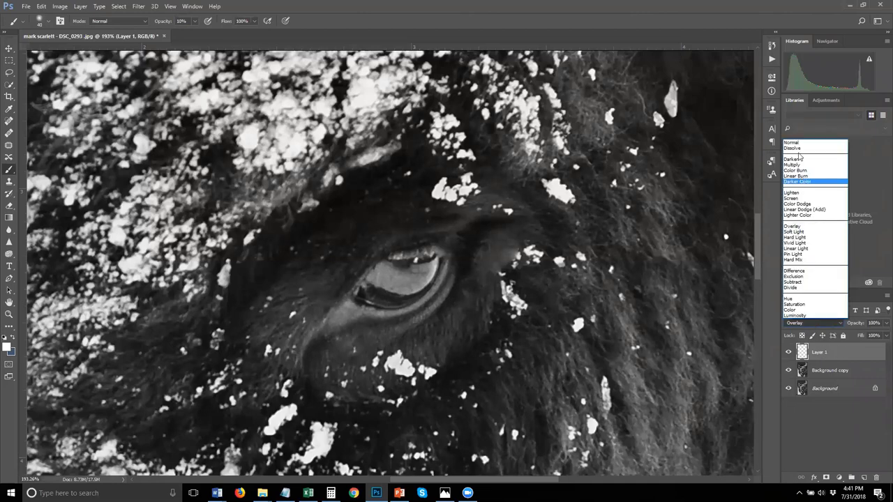
left_click(795, 227)
key("bracketleft")
key("bracketleft")
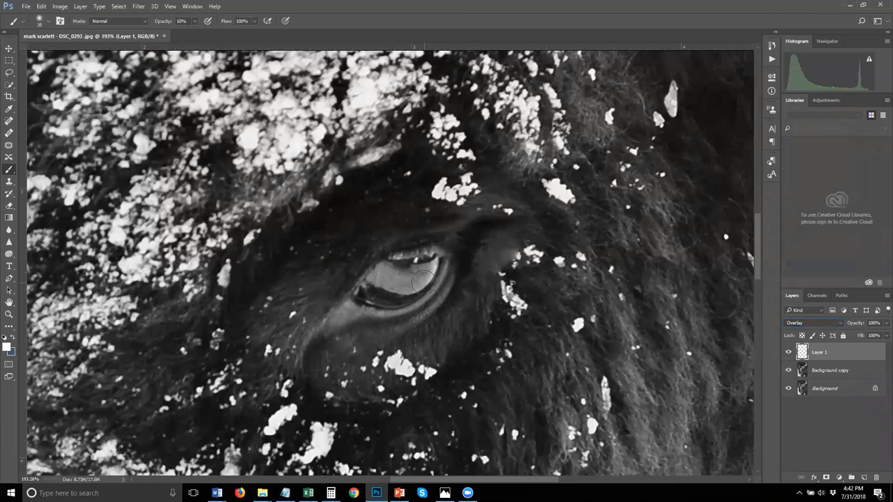
key("bracketleft")
key("bracketleft")
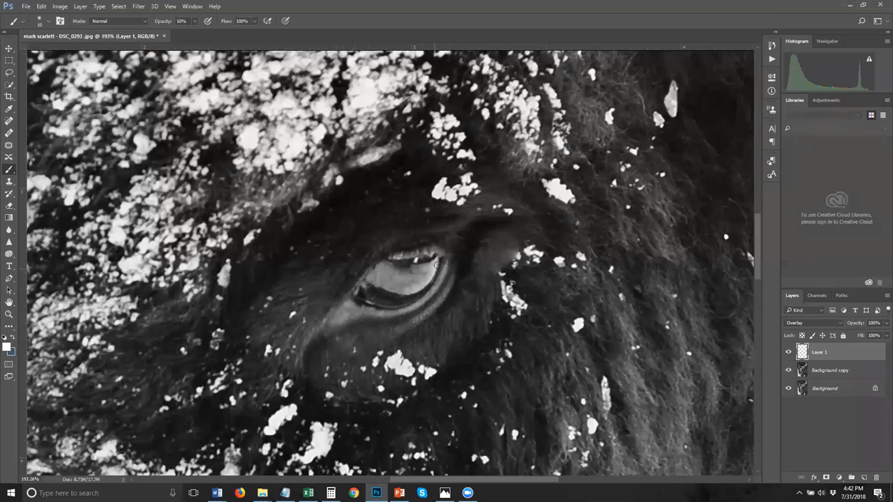
- Darken the eyeball with a faint black stroke, then restore white, brush size 25, and zoom out
key("x")
mouse_move(380, 295)
left_mouse_down()
mouse_move(403, 297)
mouse_move(390, 300)
mouse_move(415, 284)
mouse_move(397, 265)
left_mouse_up()
key("x")
key("bracketright")
key("bracketright")
key("bracketright")
key("bracketright")
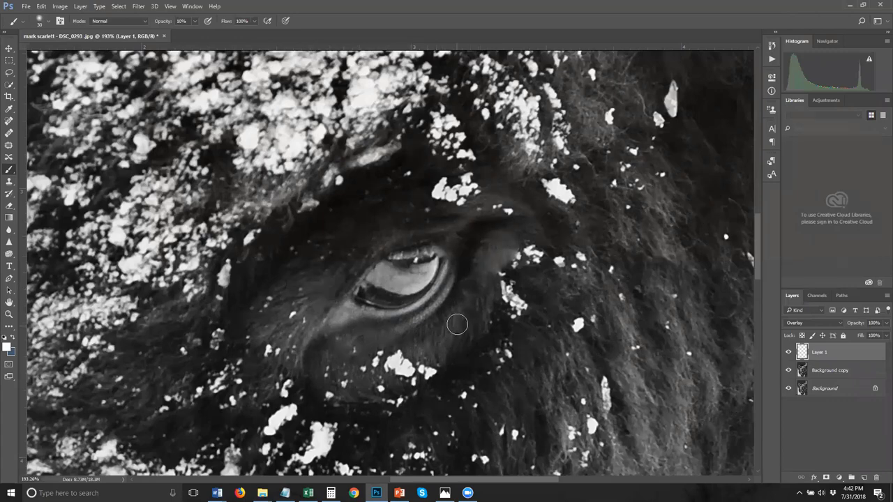
scroll(454, 319, "down", 10)
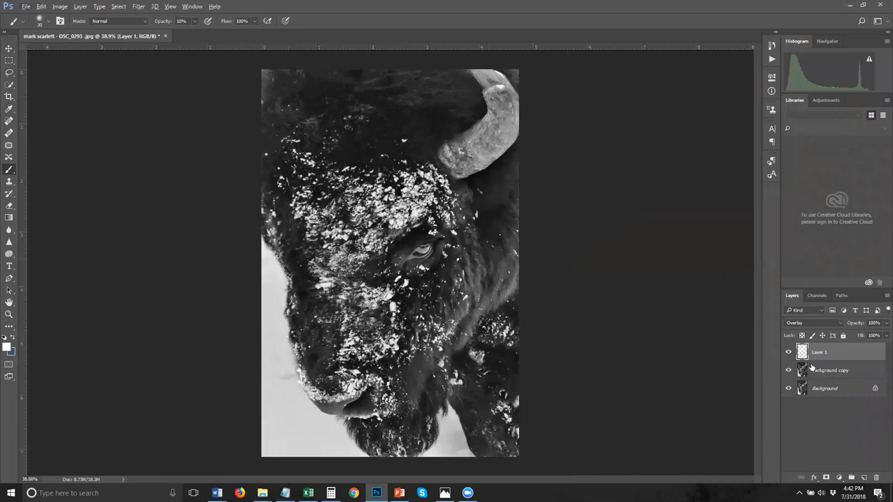
- Merge Background copy and Layer 1 into a single layer
left_click(826, 371, "shift")
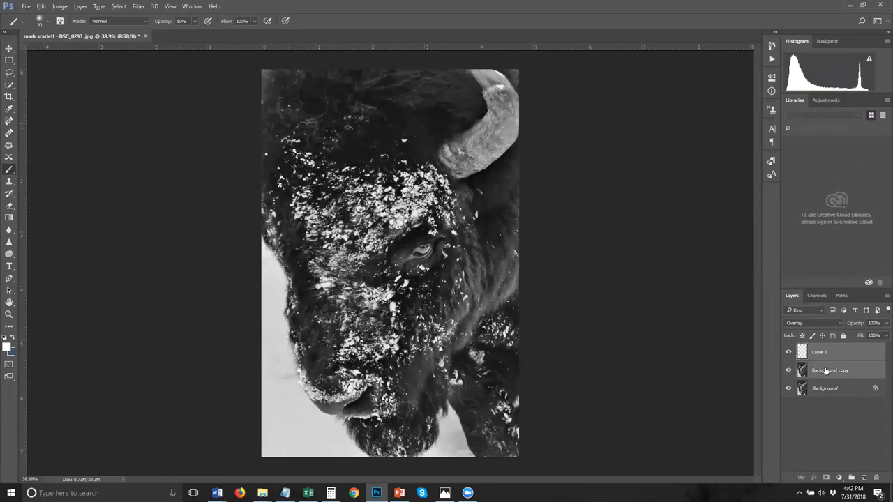
right_click(826, 371)
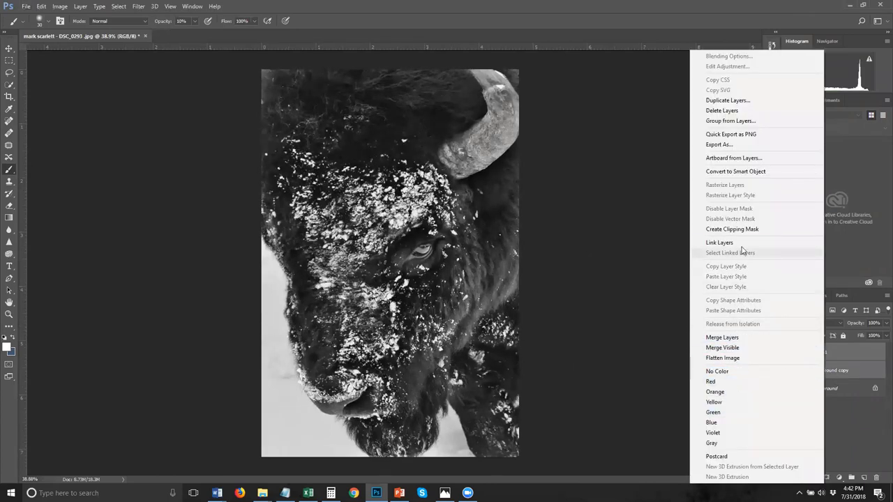
left_click(750, 338)
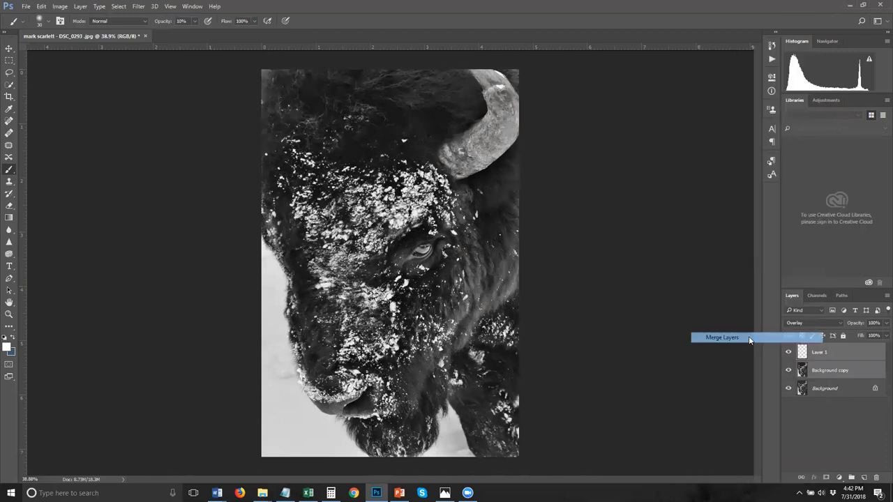
- Compare before and after by toggling Layer 1's visibility, then close the bison photo without saving
left_click(790, 353)
left_click(790, 353)
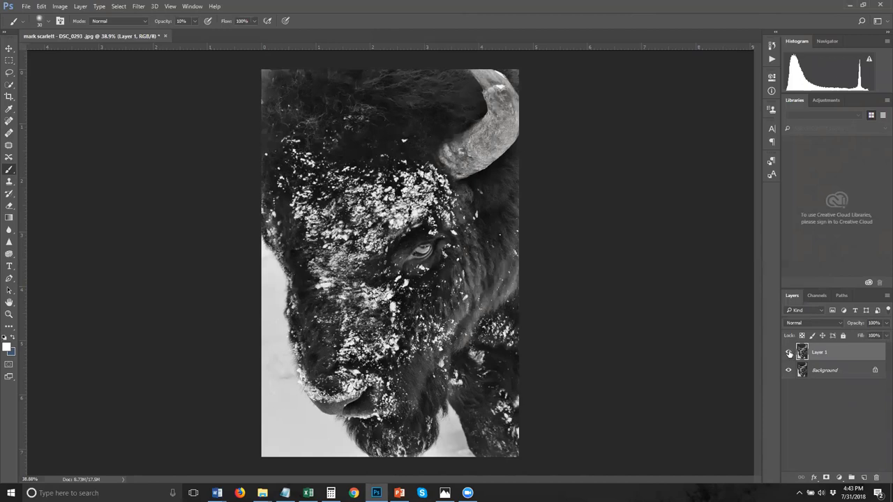
left_click(789, 353)
left_click(789, 353)
left_click(789, 353)
left_click(789, 353)
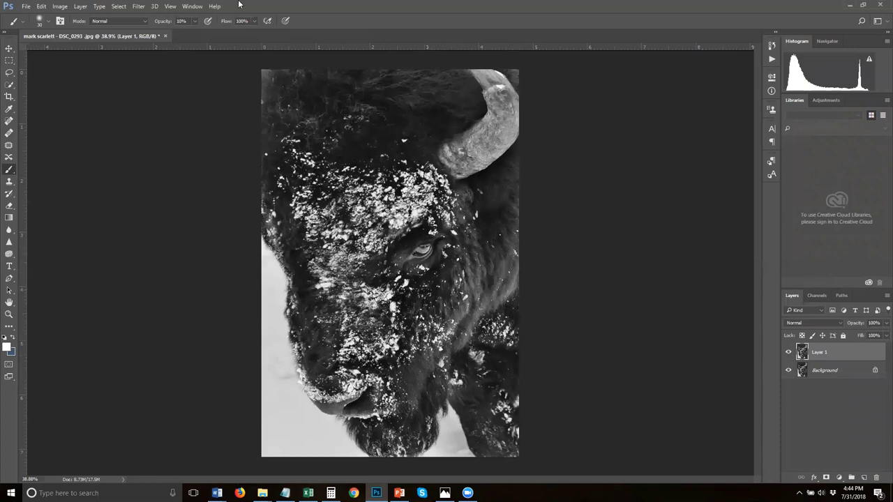
left_click(166, 37)
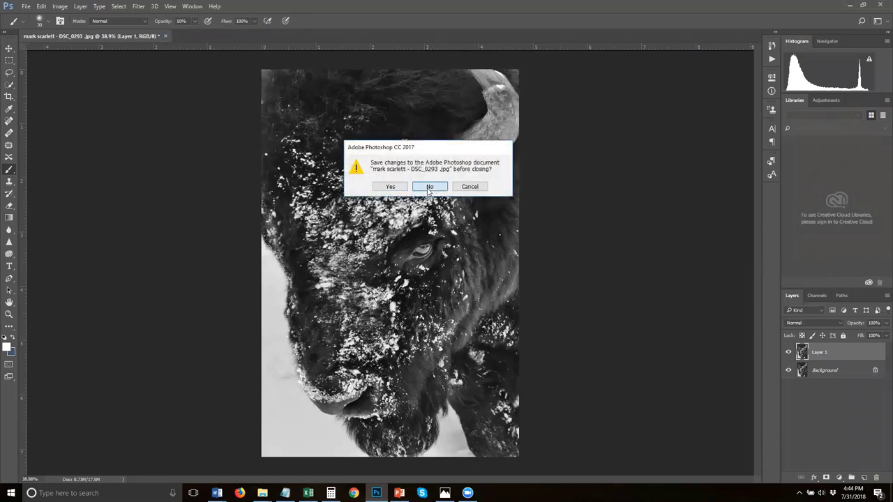
left_click(429, 187)
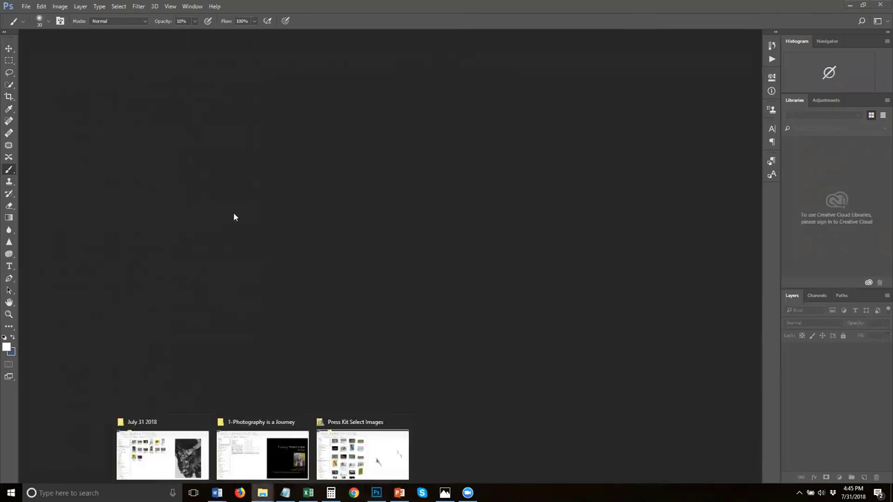
- Open DSC_7694d.jpg from the July 31 2018 folder in Photoshop by dragging it in
left_click(324, 452)
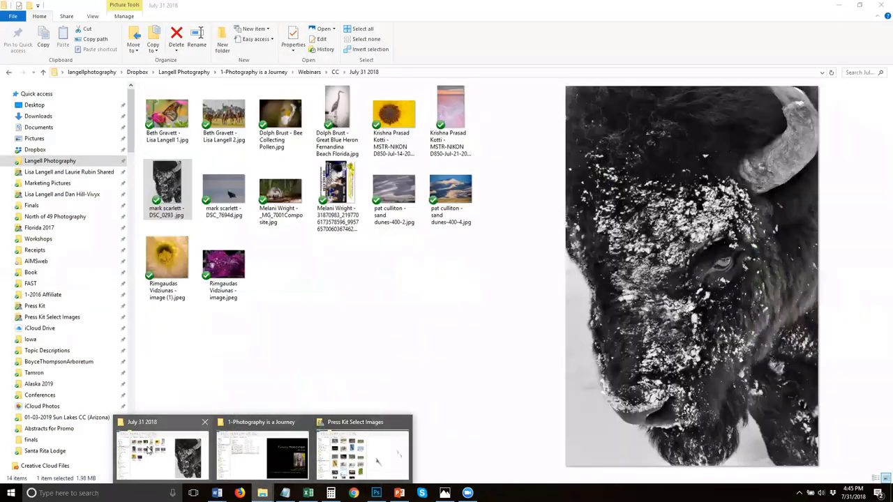
left_click(160, 453)
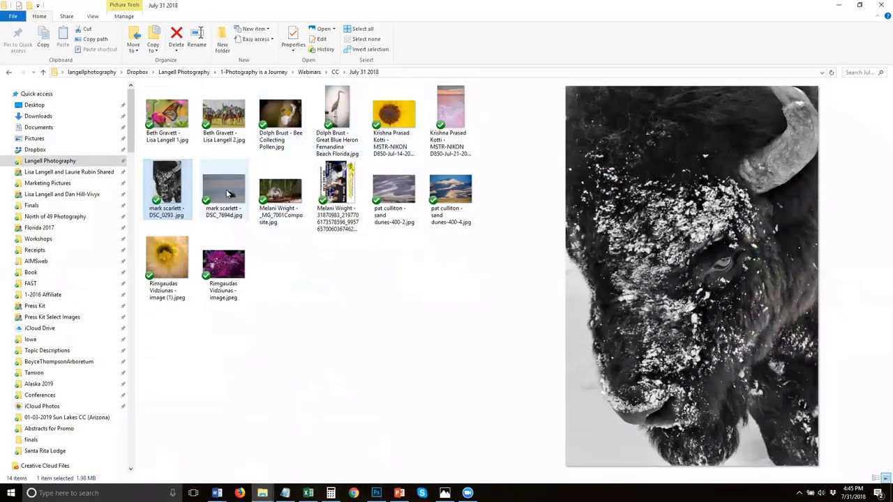
left_click_drag(222, 184, 372, 345)
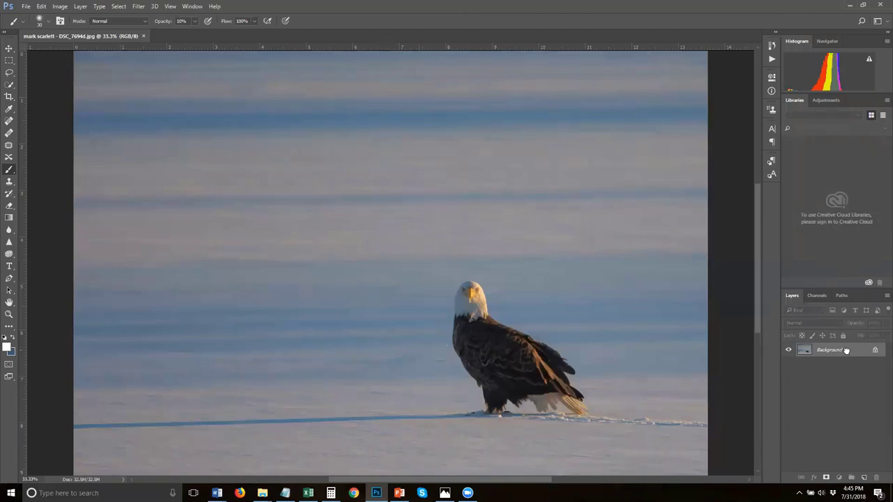
- Duplicate the eagle photo's Background layer into Background copy, zooming in and out to inspect the eagle
left_click_drag(846, 350, 864, 477)
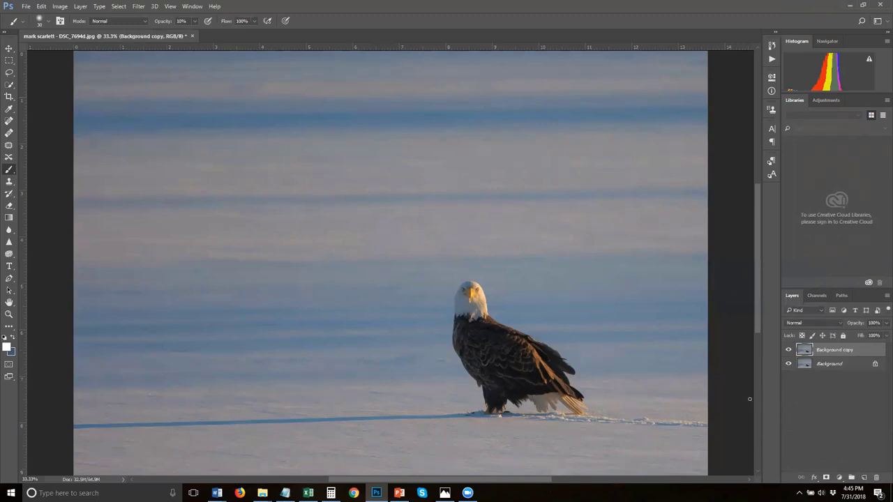
scroll(604, 375, "up", 5)
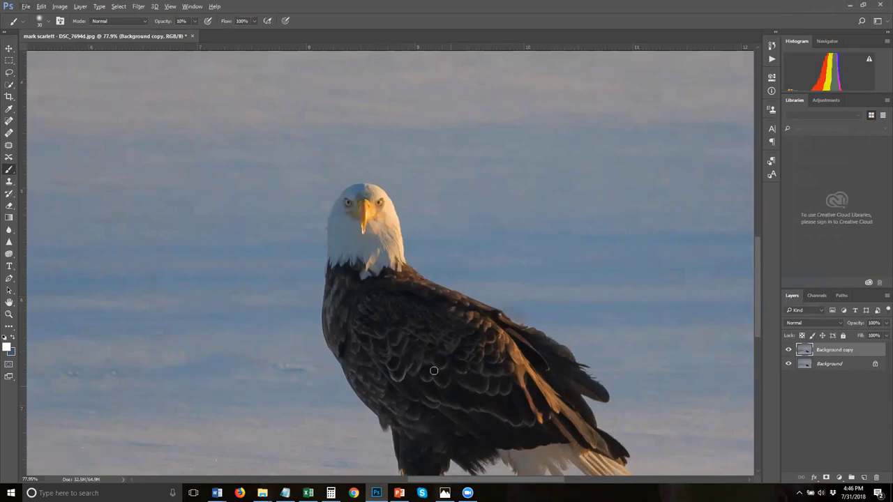
scroll(408, 308, "down", 1)
scroll(408, 307, "down", 2)
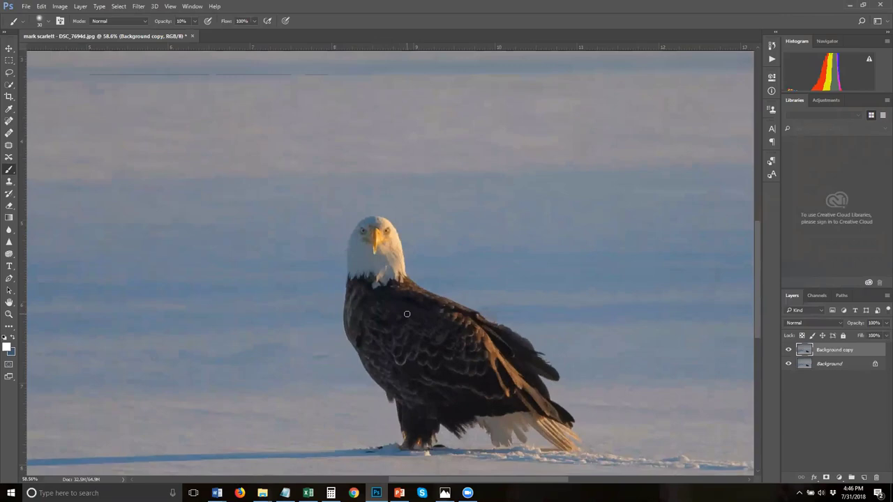
scroll(407, 310, "down", 1)
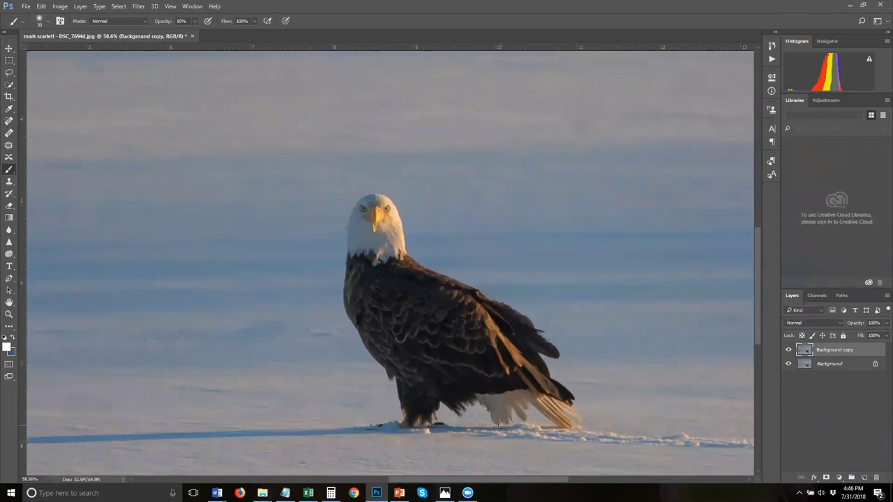
scroll(443, 292, "down", 2)
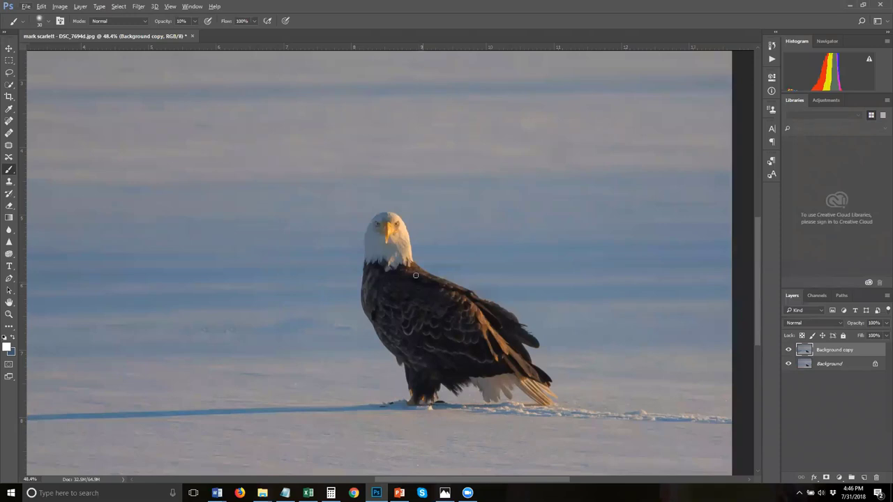
scroll(377, 273, "up", 1)
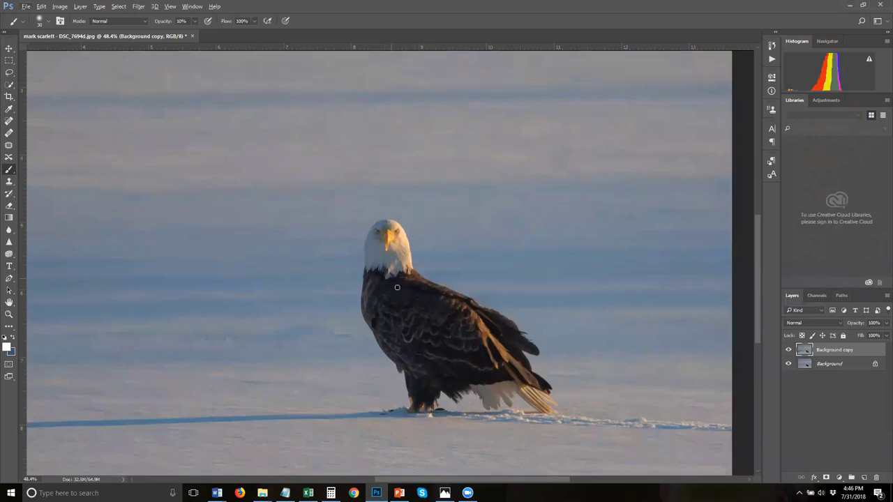
scroll(396, 285, "down", 1)
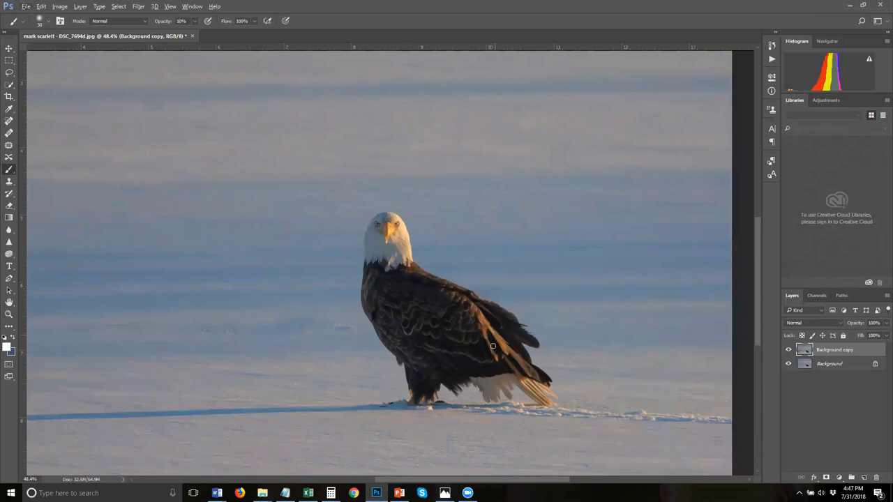
scroll(438, 309, "down", 1)
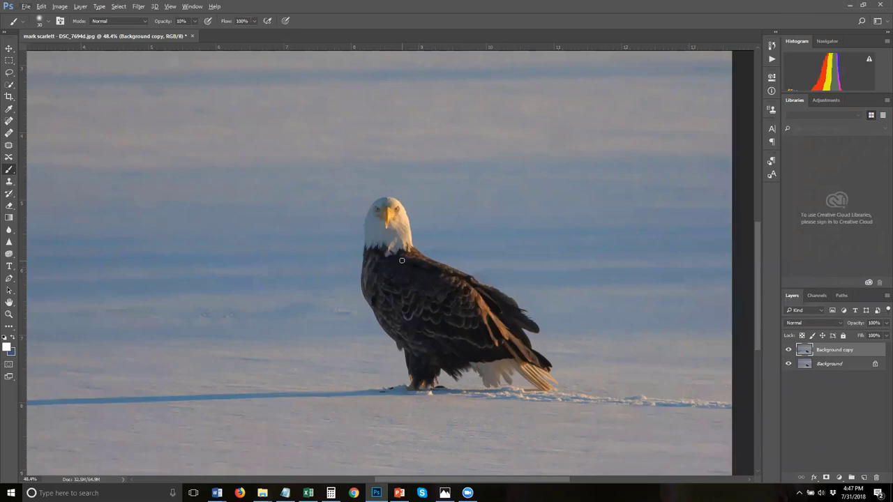
scroll(436, 296, "down", 1)
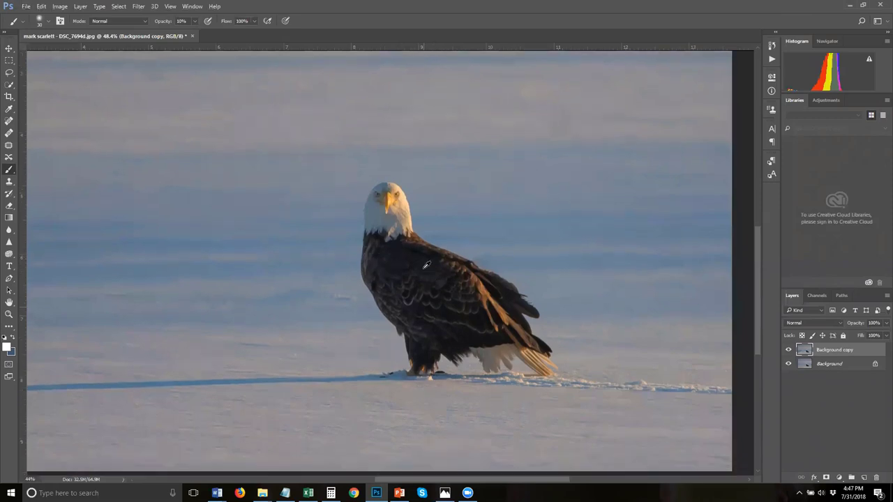
scroll(426, 265, "down", 3)
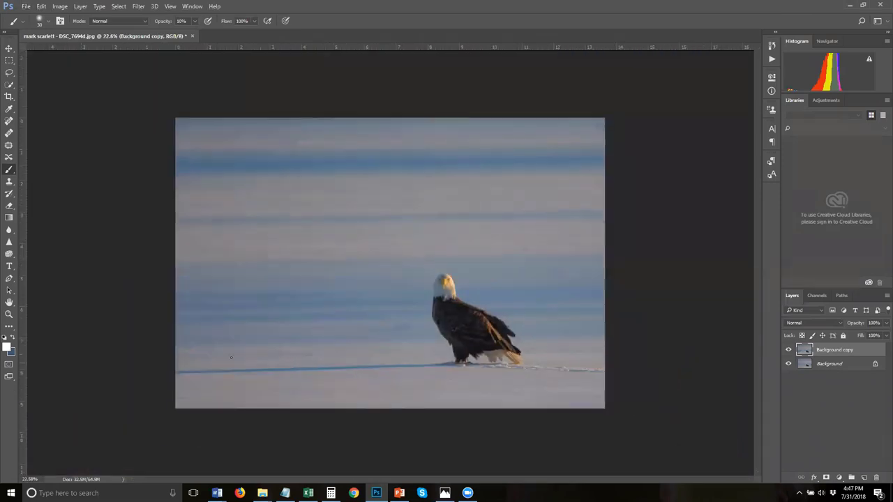
left_click(9, 290)
scroll(169, 380, "up", 1)
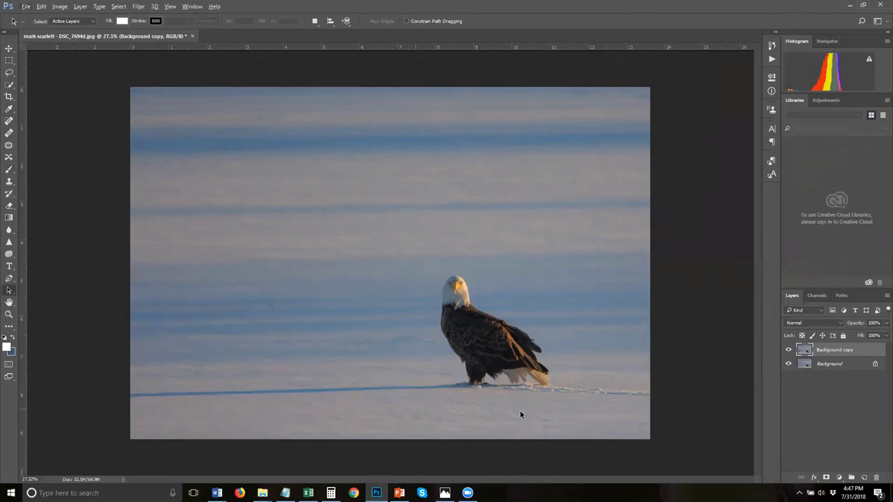
- Start a crop on the eagle photo, then cancel it so the image stays uncropped
left_click(9, 98)
left_click(151, 136)
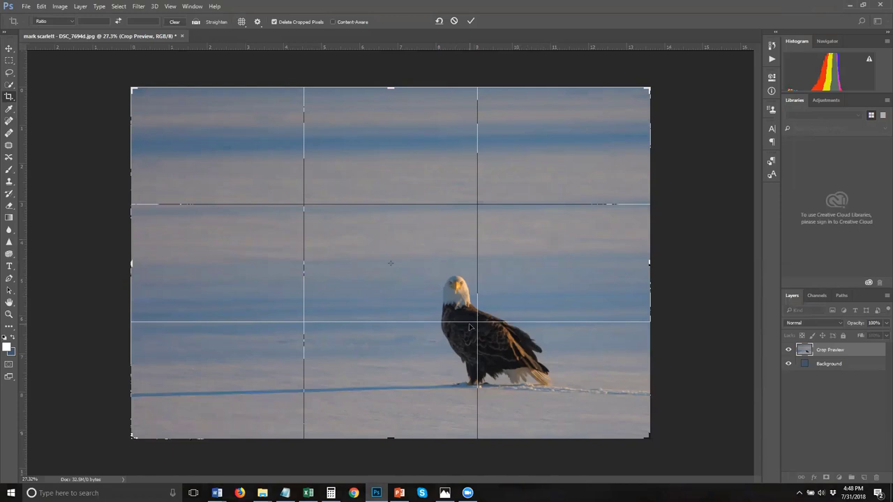
left_click(9, 300)
left_click(483, 187)
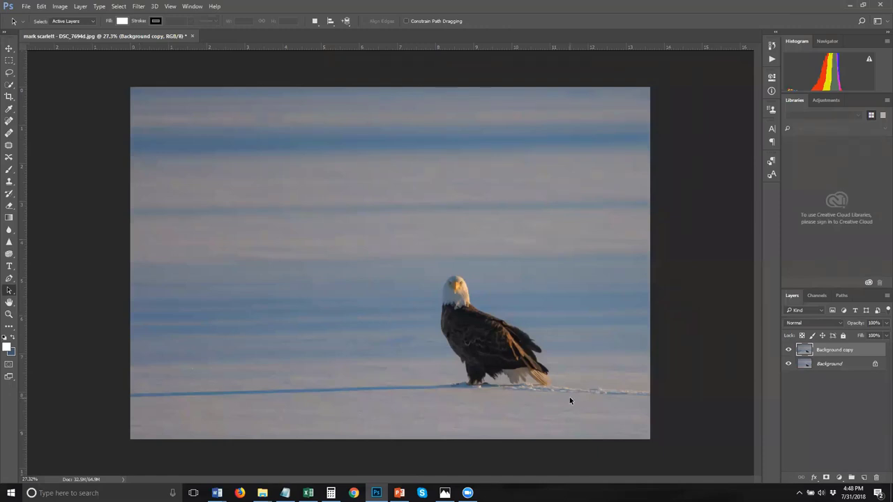
- Open the Camera Raw filter on Background copy, nudging temperature then resetting it to 0
left_click(139, 7)
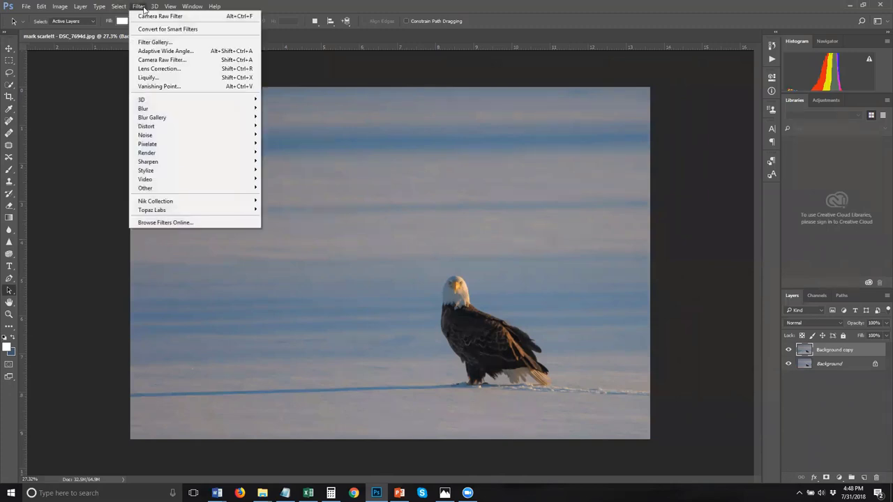
left_click(166, 62)
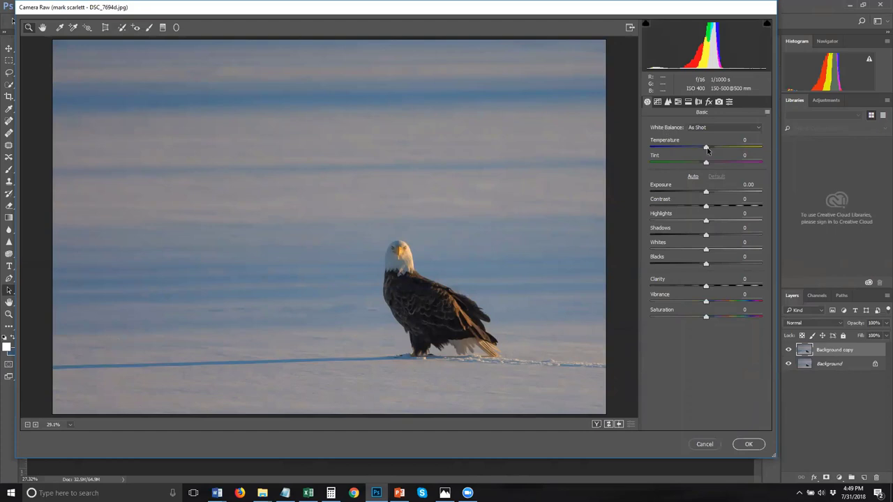
left_click_drag(707, 148, 718, 148)
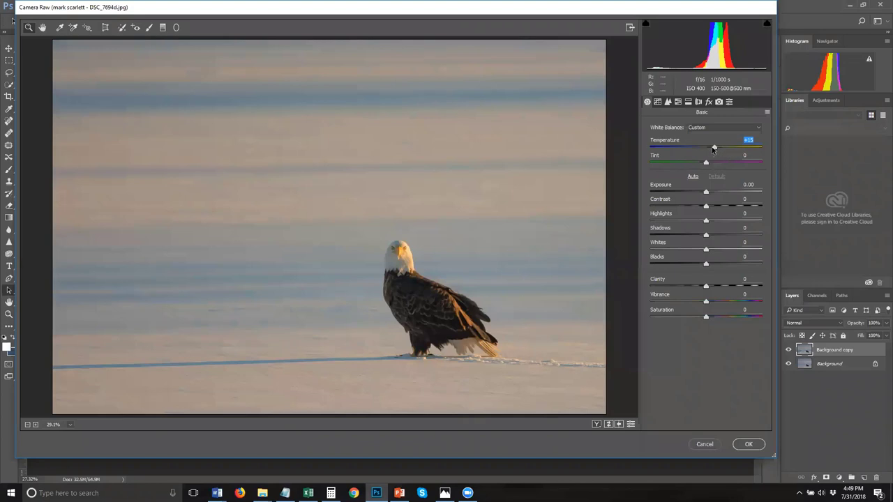
left_click_drag(714, 149, 706, 149)
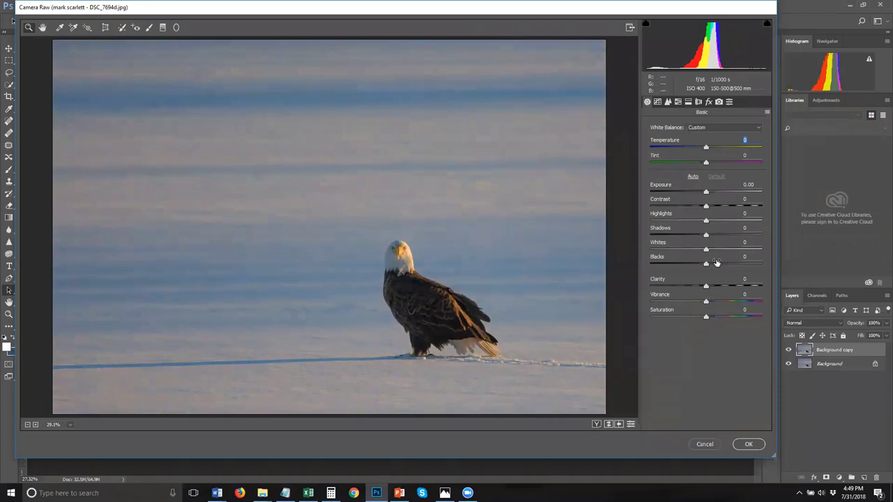
- Desaturate Aquas to -41 and Blues to about -67 in HSL, apply, and compare
left_click(678, 102)
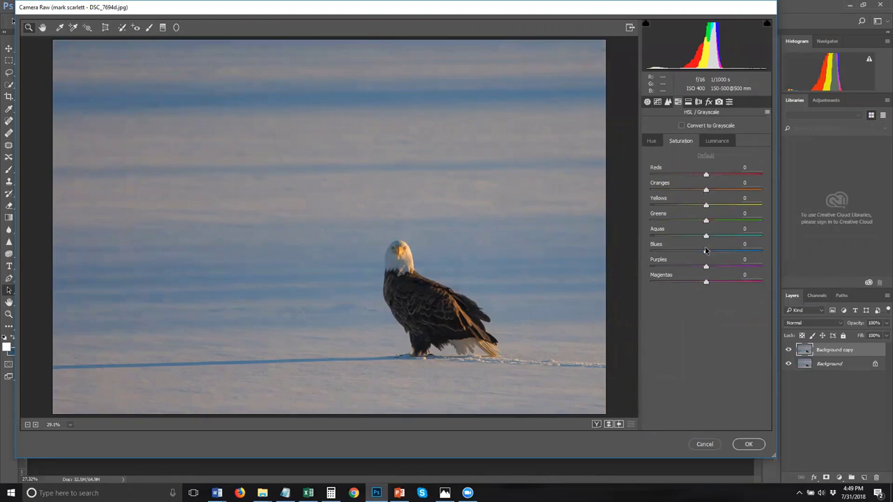
left_click_drag(706, 253, 670, 254)
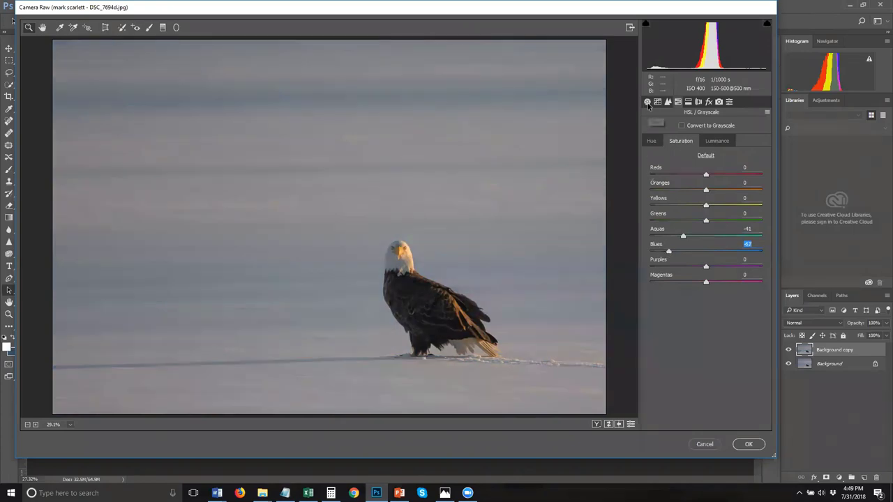
left_click(748, 445)
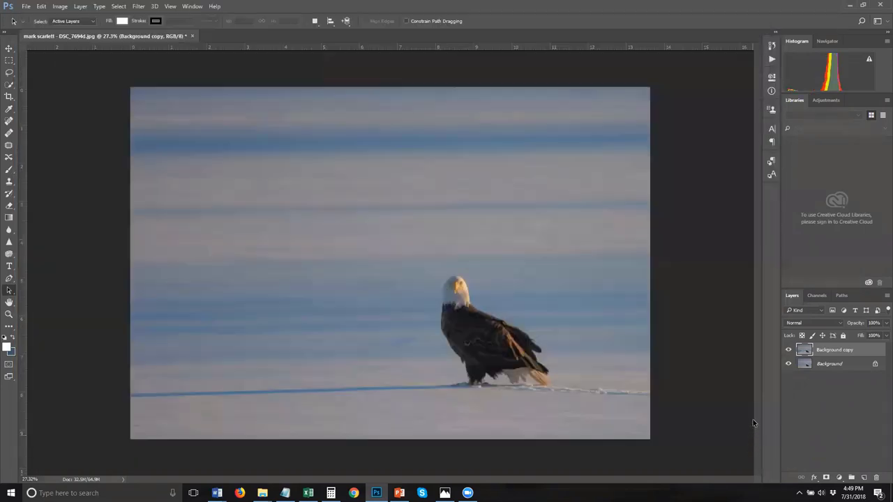
left_click(788, 350)
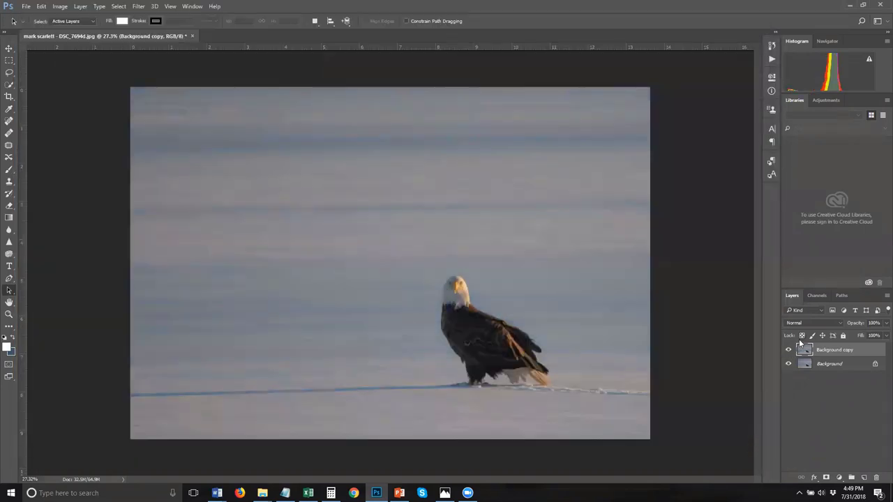
- Toggle Background copy's visibility to compare the desaturation, leave it hidden, and close the eagle document
left_click(789, 349)
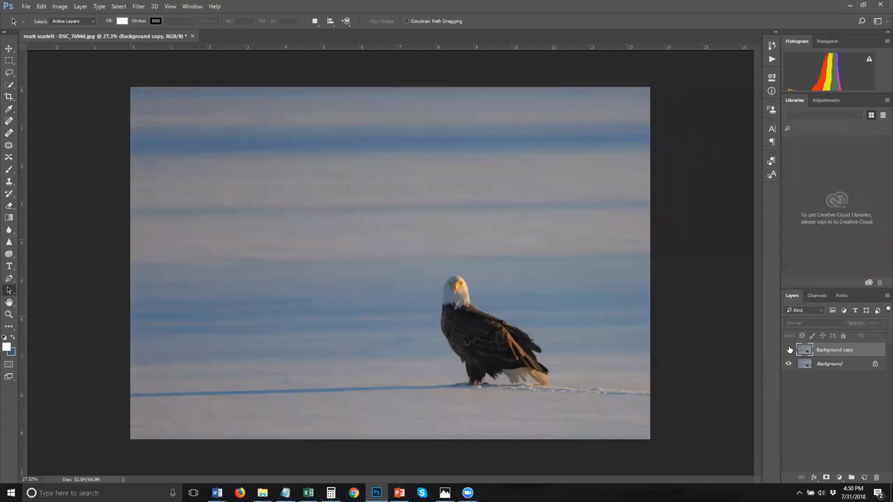
left_click(789, 349)
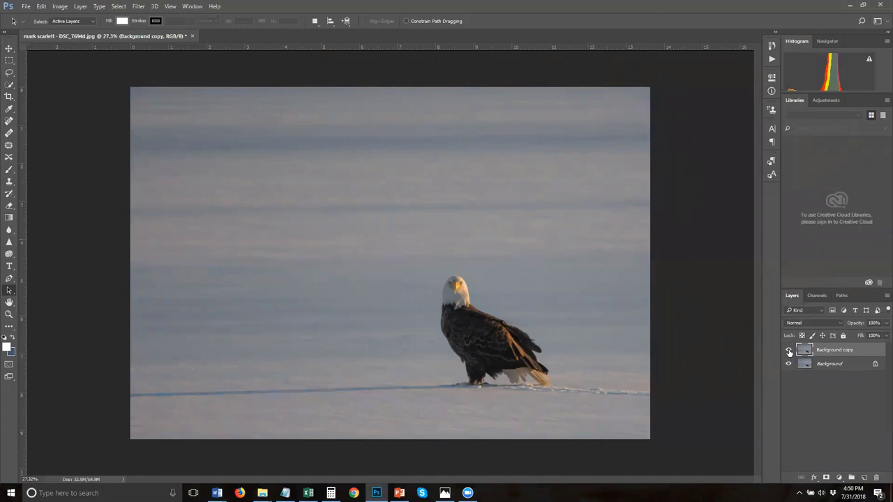
left_click(789, 351)
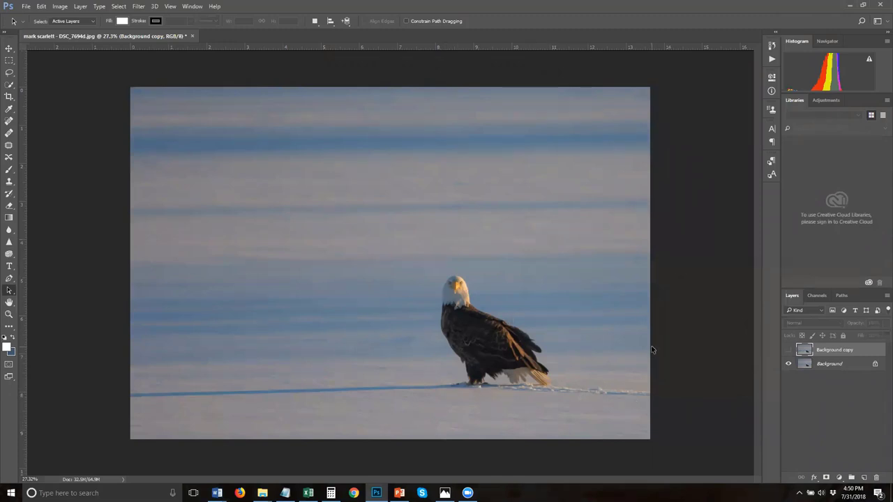
left_click(788, 350)
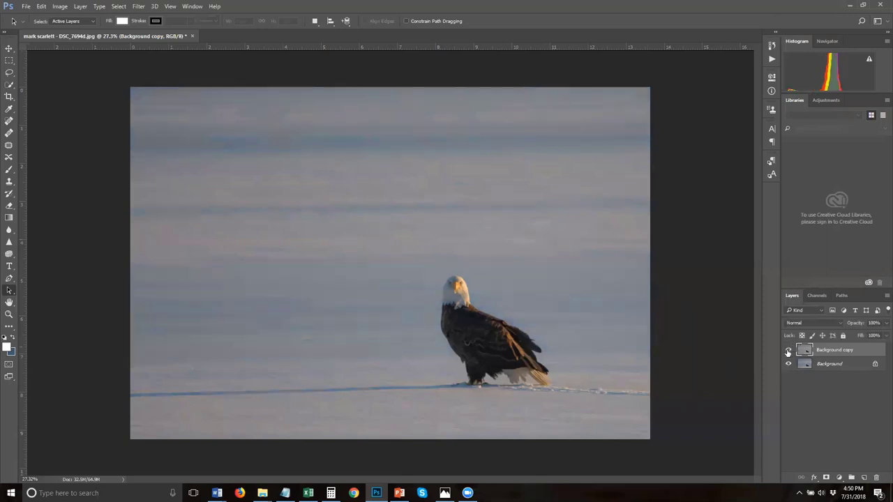
left_click(788, 350)
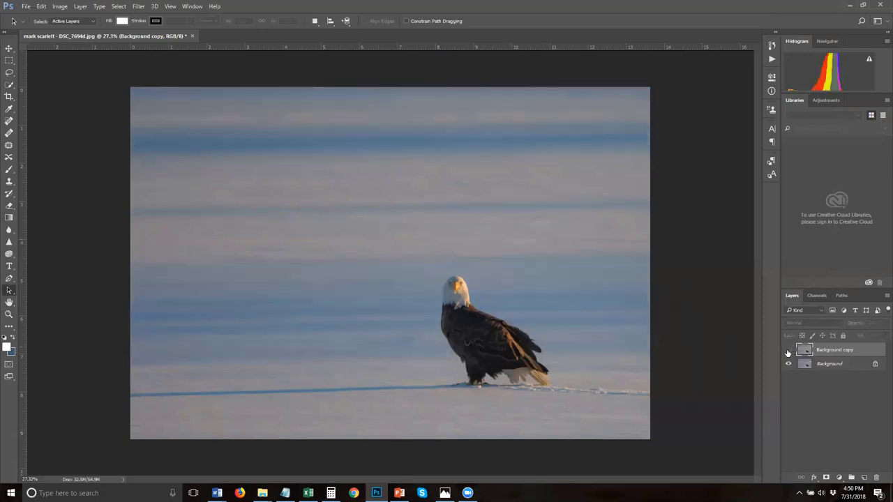
left_click(192, 36)
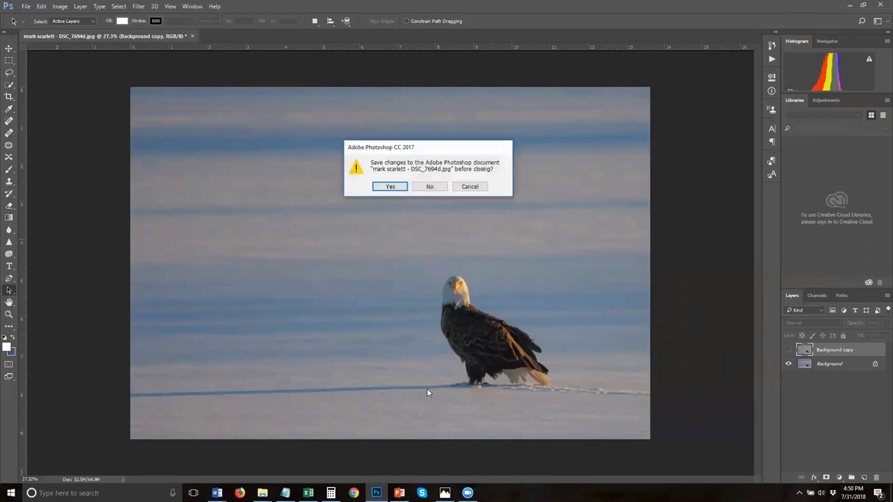
- Discard the eagle photo's changes and open _MG_7001Composite.jpg from the July 31 2018 folder in Photoshop
left_click(423, 187)
left_click(262, 493)
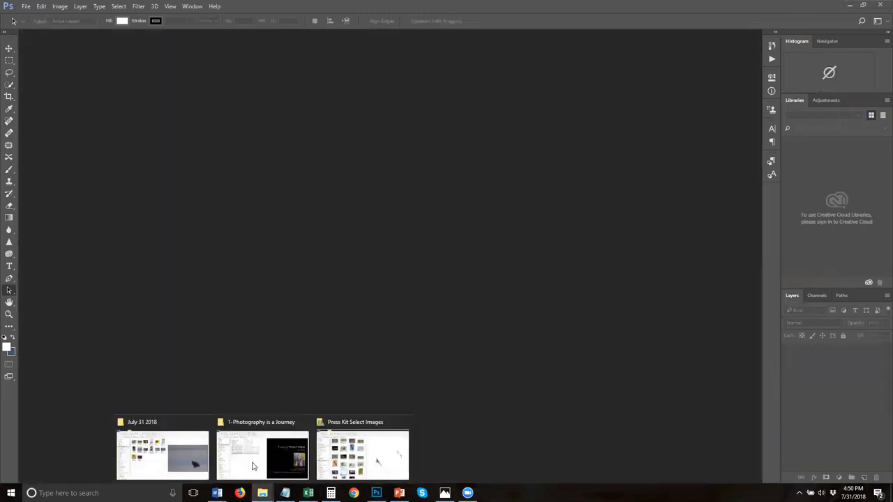
left_click(162, 454)
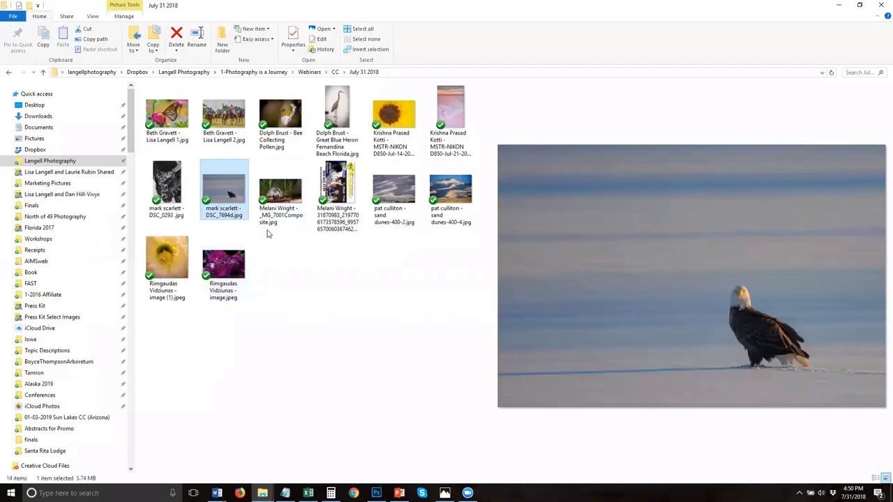
left_click(376, 492)
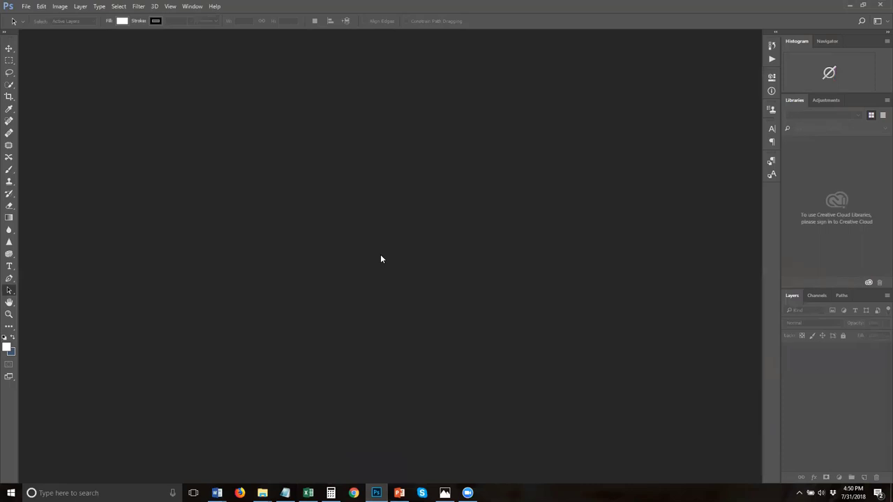
mouse_move(263, 493)
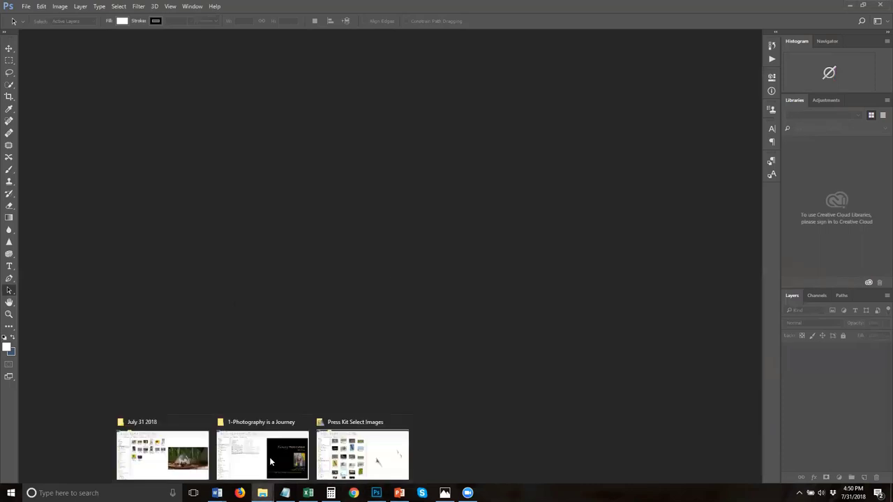
left_click(157, 450)
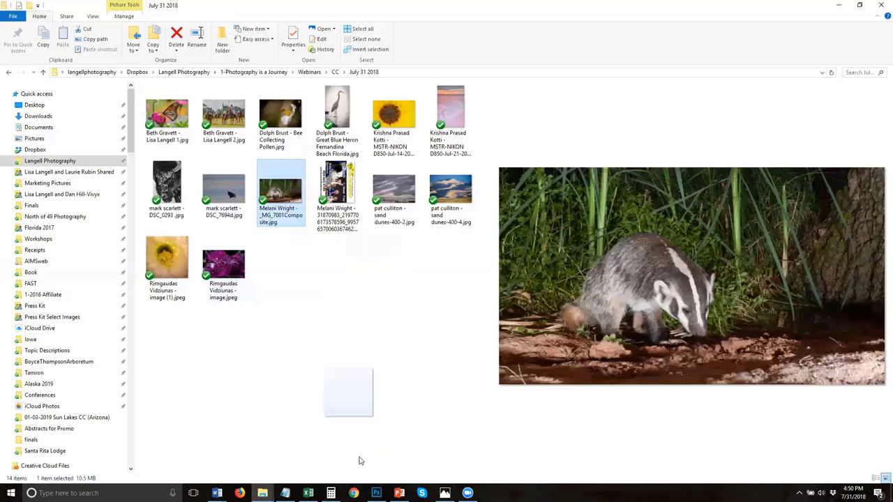
left_click(376, 493)
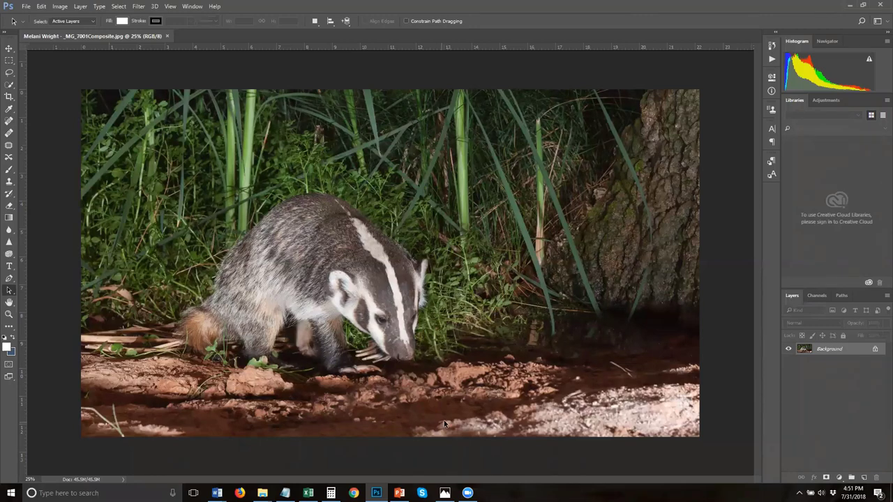
- Duplicate the badger photo's Background layer into a Background copy layer
left_click_drag(856, 351, 864, 479)
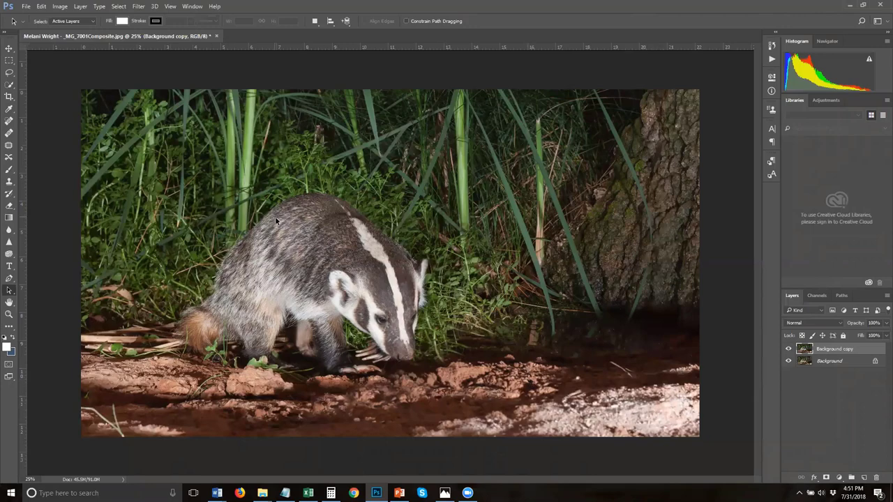
scroll(282, 248, "up", 3)
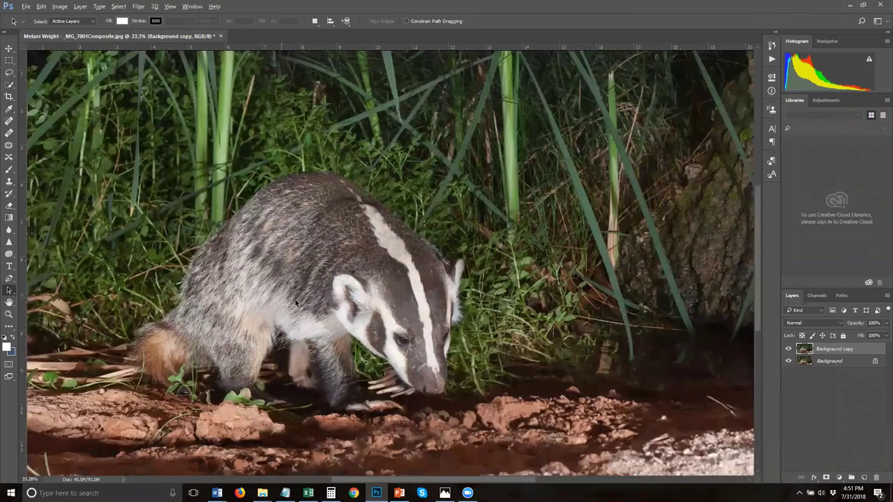
scroll(380, 340, "up", 3)
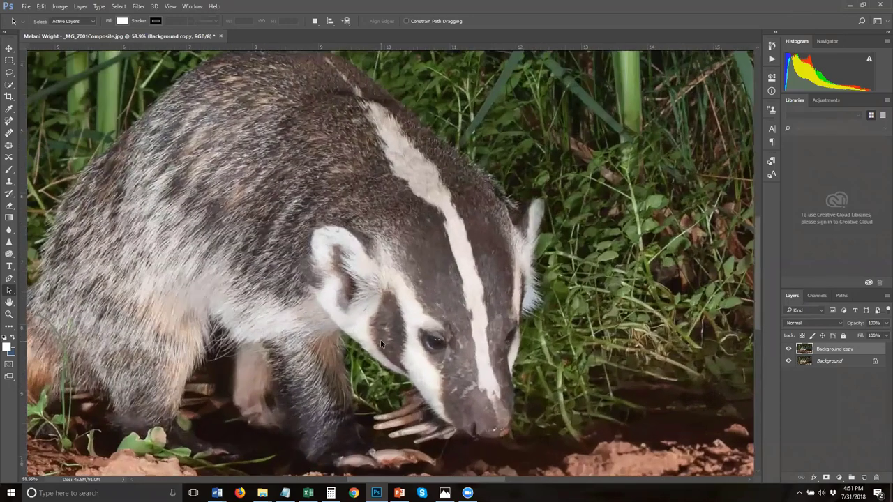
scroll(411, 270, "down", 1)
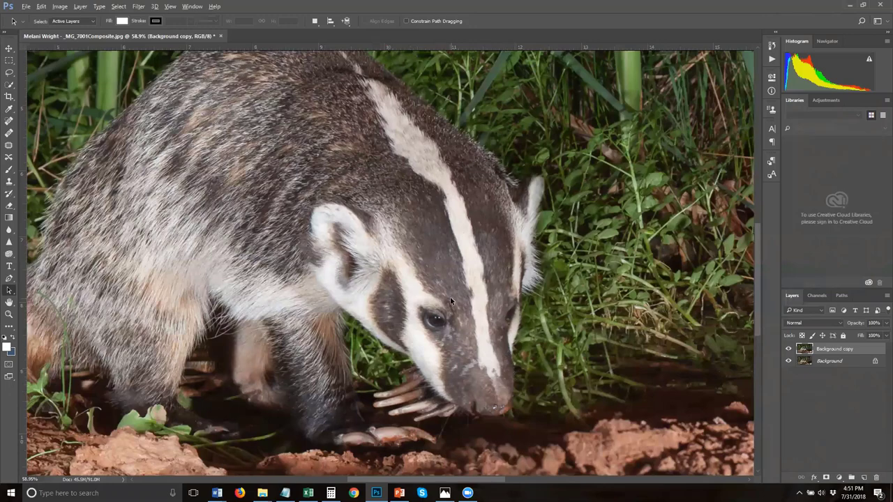
scroll(450, 300, "down", 5)
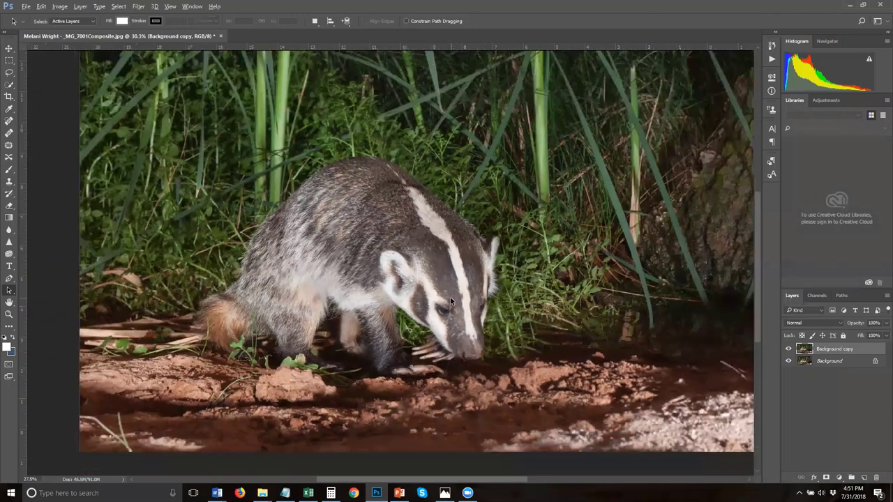
scroll(450, 299, "down", 1)
scroll(346, 337, "up", 4)
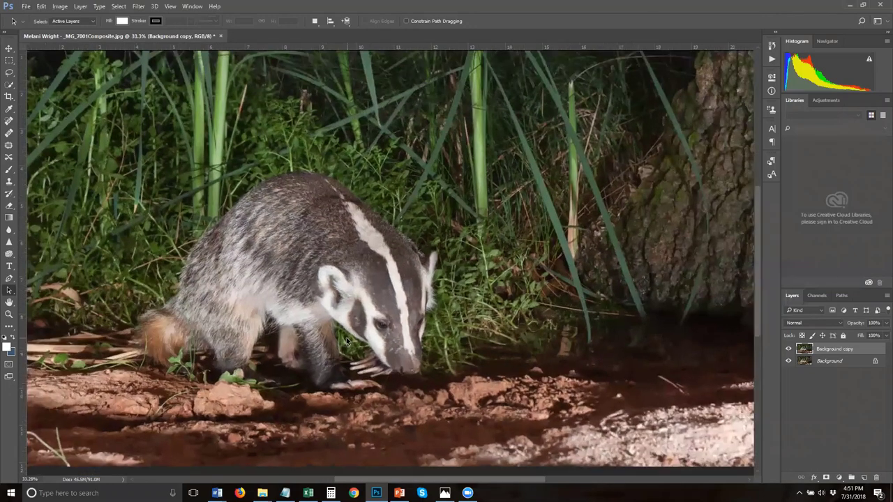
scroll(346, 337, "up", 1)
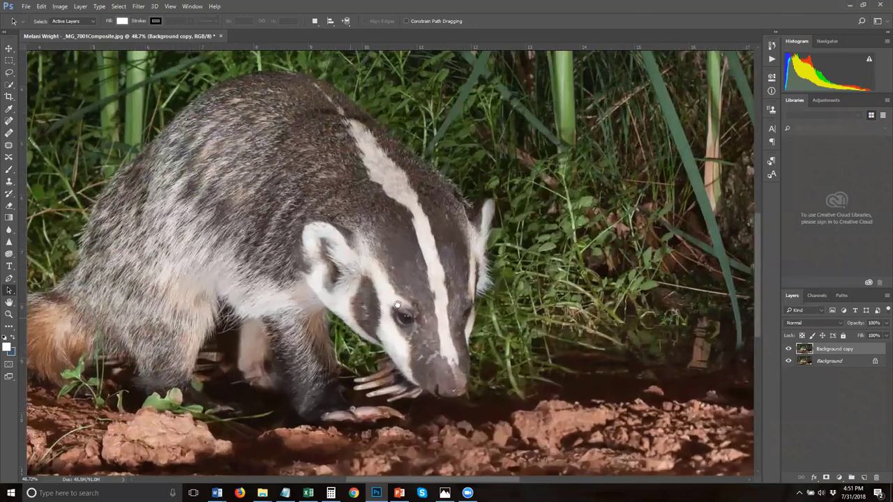
scroll(397, 305, "up", 2)
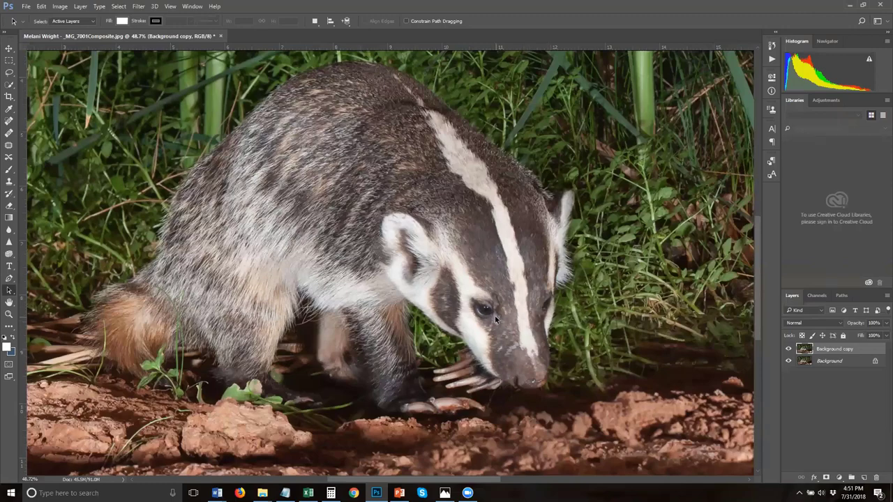
scroll(494, 316, "up", 4)
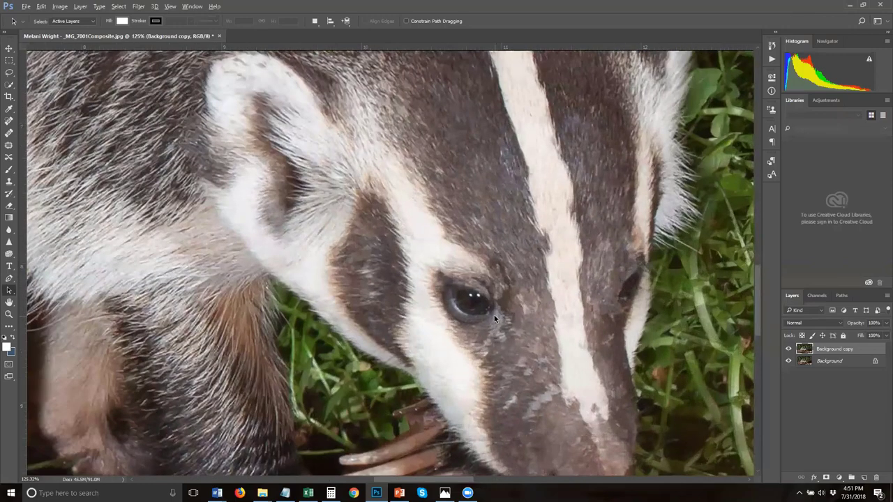
scroll(494, 317, "up", 2)
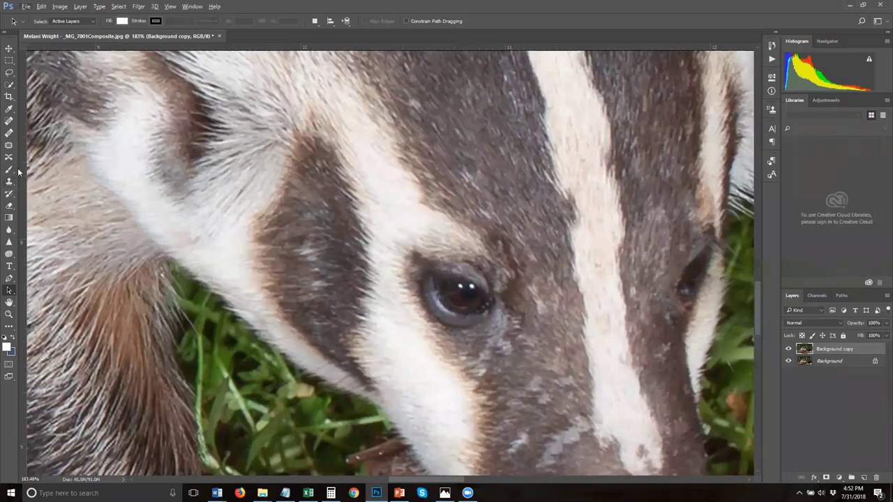
- Select the Spot Healing Brush, shrink it to about 8 px, and zoom out to about 43%
left_click(9, 134)
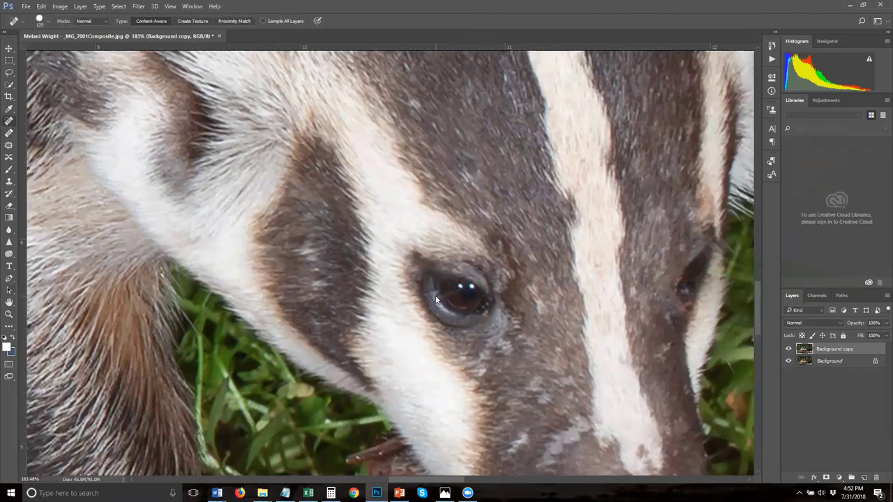
key("bracketleft")
key("bracketleft")
key("bracketleft")
key("bracketleft")
key("bracketleft")
key("bracketleft")
key("bracketleft")
key("bracketleft")
key("bracketleft")
key("bracketleft")
key("bracketleft")
key("bracketleft")
scroll(416, 311, "down", 3)
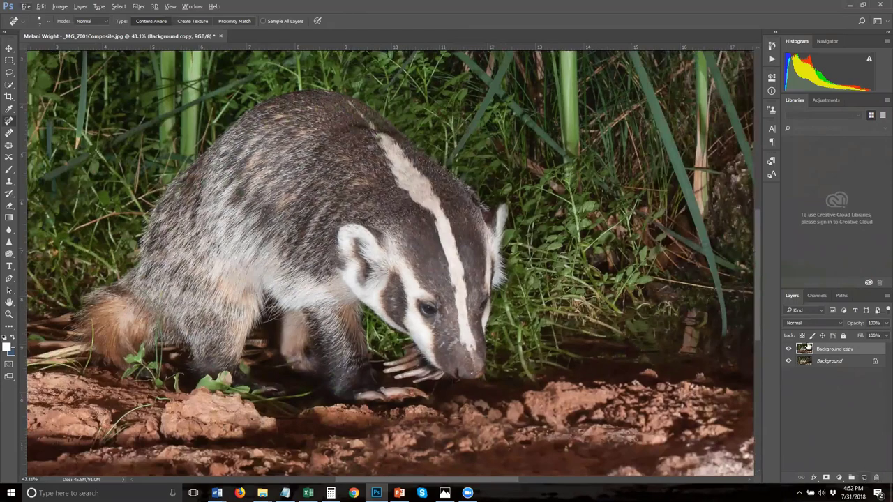
- Add a new Overlay-mode Layer 1 above Background copy and zoom out to the whole photo
key("ctrl+shift+alt+n")
left_click(806, 321)
left_click(802, 228)
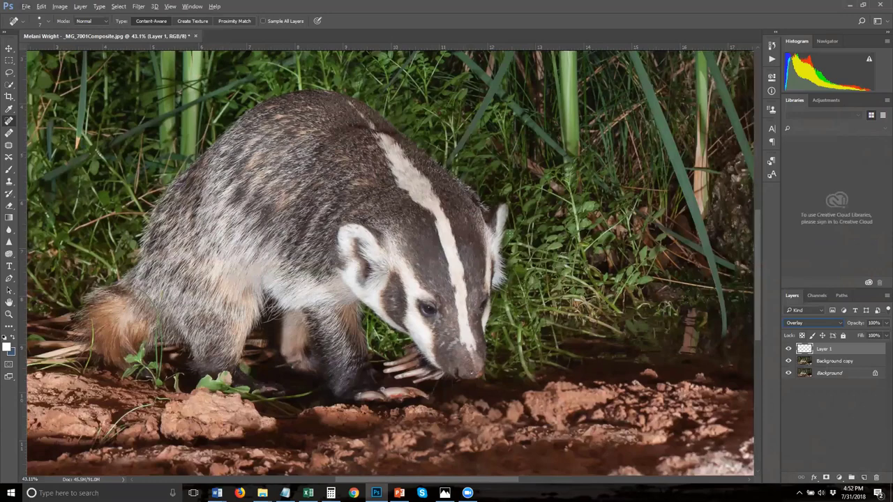
key("z")
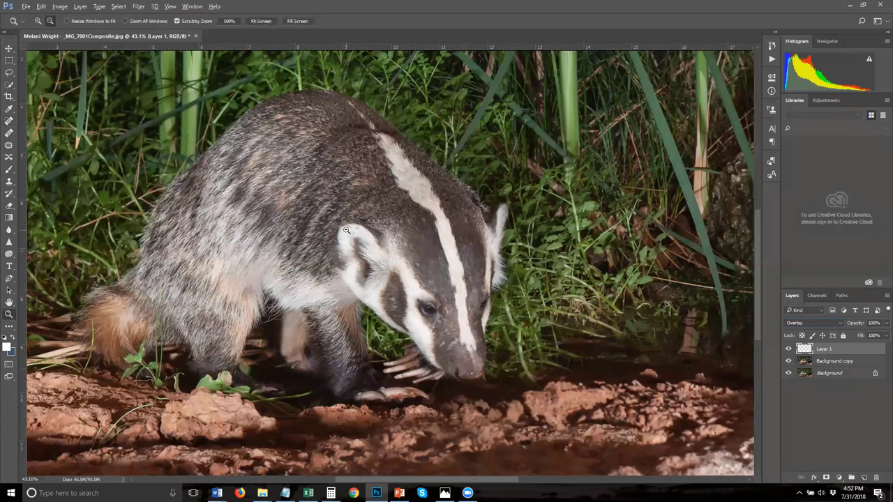
left_click(345, 230, "alt")
left_click(345, 230, "alt")
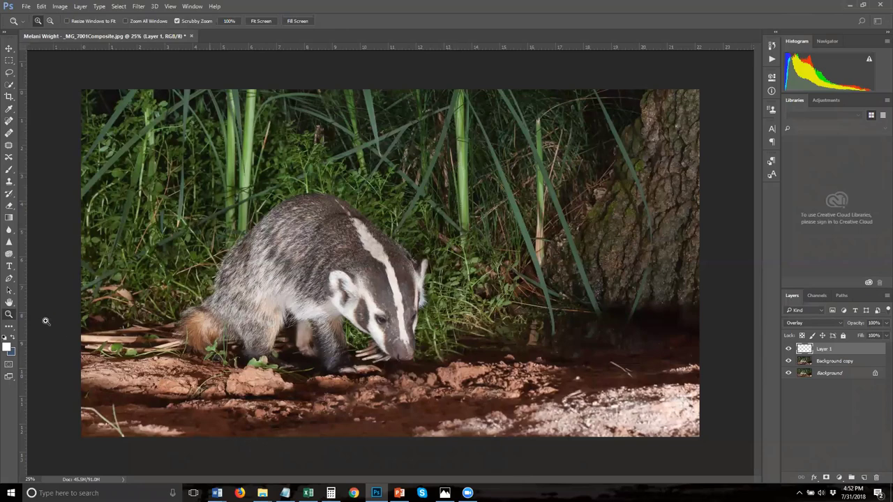
- Set the foreground colour to a dark green (#57745e) sampled from the grass
left_click(7, 347)
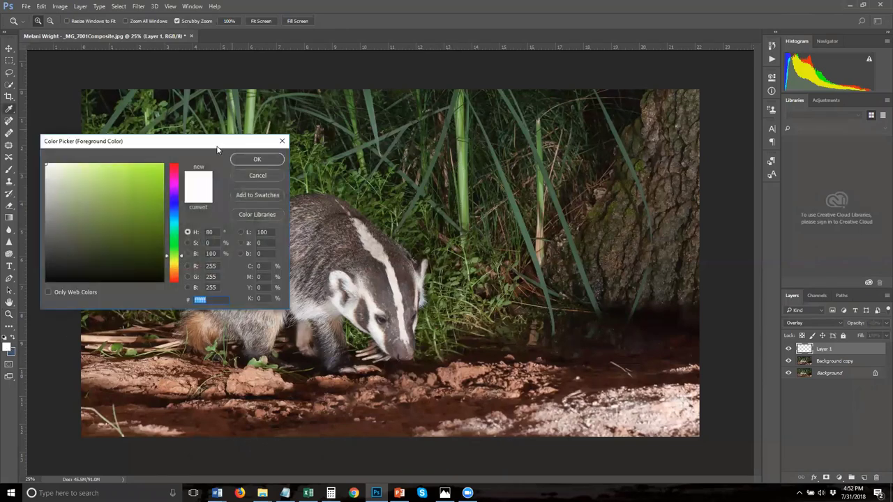
left_click_drag(224, 143, 301, 257)
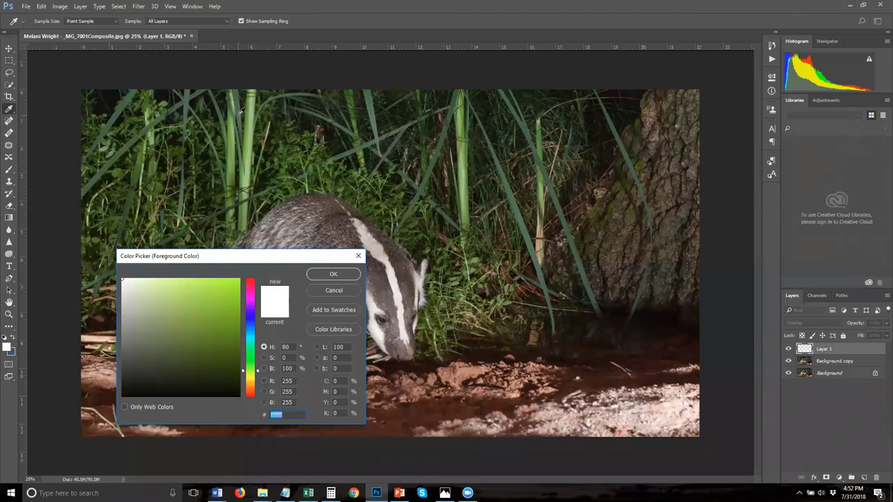
left_click(240, 114)
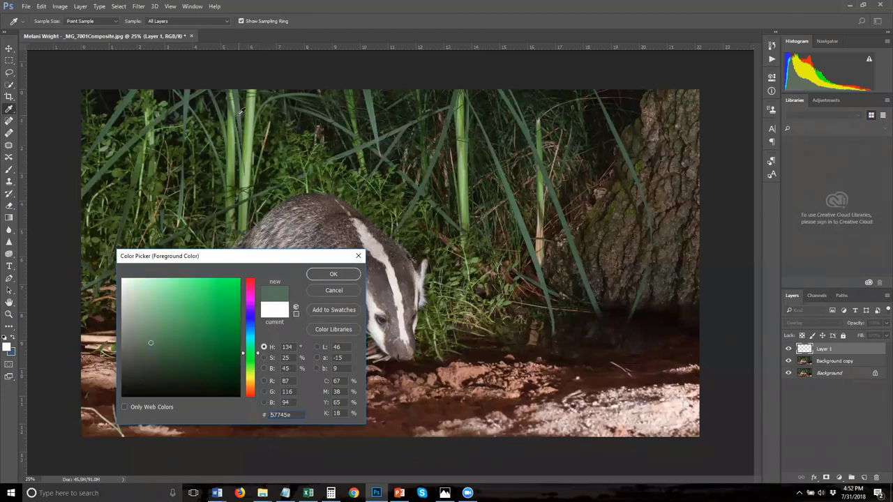
left_click(335, 277)
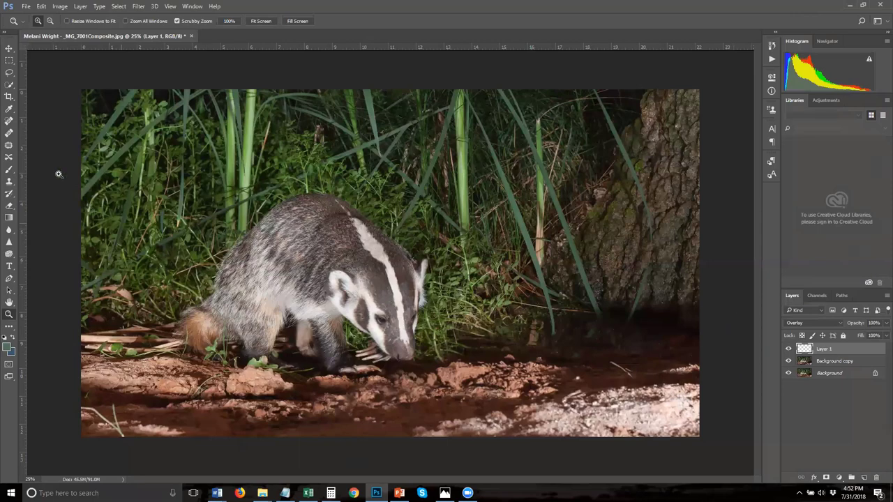
left_click(10, 171)
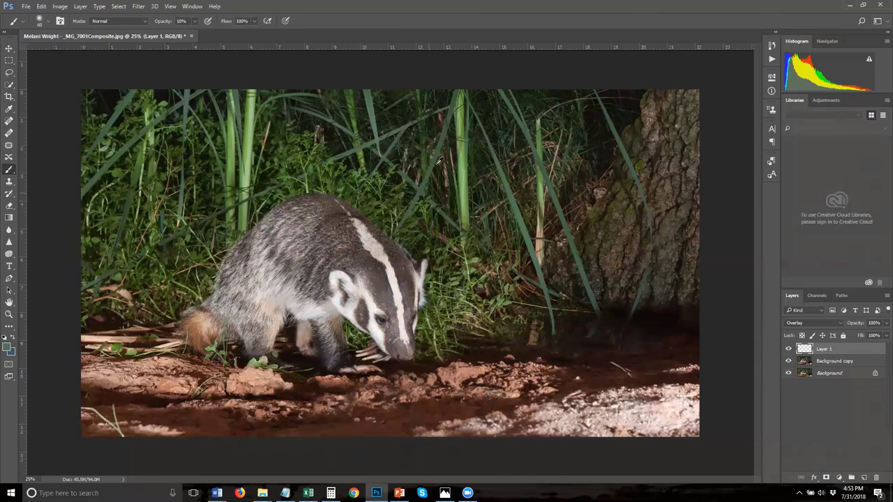
- Paint green onto the tall left reed at 20% brush opacity, then enlarge the brush to 400 px
scroll(441, 162, "up", 4)
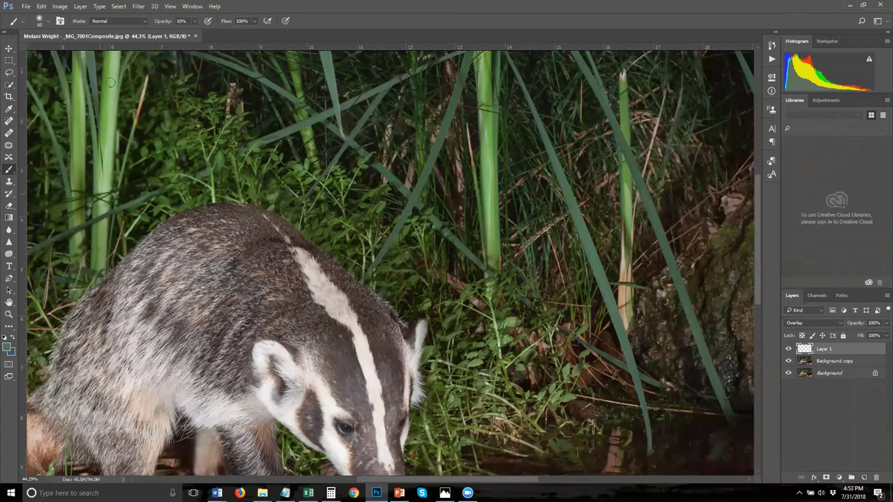
key("2")
mouse_move(117, 47)
left_mouse_down()
mouse_move(114, 67)
mouse_move(113, 58)
left_mouse_up()
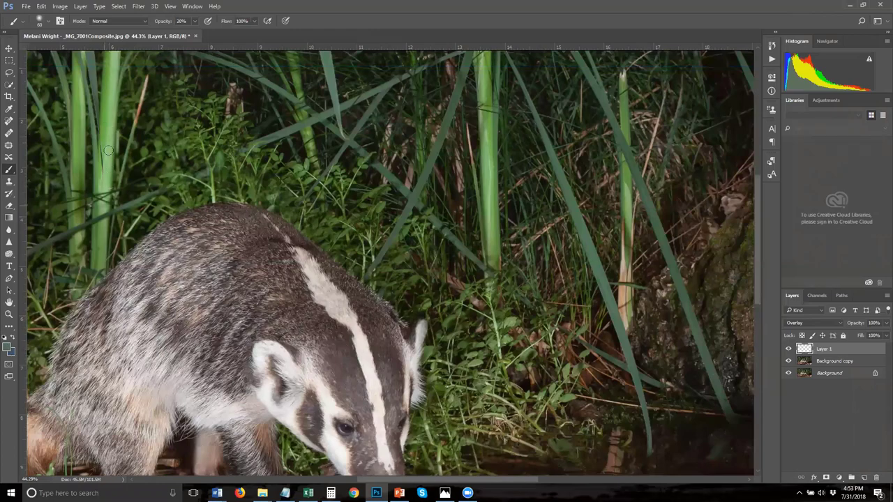
scroll(117, 65, "down", 2)
scroll(137, 84, "down", 1)
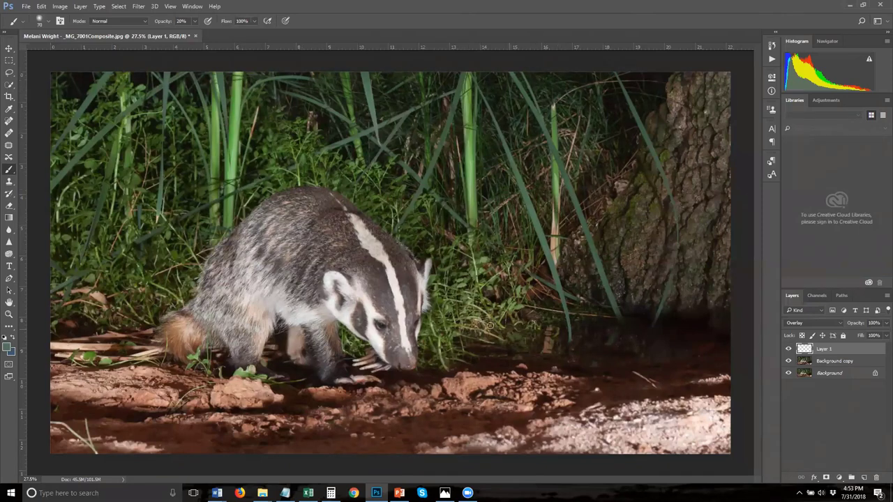
key("bracketright")
key("bracketright")
key("bracketright")
key("bracketright")
key("bracketright")
key("bracketright")
key("bracketright")
key("bracketright")
key("bracketright")
key("bracketright")
- Set the foreground colour to black and faintly darken the grass, right tree trunk and lower-left ground
left_click(12, 338)
left_click(8, 346)
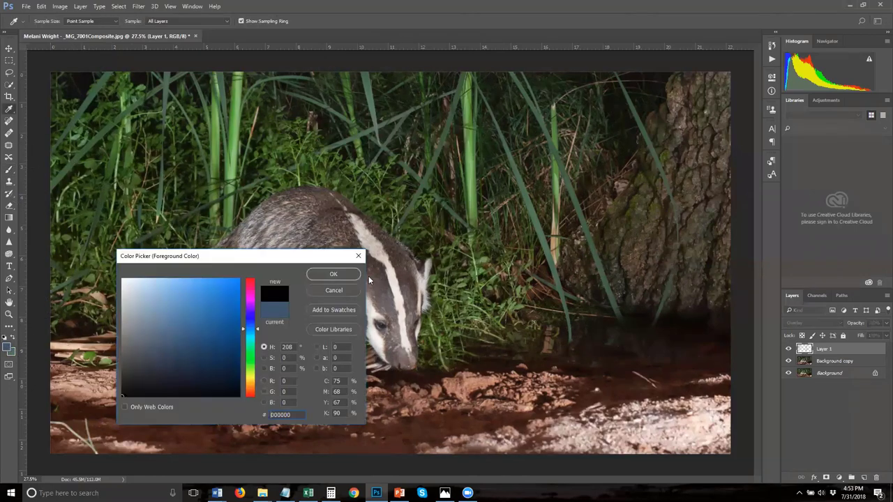
left_click(333, 274)
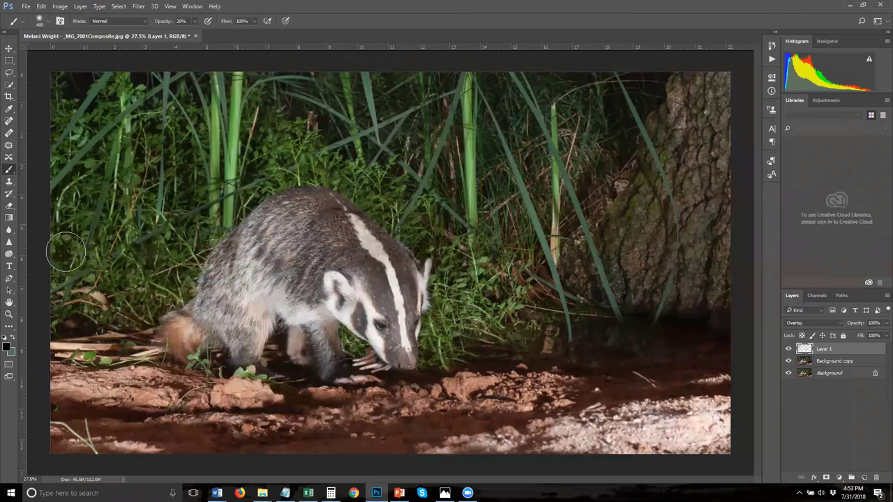
mouse_move(197, 243)
left_mouse_down()
mouse_move(194, 221)
mouse_move(91, 279)
mouse_move(155, 159)
mouse_move(133, 85)
mouse_move(49, 95)
mouse_move(168, 152)
mouse_move(126, 105)
mouse_move(192, 77)
mouse_move(406, 101)
mouse_move(382, 90)
mouse_move(213, 140)
mouse_move(214, 122)
mouse_move(420, 112)
left_mouse_up()
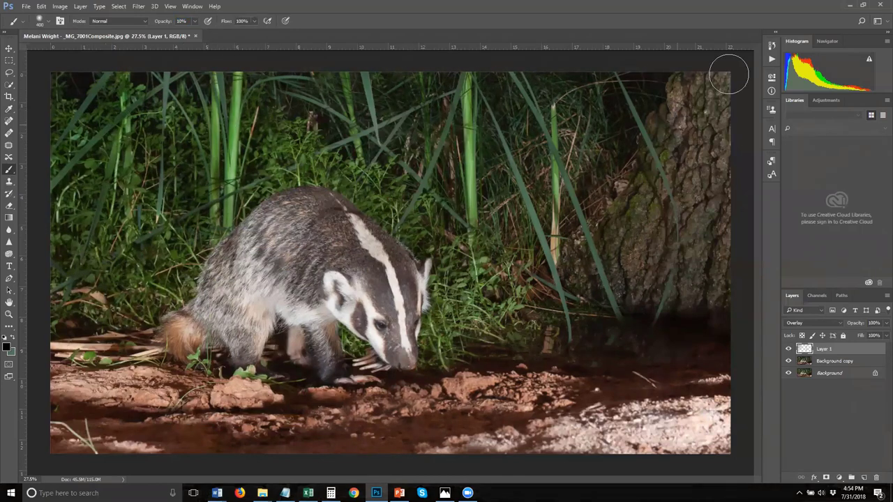
mouse_move(711, 64)
left_mouse_down()
mouse_move(716, 291)
mouse_move(682, 99)
mouse_move(716, 304)
mouse_move(684, 425)
mouse_move(624, 430)
mouse_move(700, 427)
mouse_move(682, 431)
mouse_move(728, 412)
mouse_move(655, 438)
mouse_move(733, 431)
mouse_move(722, 422)
mouse_move(623, 434)
mouse_move(634, 438)
mouse_move(578, 433)
mouse_move(724, 426)
mouse_move(719, 415)
mouse_move(712, 420)
mouse_move(724, 425)
mouse_move(624, 453)
mouse_move(554, 452)
left_mouse_up()
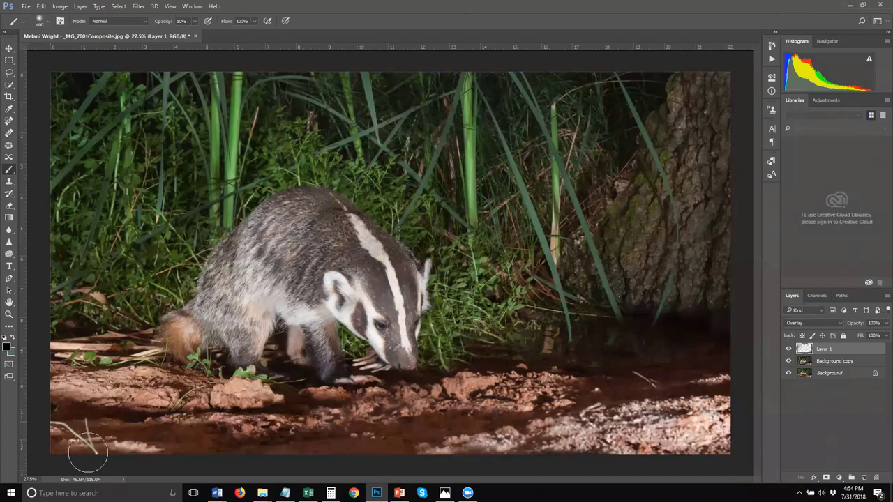
mouse_move(89, 453)
left_mouse_down()
mouse_move(136, 458)
mouse_move(159, 448)
left_mouse_up()
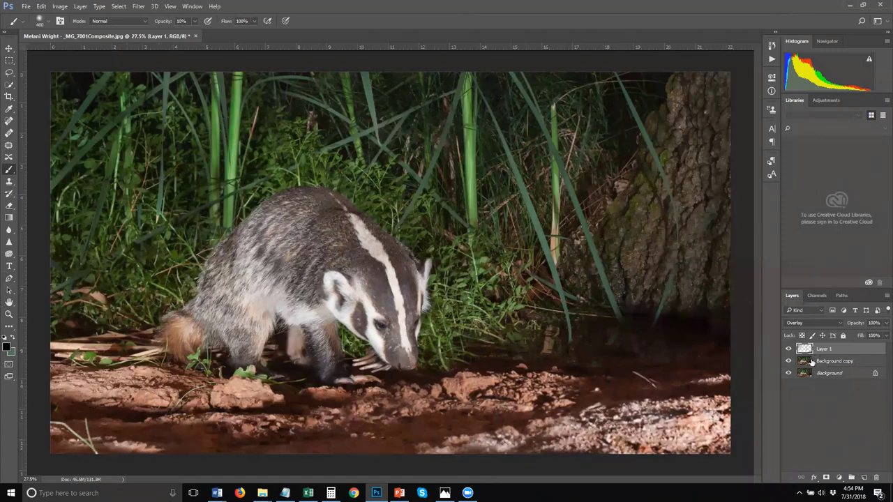
- Make Background copy the active layer, hide Layer 1, and launch the Camera Raw Filter
left_click(836, 361)
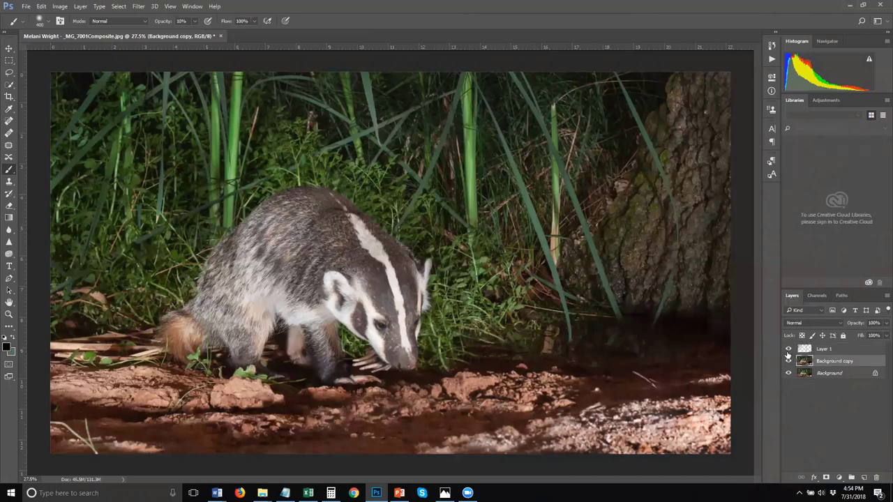
left_click(788, 348)
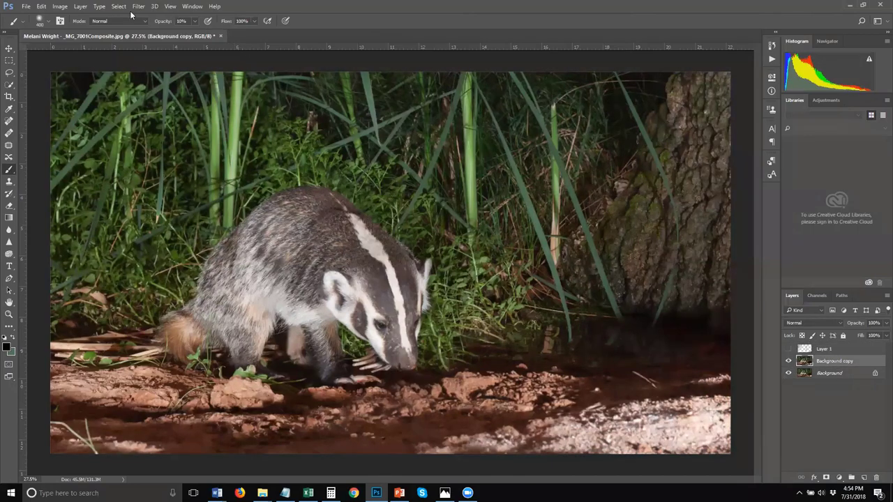
left_click(139, 6)
left_click(231, 60)
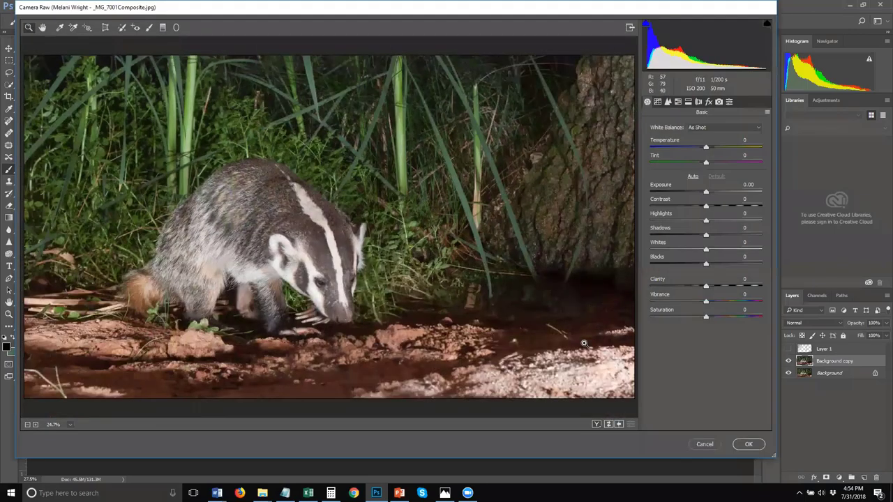
- Choose the Camera Raw Adjustment Brush with its local sliders reset to zero
left_click(149, 28)
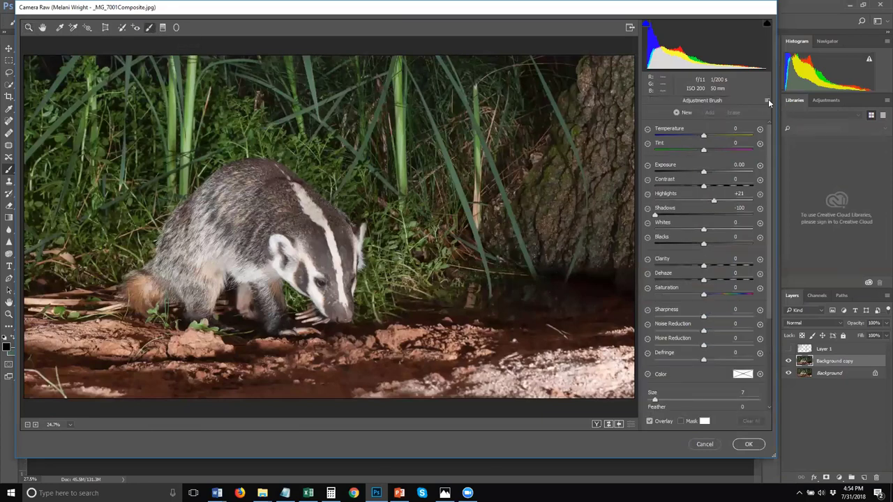
left_click(768, 101)
left_click(785, 135)
- Brush the bright gravel, lower-left dirt and grass, set Highlights to about -95, and apply
mouse_move(616, 350)
left_mouse_down()
mouse_move(498, 395)
mouse_move(400, 407)
mouse_move(622, 366)
mouse_move(606, 384)
mouse_move(484, 403)
left_mouse_up()
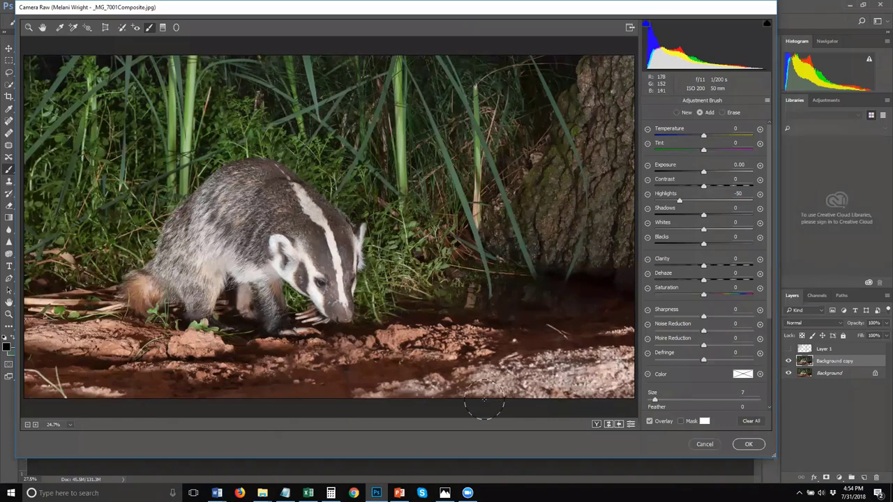
mouse_move(59, 328)
left_mouse_down()
mouse_move(83, 332)
mouse_move(77, 341)
mouse_move(148, 354)
mouse_move(203, 348)
mouse_move(75, 385)
mouse_move(44, 382)
mouse_move(124, 337)
left_mouse_up()
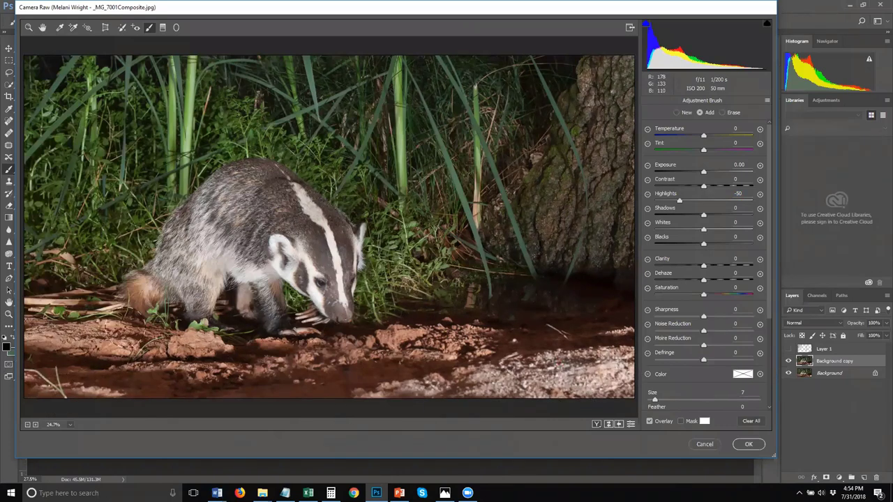
left_click_drag(183, 67, 197, 150)
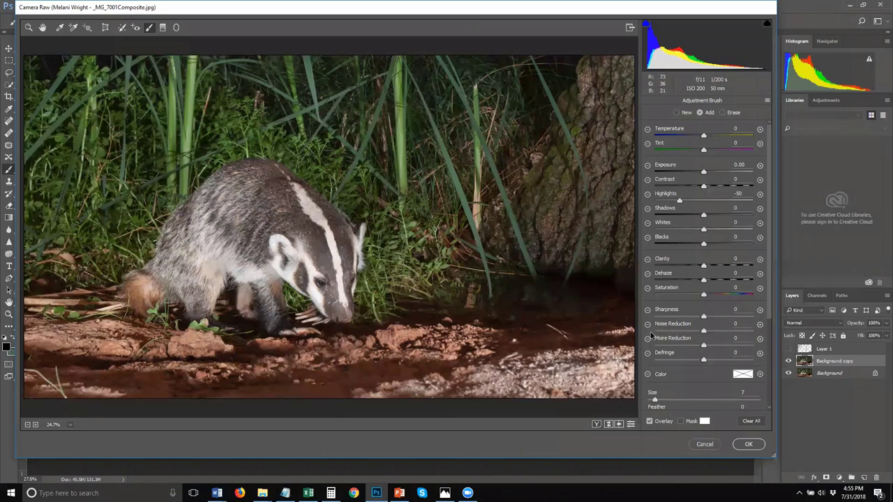
mouse_move(681, 202)
left_mouse_down()
mouse_move(656, 206)
mouse_move(664, 208)
left_mouse_up()
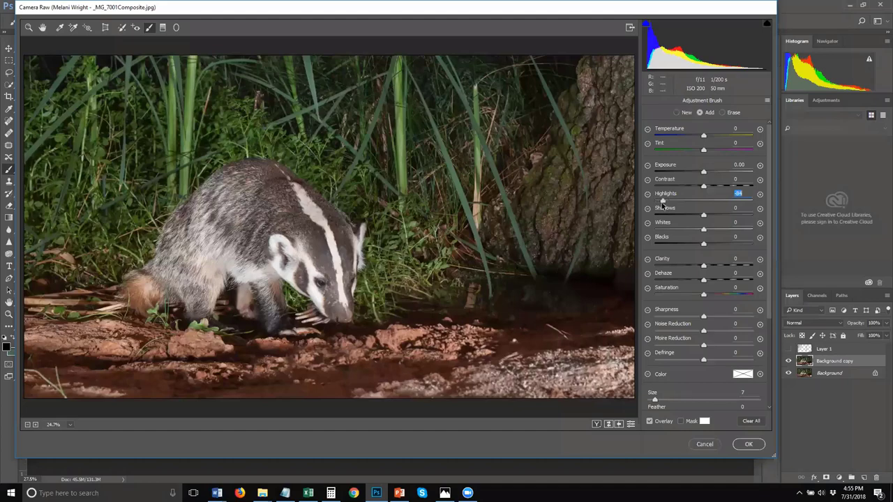
left_click(749, 446)
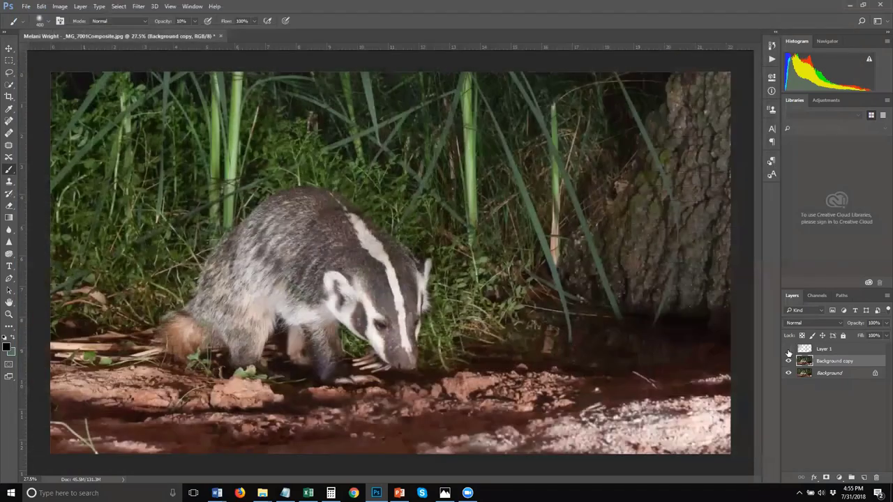
- Show Layer 1 again and paint a new Background copy layer mask over the bright lower-right ground
left_click(788, 349)
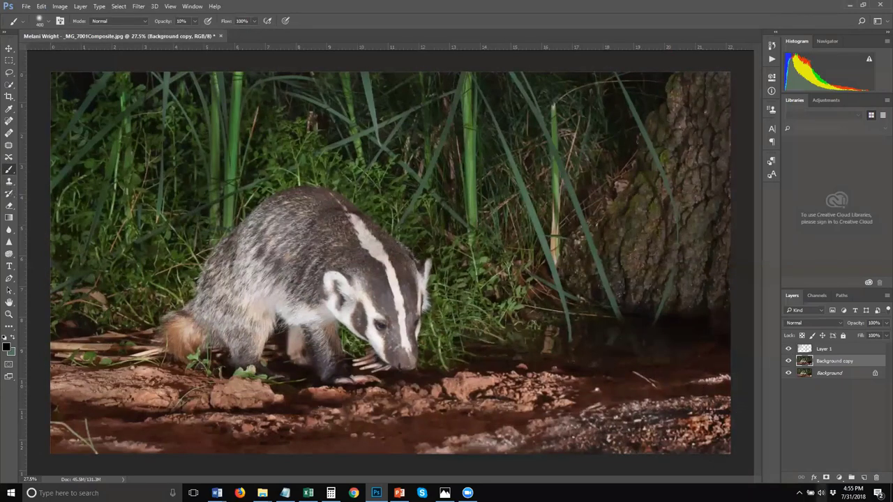
left_click(826, 478)
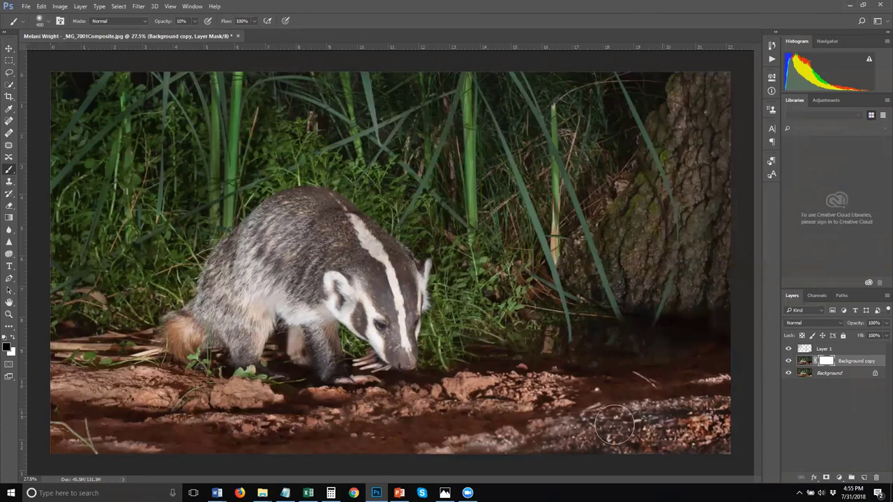
mouse_move(615, 424)
left_mouse_down()
mouse_move(688, 427)
mouse_move(639, 440)
mouse_move(706, 449)
mouse_move(736, 437)
mouse_move(692, 422)
mouse_move(652, 423)
left_mouse_up()
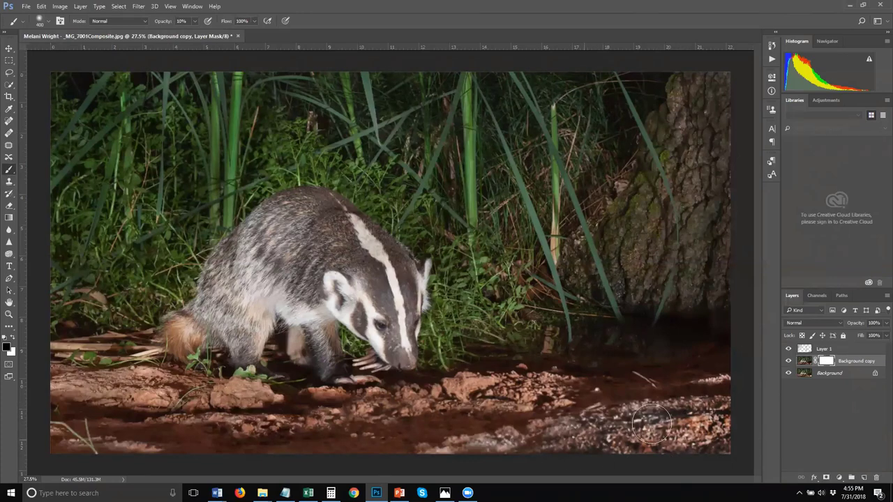
left_click_drag(467, 441, 616, 443)
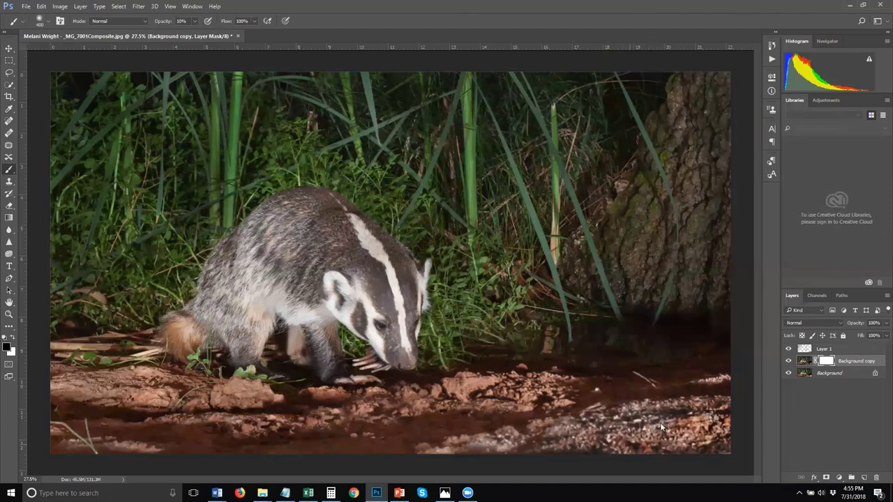
mouse_move(662, 427)
left_mouse_down()
mouse_move(698, 415)
mouse_move(624, 449)
mouse_move(649, 440)
mouse_move(661, 417)
left_mouse_up()
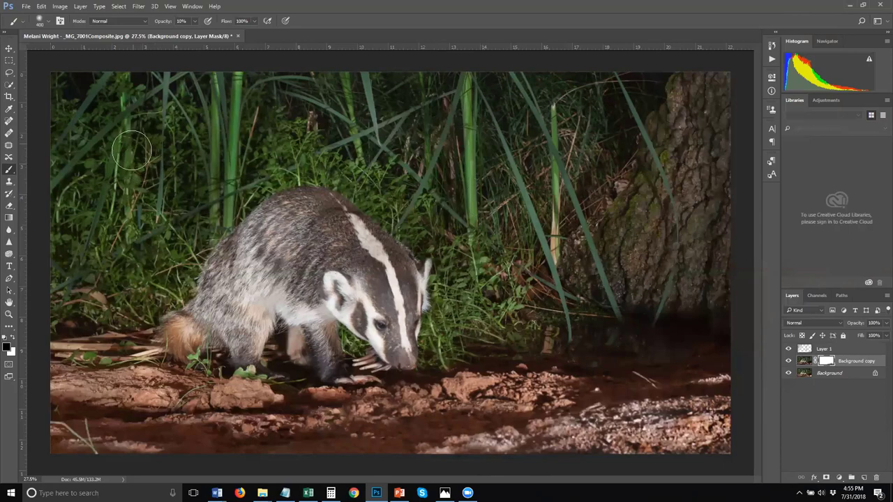
scroll(254, 216, "up", 2)
scroll(232, 249, "up", 2)
scroll(232, 249, "up", 2)
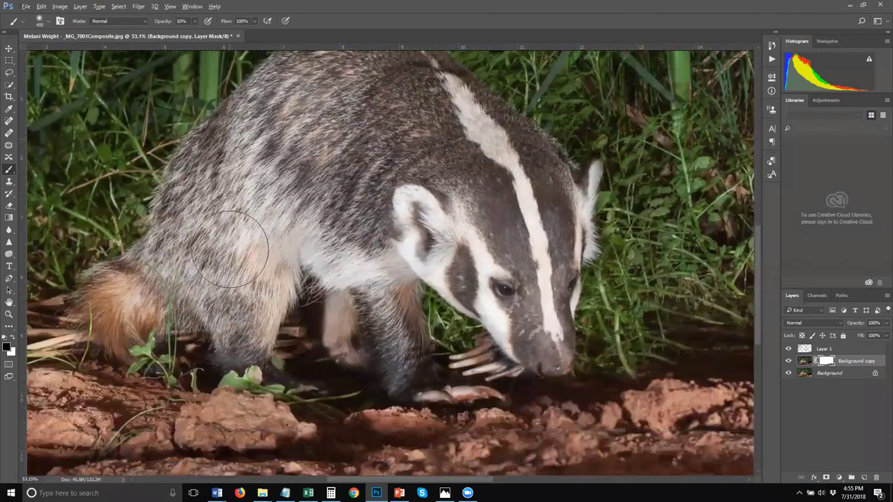
scroll(230, 248, "down", 1)
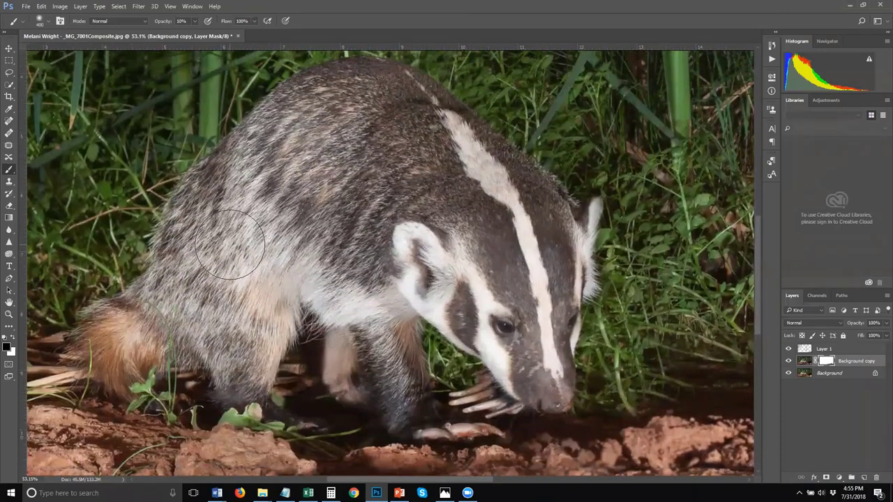
scroll(218, 231, "down", 1)
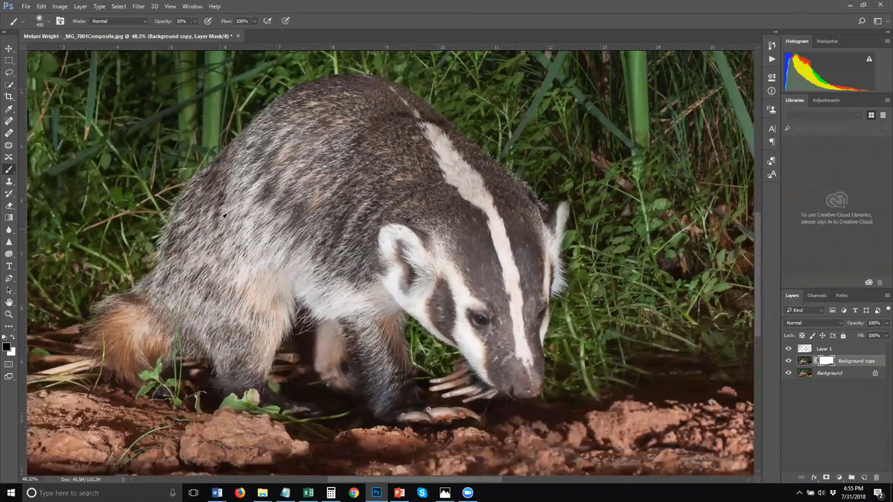
scroll(415, 279, "down", 2)
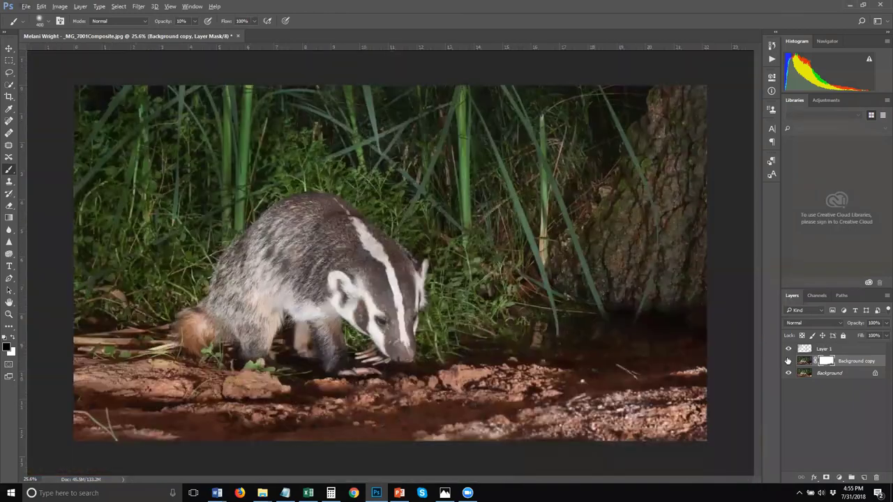
- Merge Layer 1 with Background copy via Merge Layers, then toggle its visibility to compare before and after
left_click(829, 351)
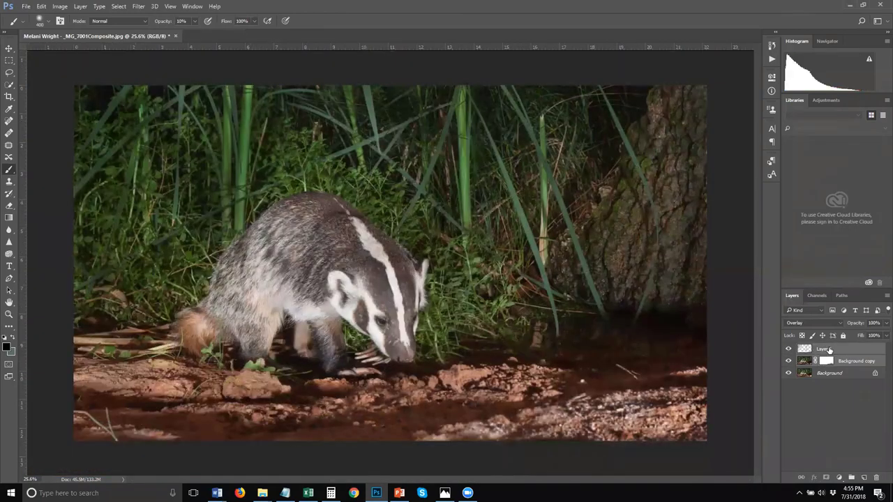
right_click(828, 351)
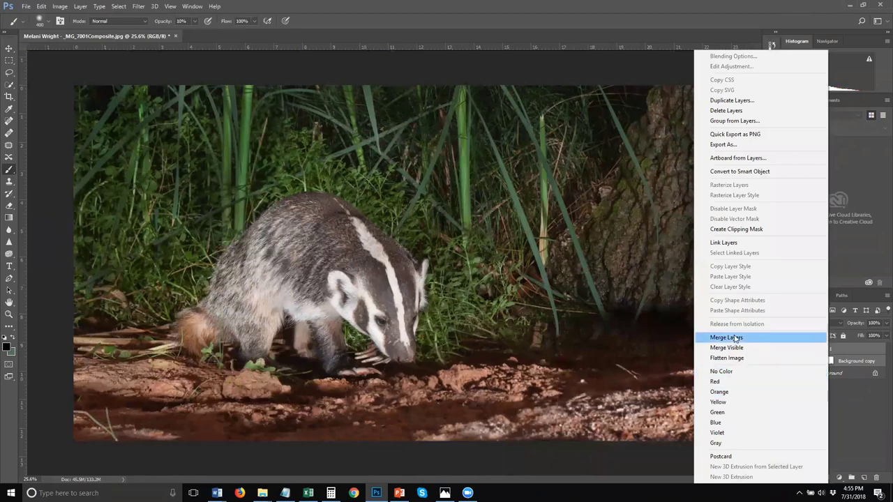
left_click(729, 338)
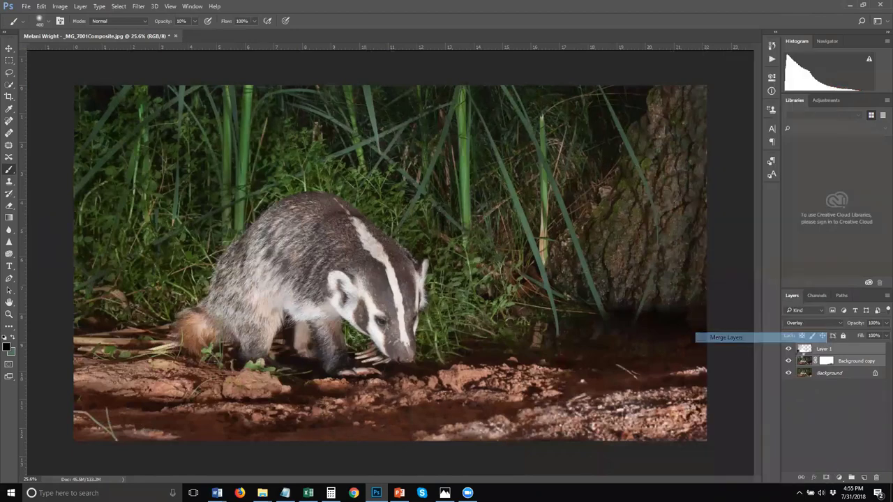
left_click(788, 349)
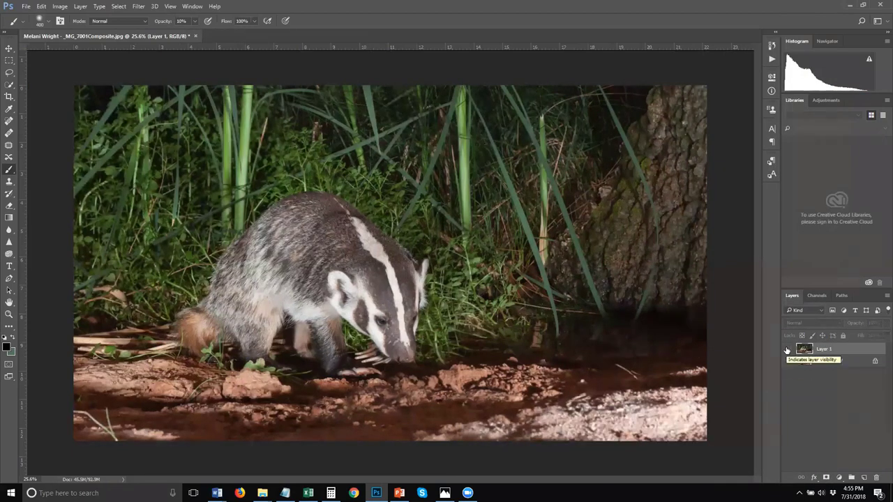
left_click(788, 350)
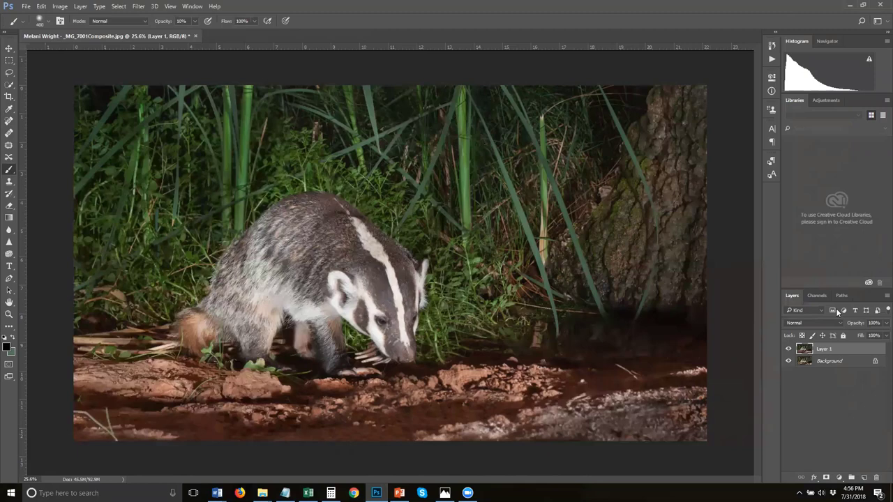
- Briefly open the Camera Raw Filter, then close the badger document choosing No to saving
left_click(140, 7)
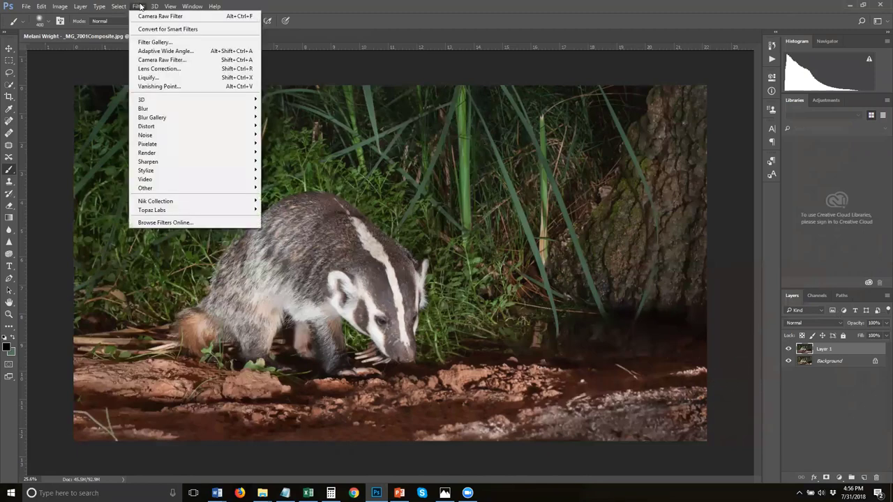
left_click(151, 60)
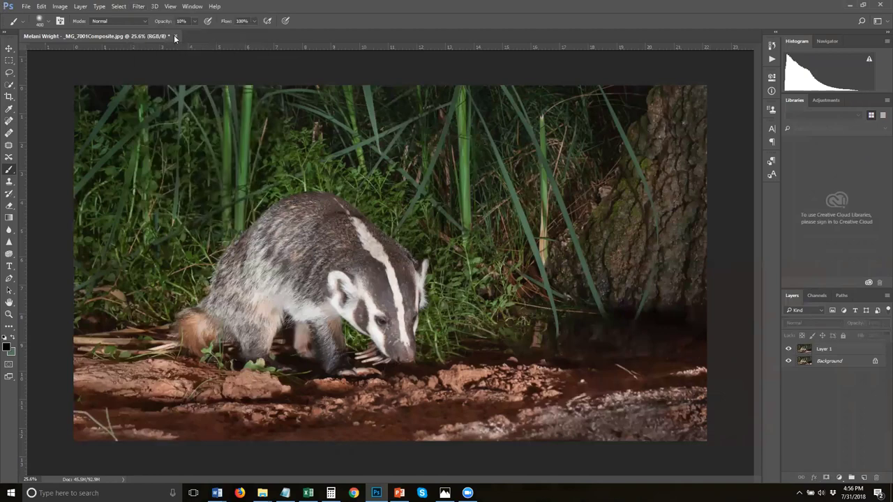
left_click(176, 36)
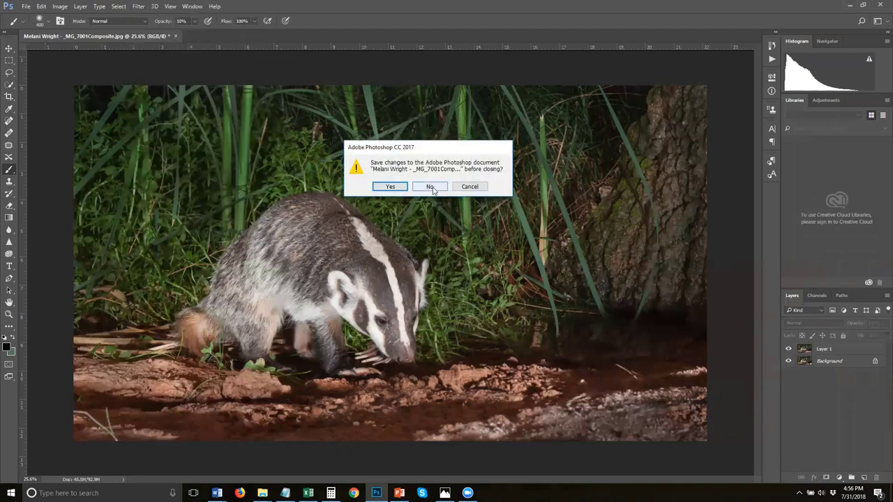
left_click(470, 186)
- From the July 31 2018 folder, drag sand dunes-400-2.jpg into Photoshop to open it
mouse_move(263, 492)
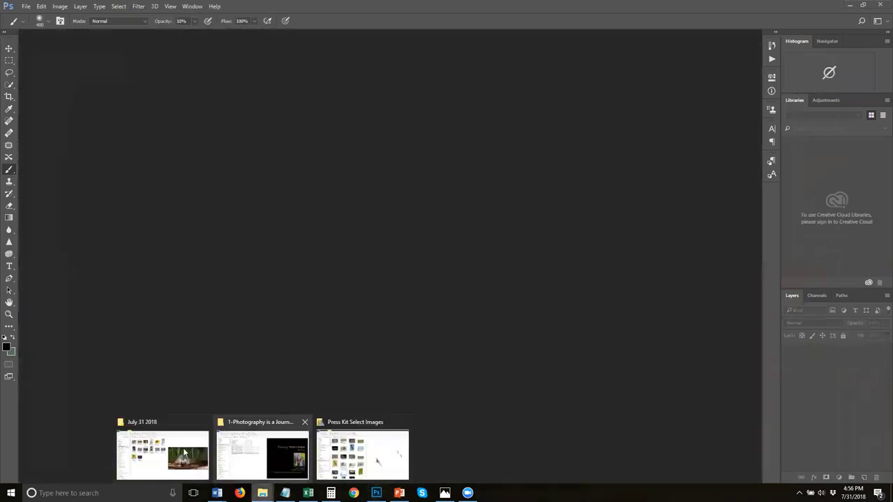
left_click(177, 453)
left_click(341, 189)
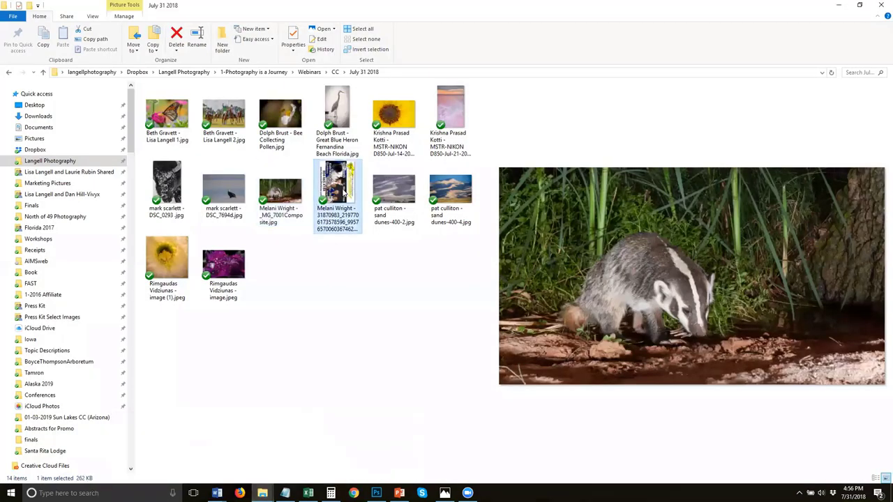
left_click_drag(341, 190, 338, 297)
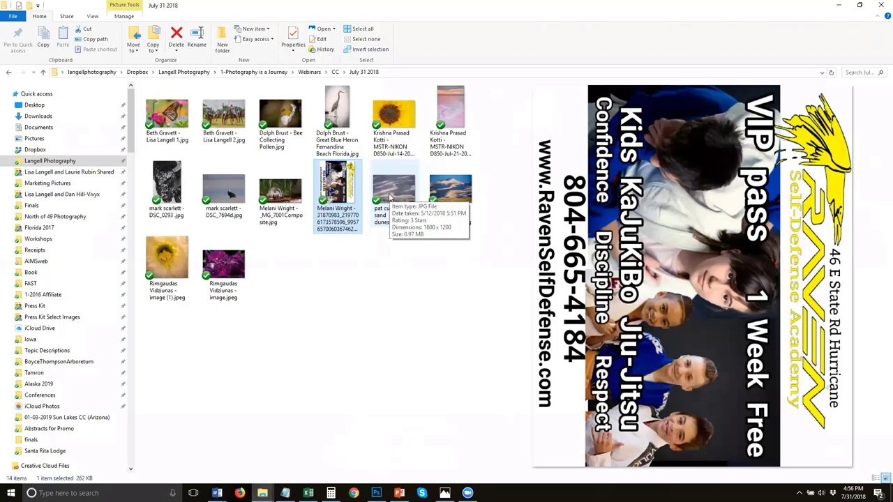
mouse_move(389, 198)
left_mouse_down()
mouse_move(393, 189)
mouse_move(369, 275)
mouse_move(367, 453)
mouse_move(377, 491)
mouse_move(373, 311)
left_mouse_up()
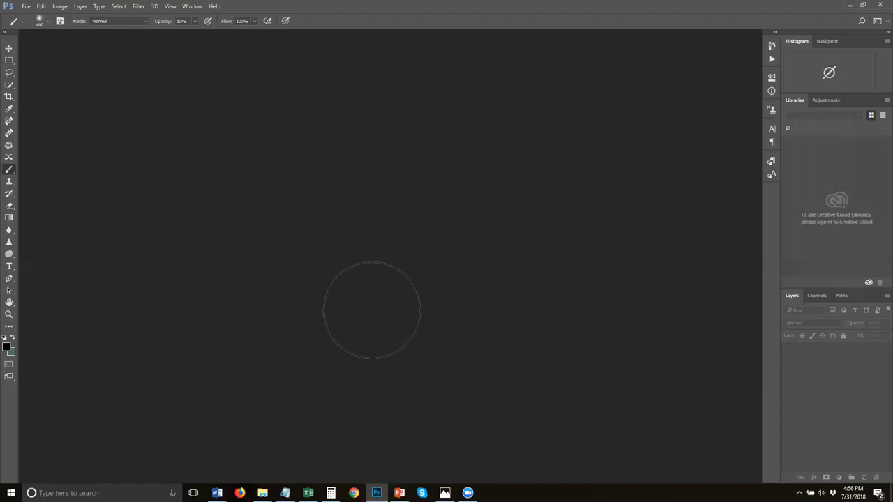
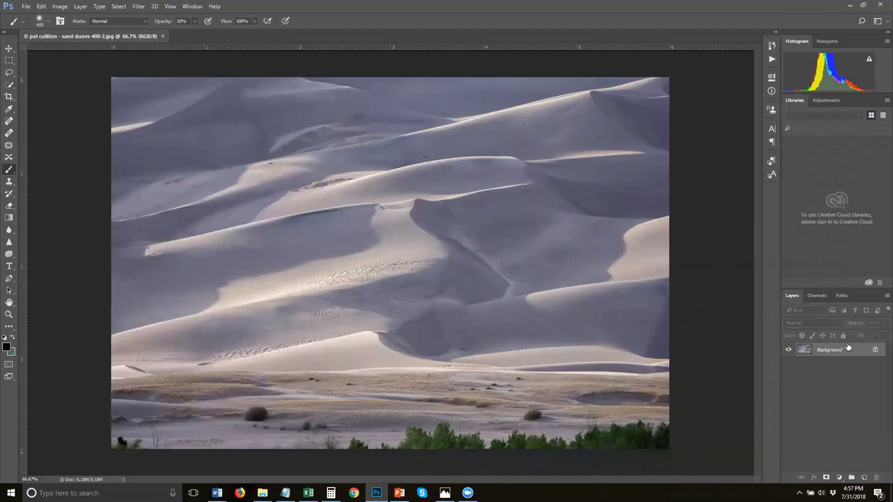
- Duplicate the Background layer into Background copy, then zoom in and out to inspect the dunes
mouse_move(849, 347)
left_mouse_down()
mouse_move(854, 470)
mouse_move(863, 477)
left_mouse_up()
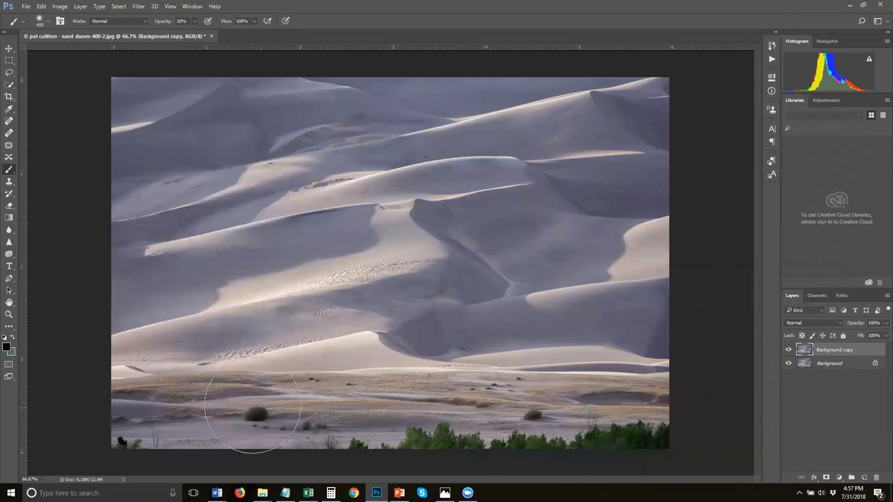
scroll(241, 431, "up", 5)
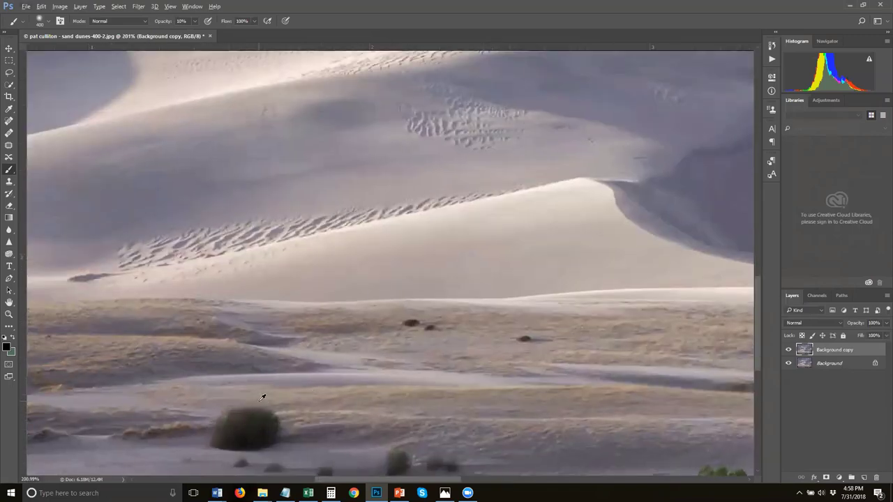
left_click(9, 291)
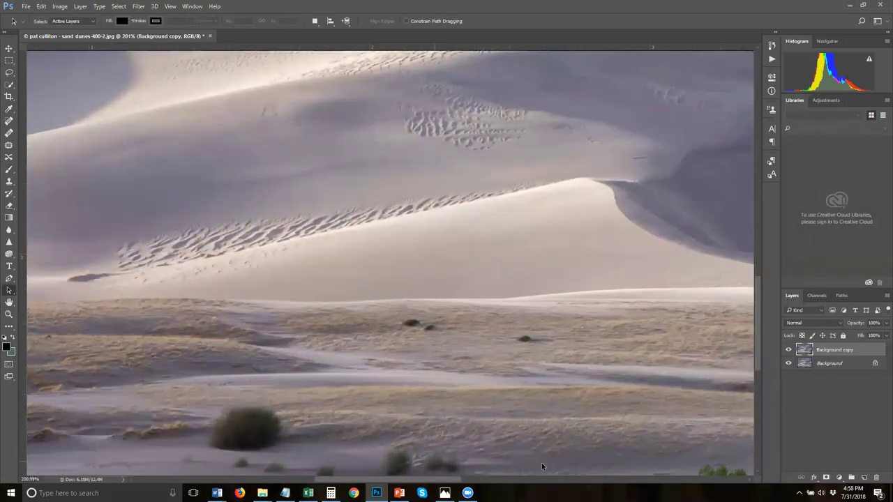
scroll(534, 361, "down", 5)
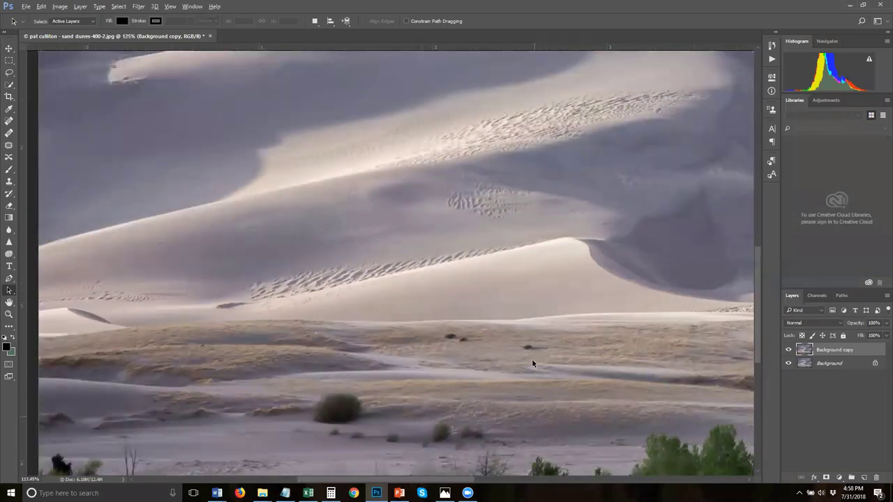
scroll(532, 362, "down", 1)
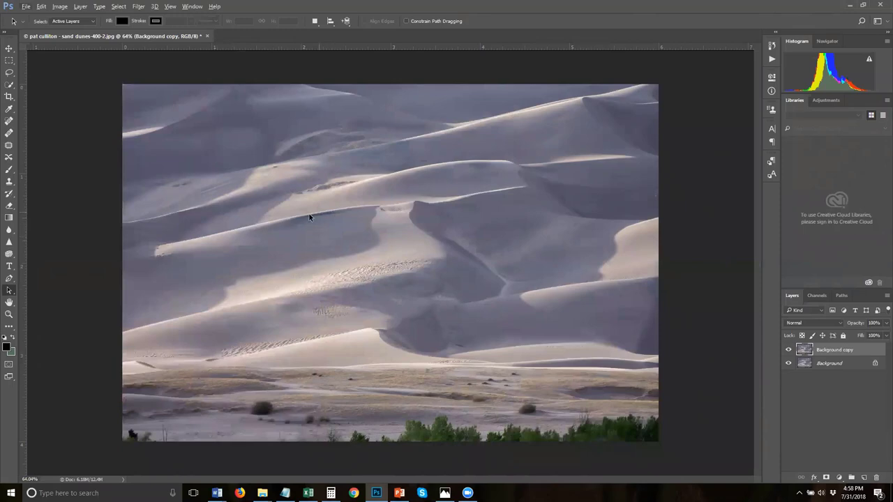
scroll(310, 218, "up", 3)
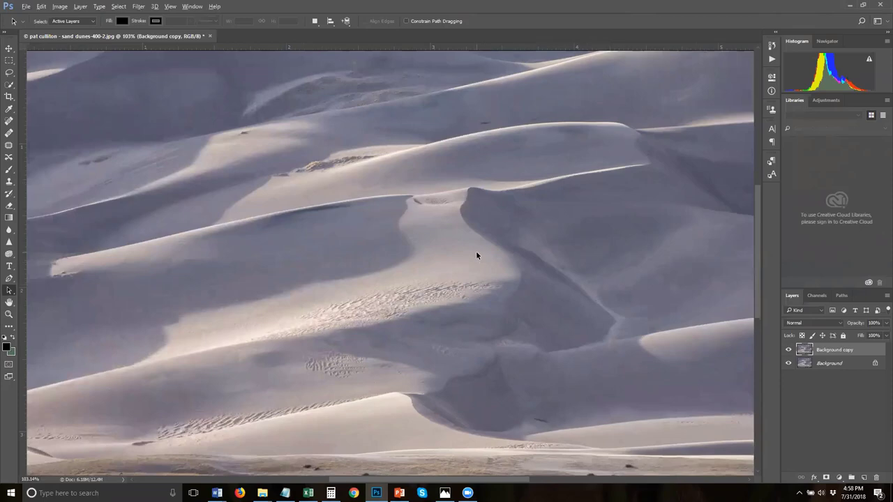
scroll(476, 254, "down", 3)
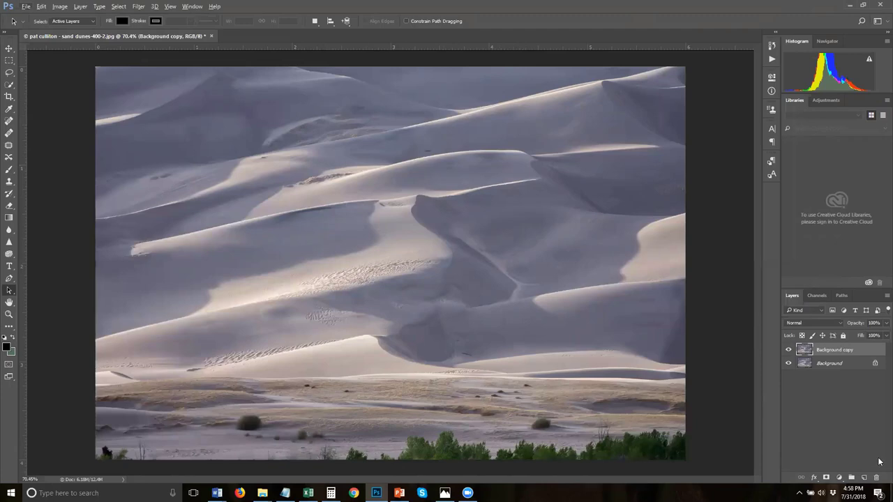
- Add a Brightness/Contrast adjustment layer with Contrast at -50, then select Background copy
left_click(843, 477)
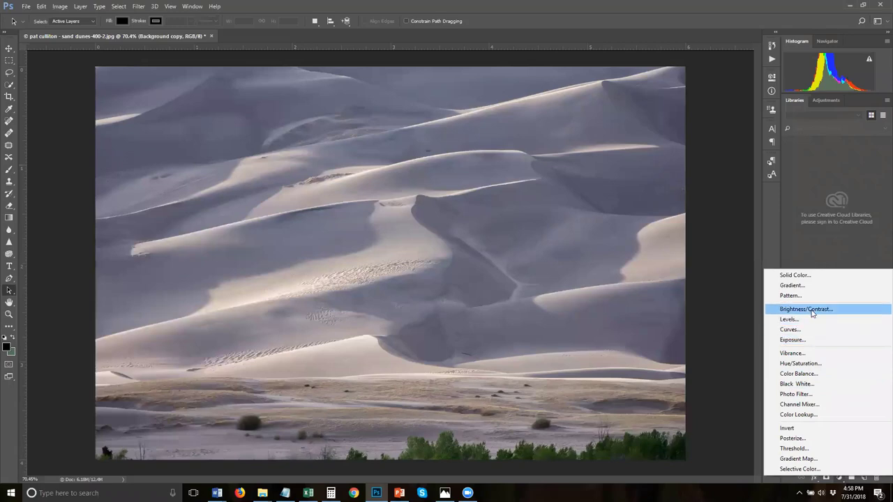
left_click(813, 309)
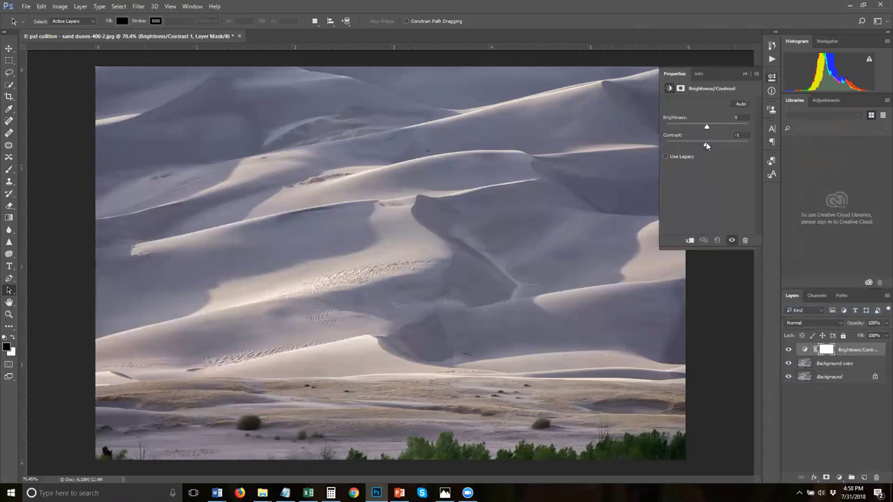
left_click_drag(705, 144, 704, 124)
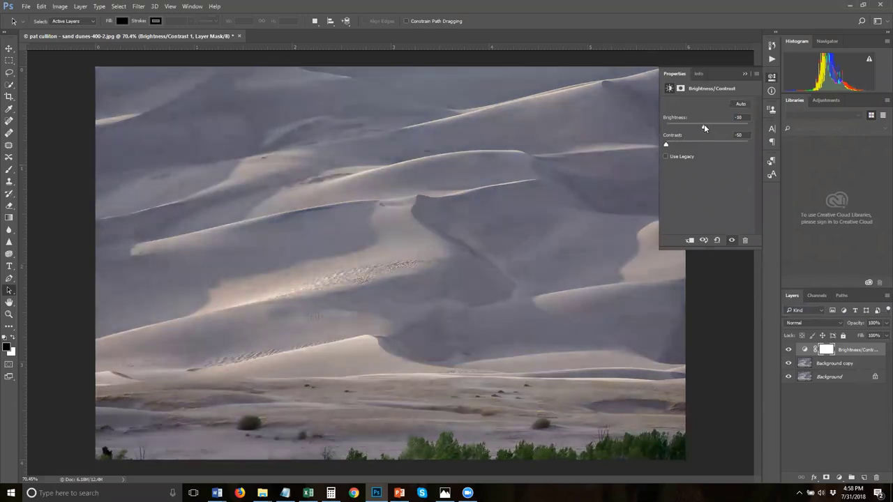
left_click(745, 74)
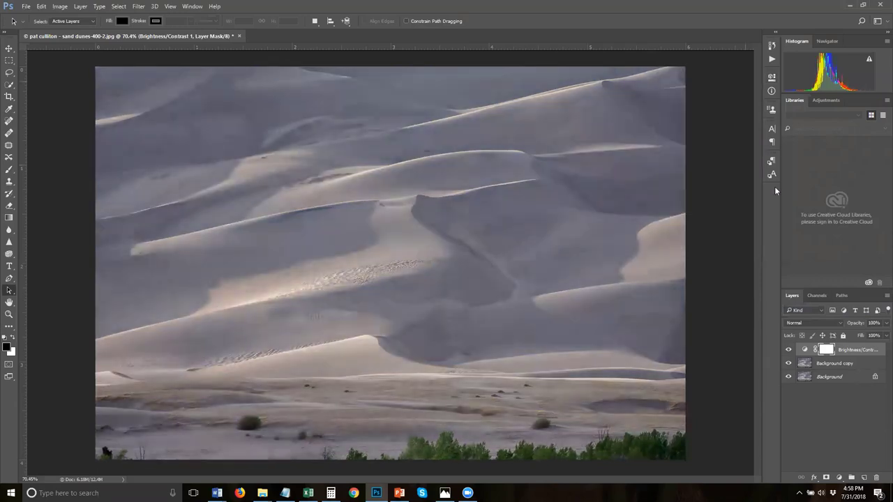
left_click(819, 364)
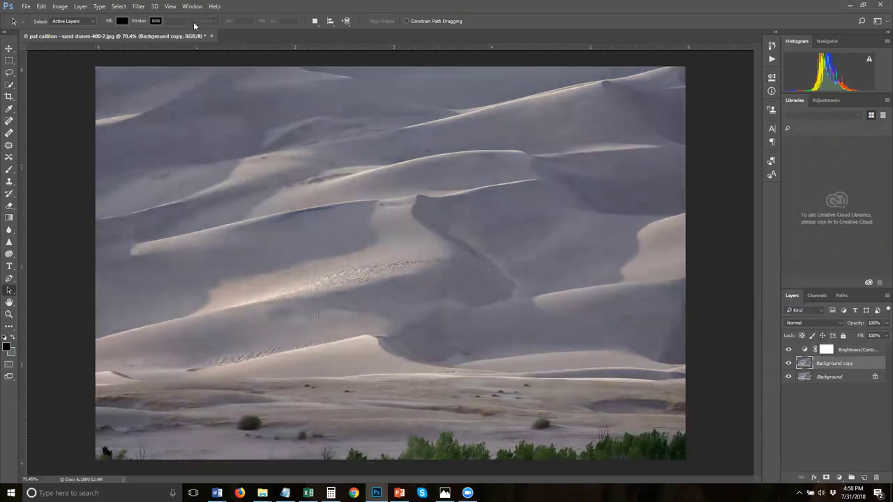
left_click(139, 6)
left_click(162, 60)
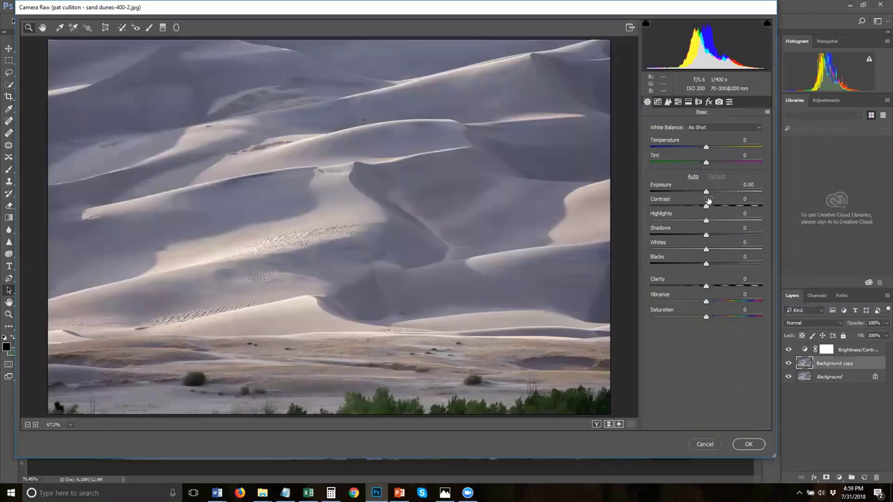
left_click_drag(707, 200, 635, 209)
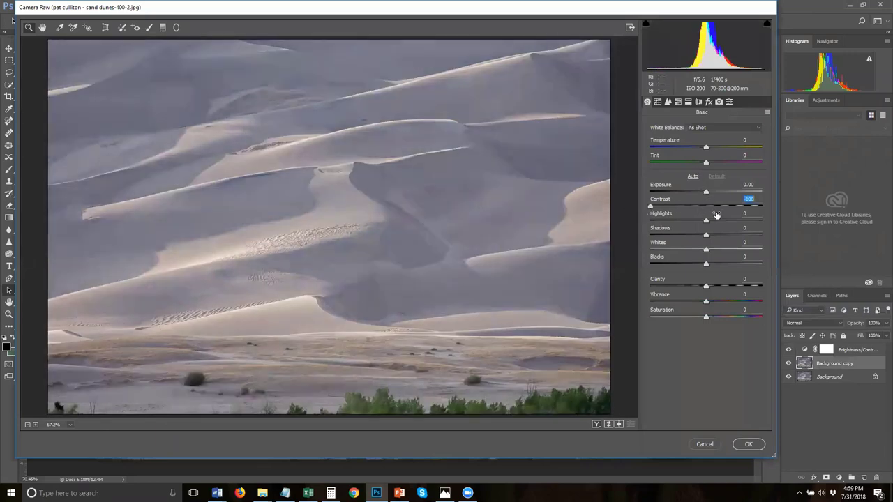
key("Tab")
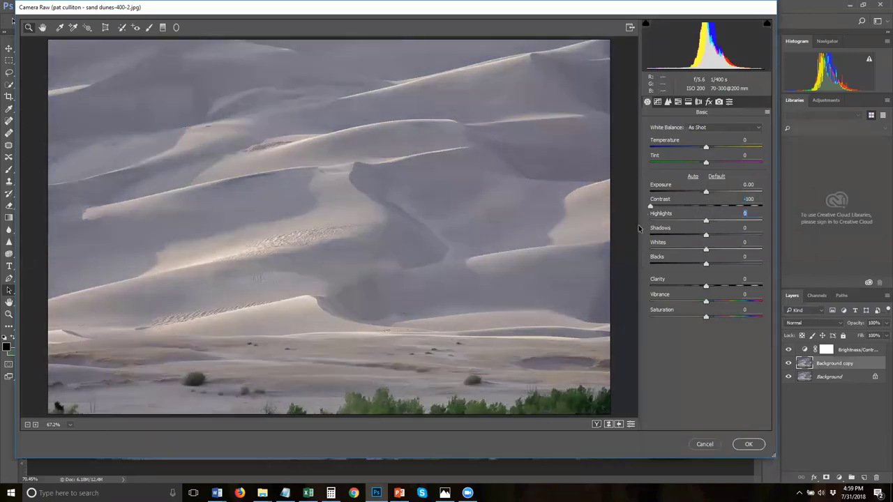
type("-100")
left_click_drag(706, 235, 787, 224)
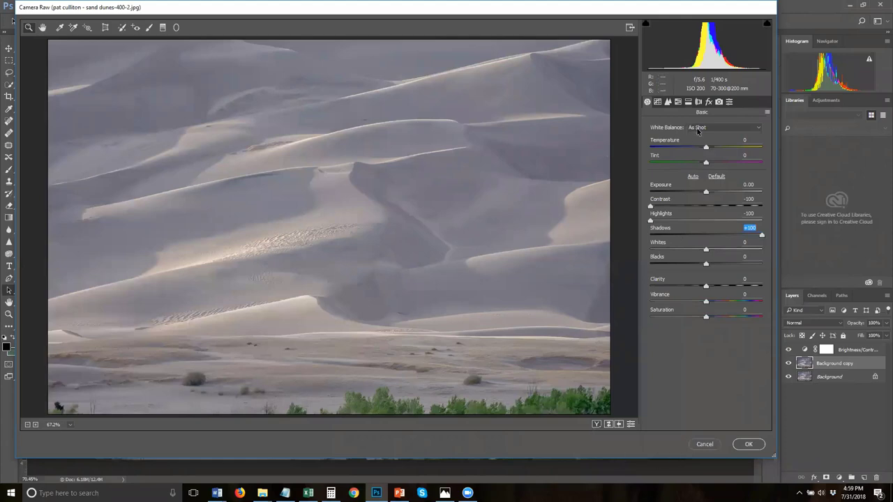
left_click(709, 102)
mouse_move(706, 142)
left_mouse_down()
mouse_move(651, 144)
mouse_move(693, 142)
left_mouse_up()
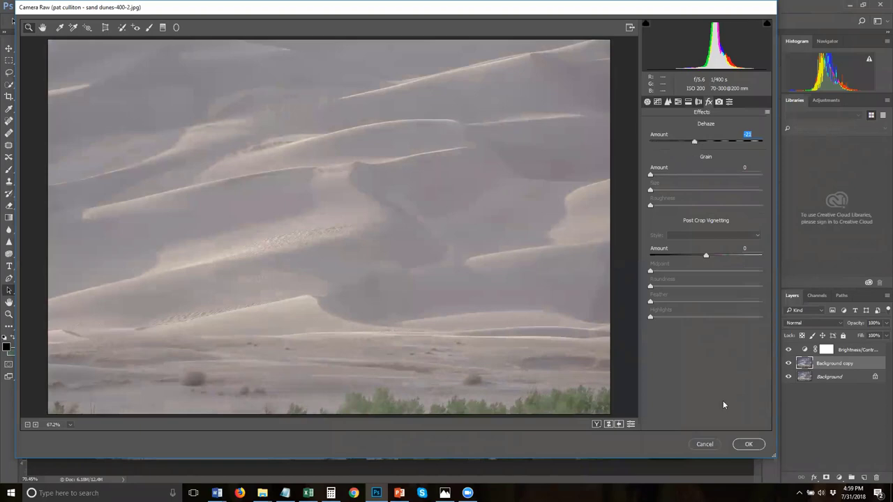
left_click(702, 444)
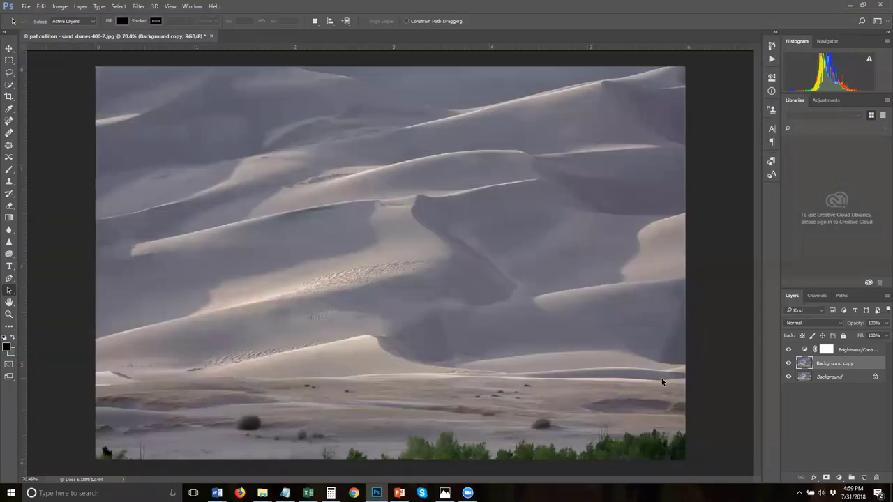
left_click(858, 349)
- Delete the Brightness/Contrast adjustment layer
key("Delete")
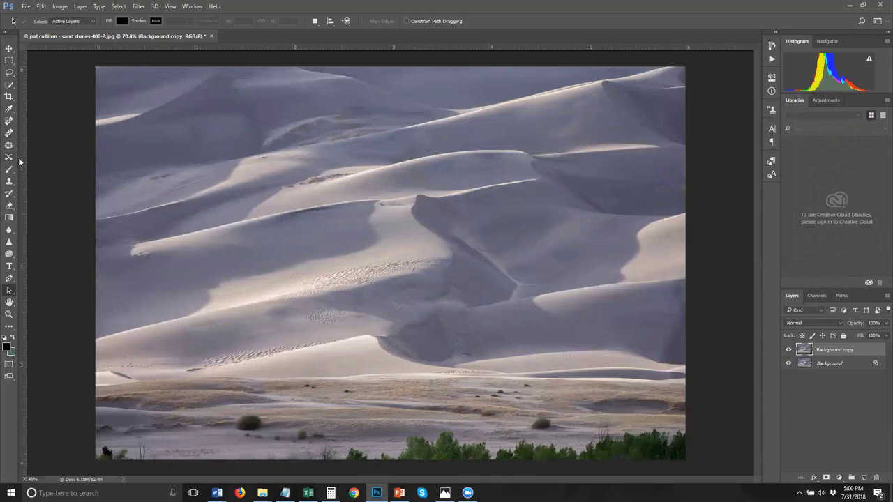
key("c")
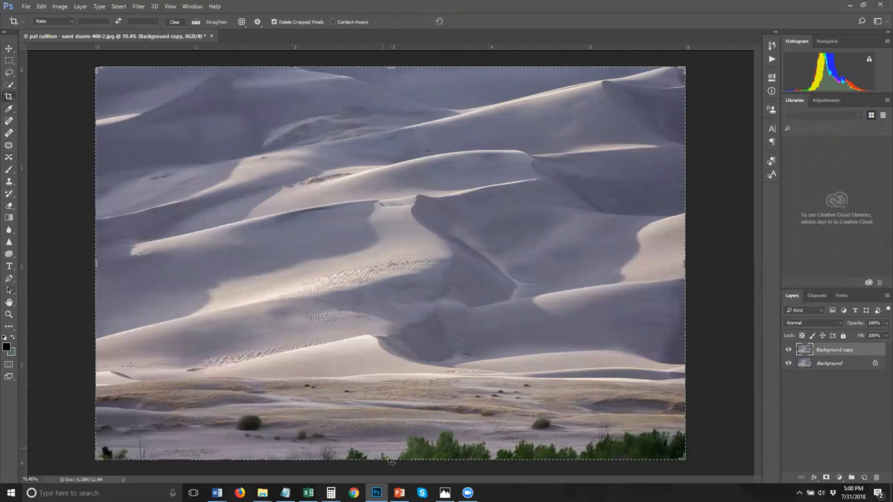
left_click_drag(389, 459, 390, 447)
key("Return")
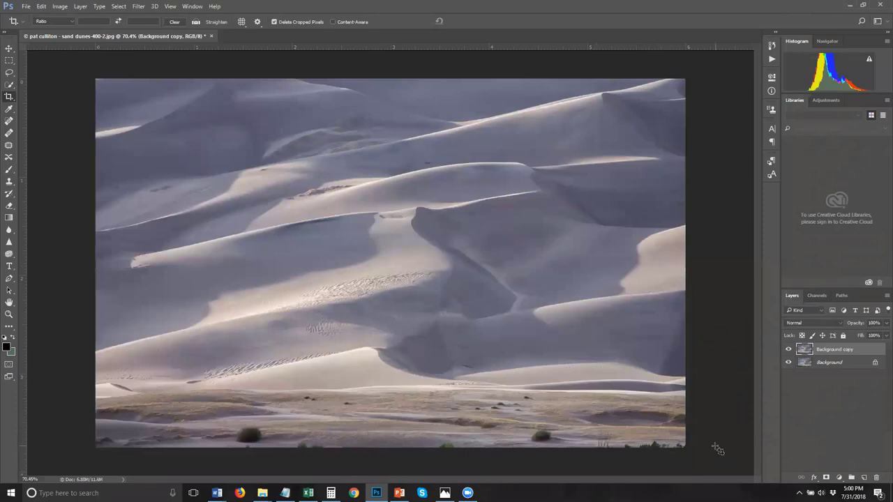
key("ctrl+z")
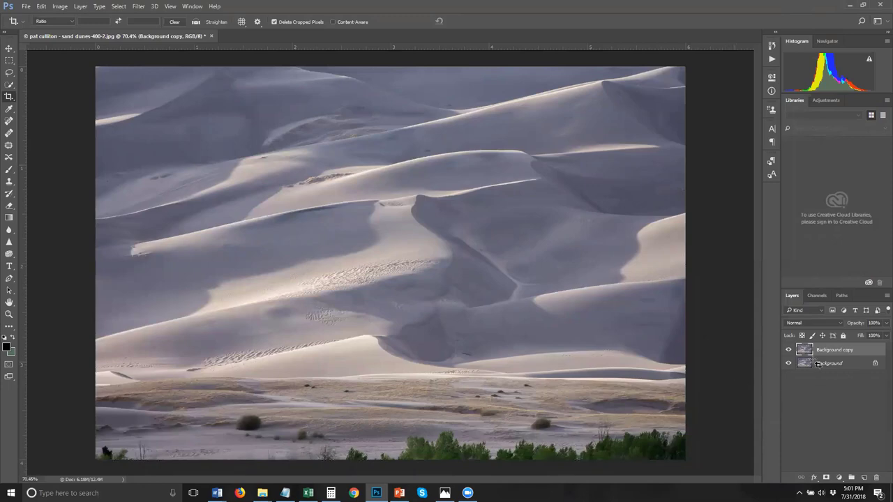
- Launch Silver Efex Pro 2 from Filter > Nik Collection on the dunes photo
left_click(139, 8)
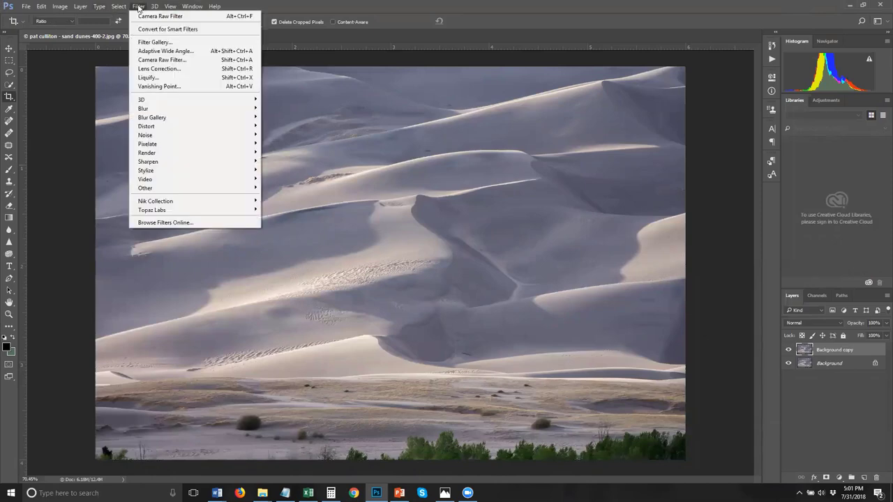
mouse_move(166, 201)
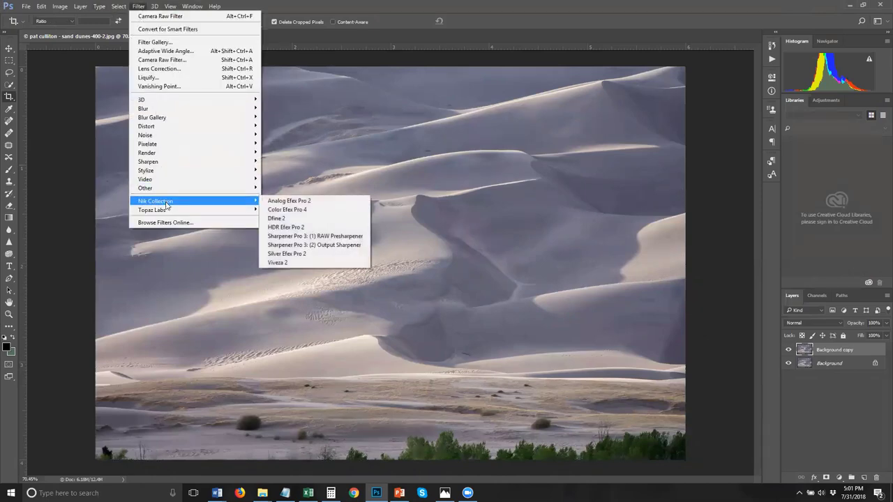
left_click(298, 254)
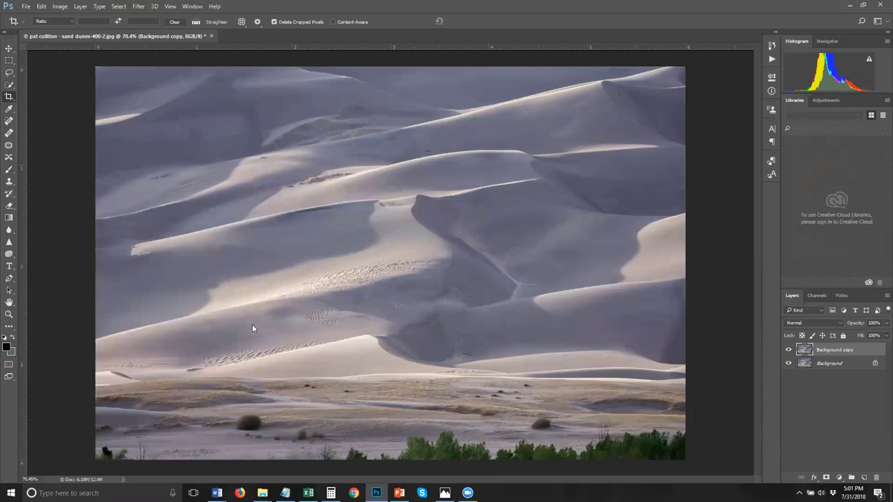
key("ctrl+alt+f")
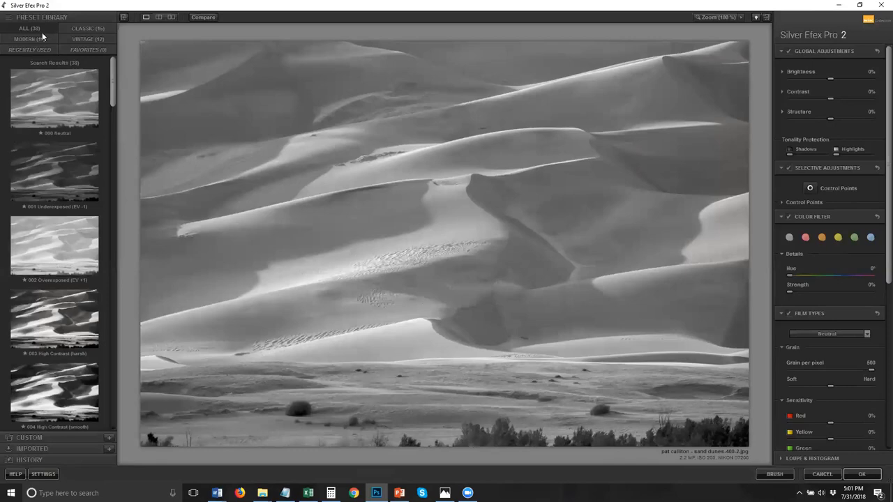
- Preview the presets from 000 Neutral through High Contrast, High Key, Low Key, Push Process and Grad ND
left_click(50, 101)
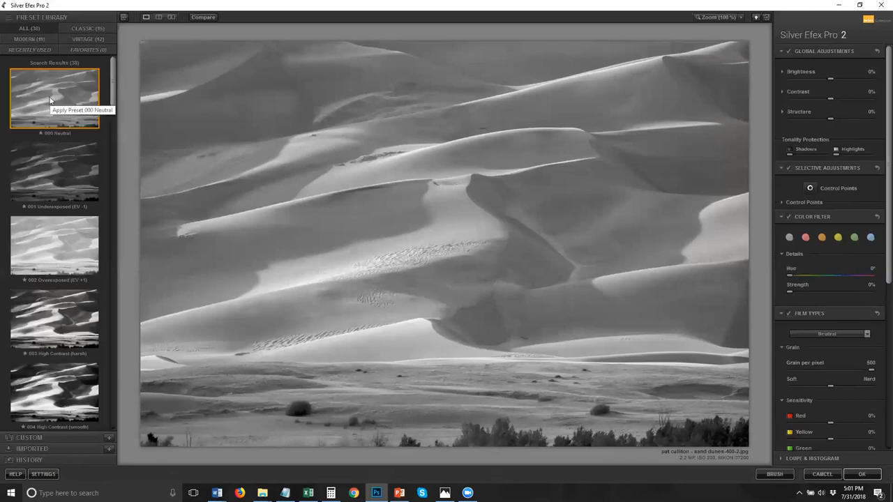
key("Down")
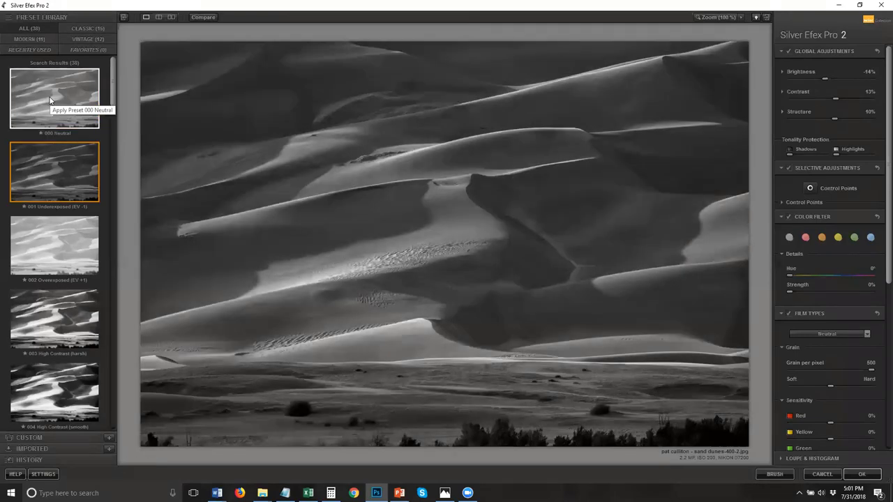
key("Down")
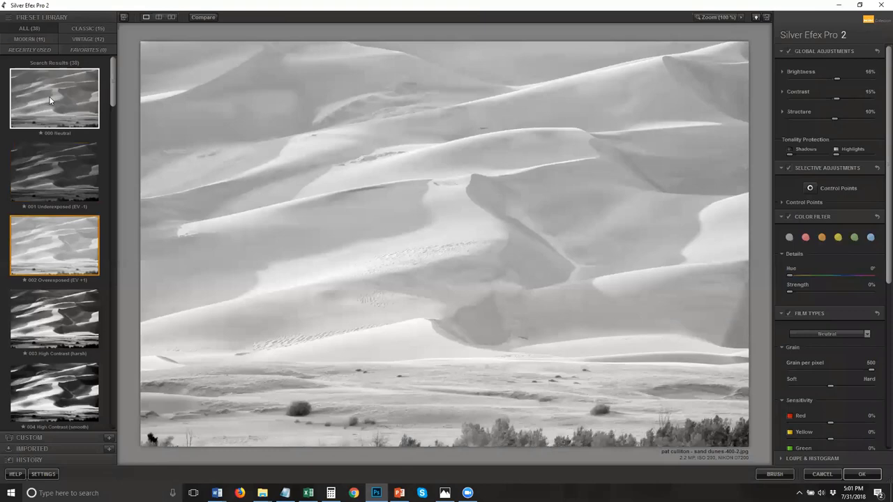
key("Down")
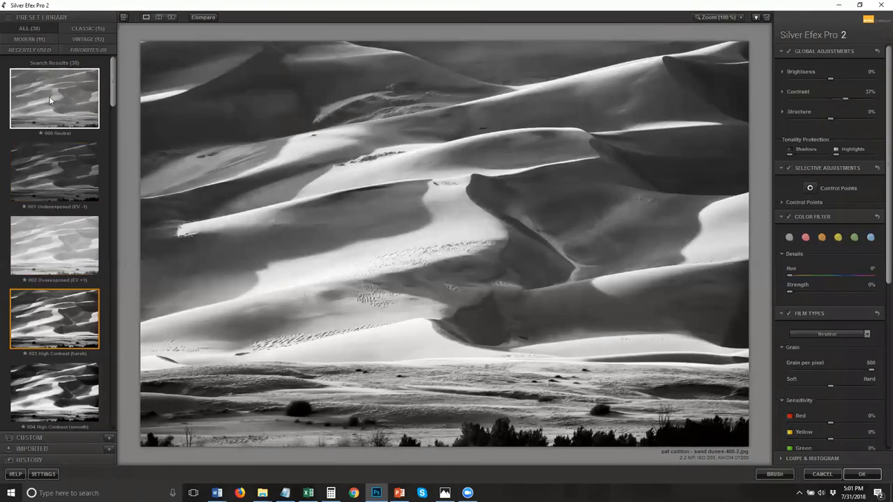
key("Down")
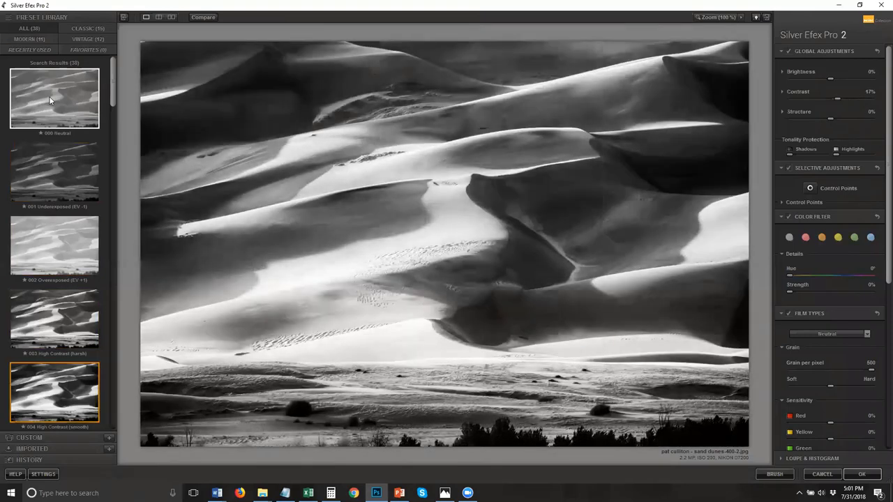
key("Down")
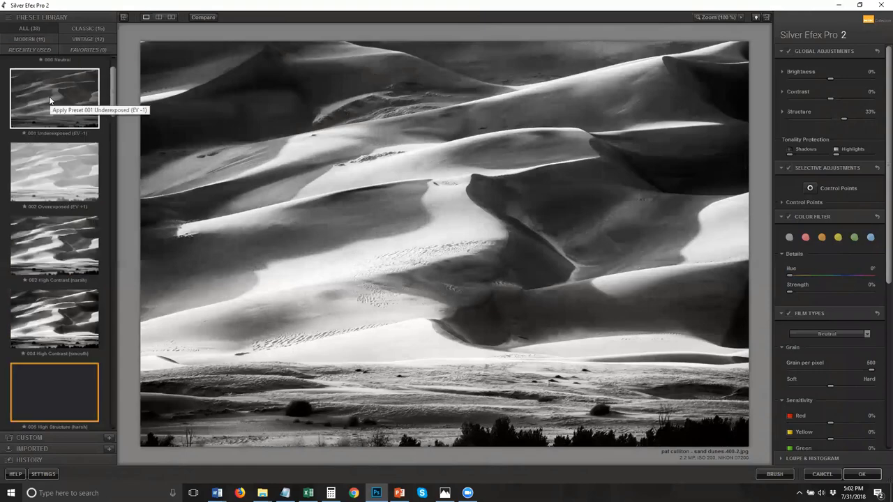
key("Down")
key("Down")
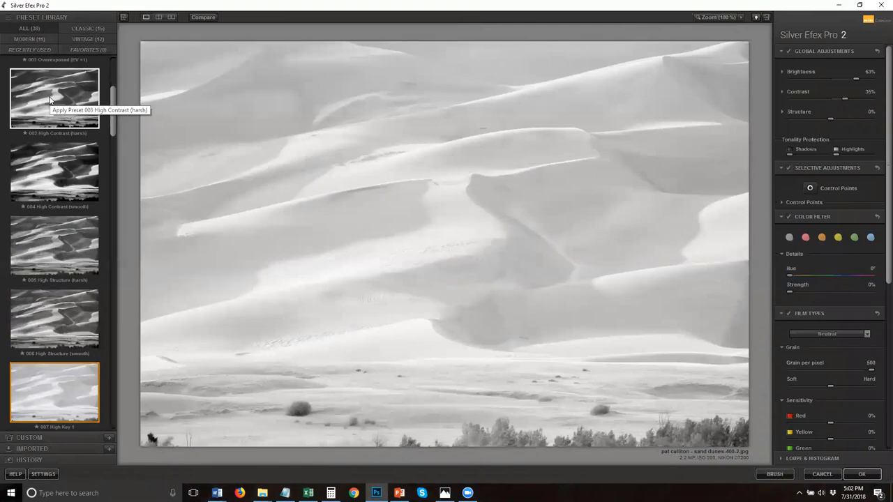
key("Down")
key("Down")
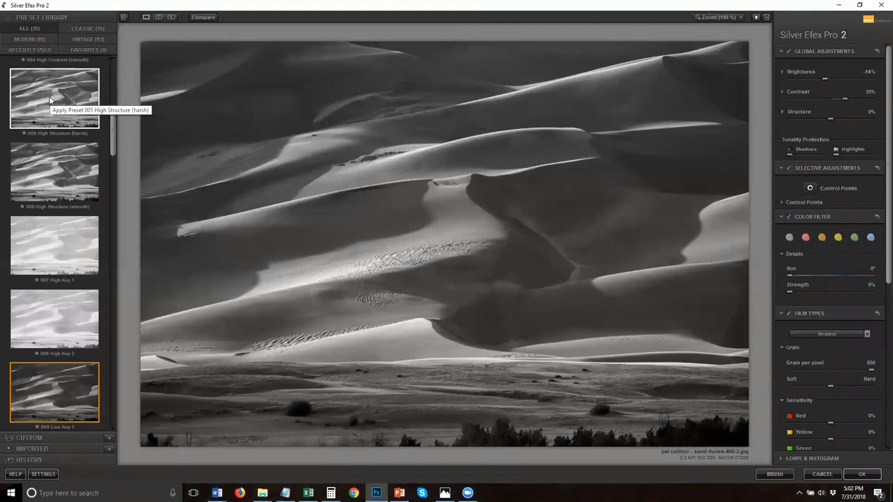
key("Down")
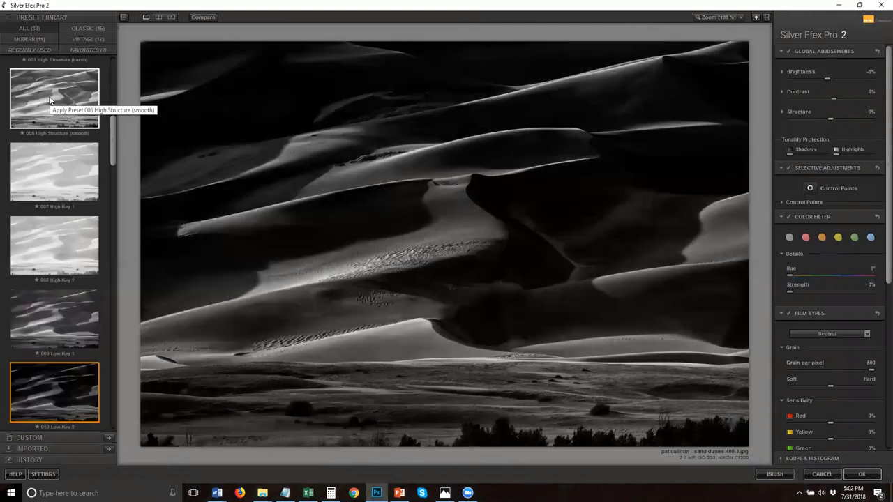
key("Down")
key("Down")
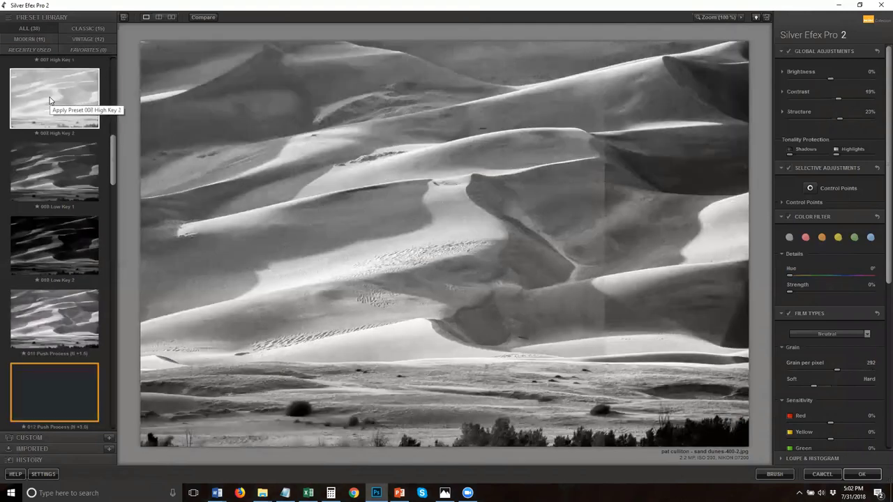
key("Down")
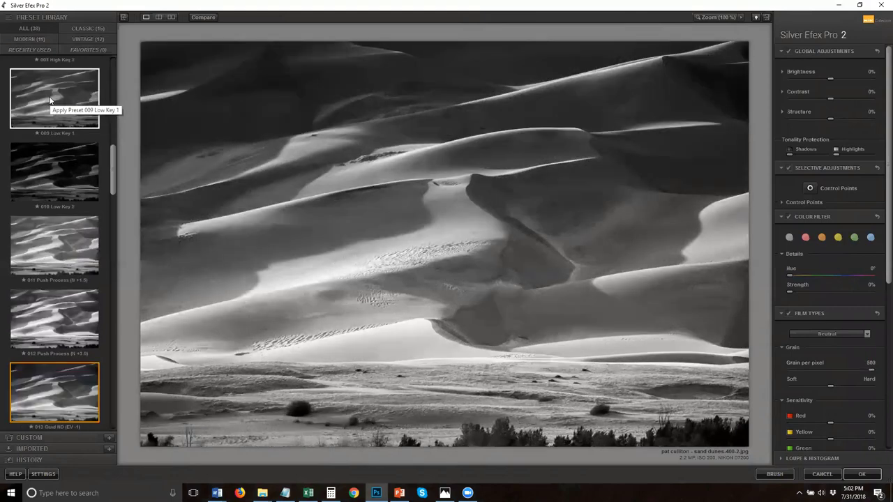
- Preview the remaining presets from Full Dynamic through Fine Art, Wet Rocks, Silhouette and Soft Sepia
key("Down")
key("Down")
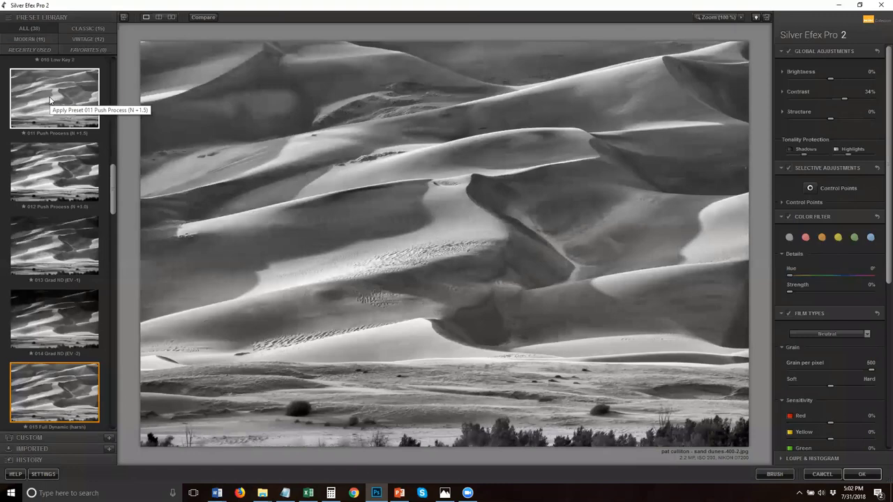
key("Down")
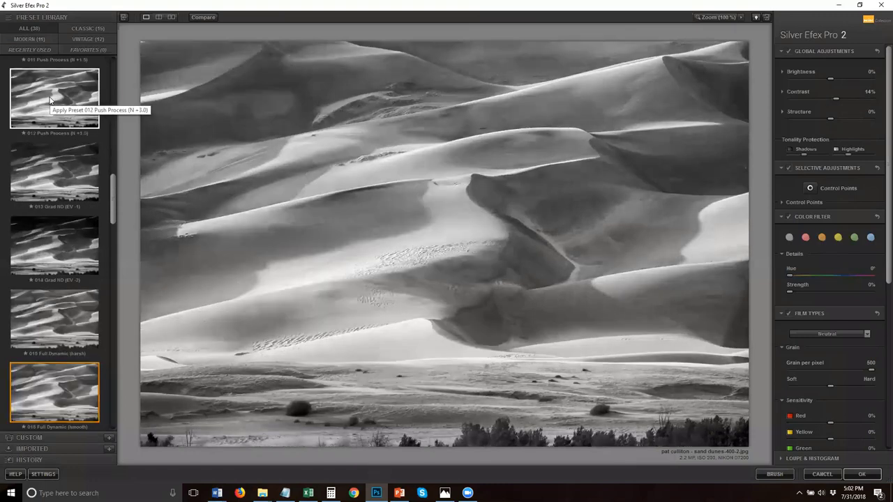
key("Down")
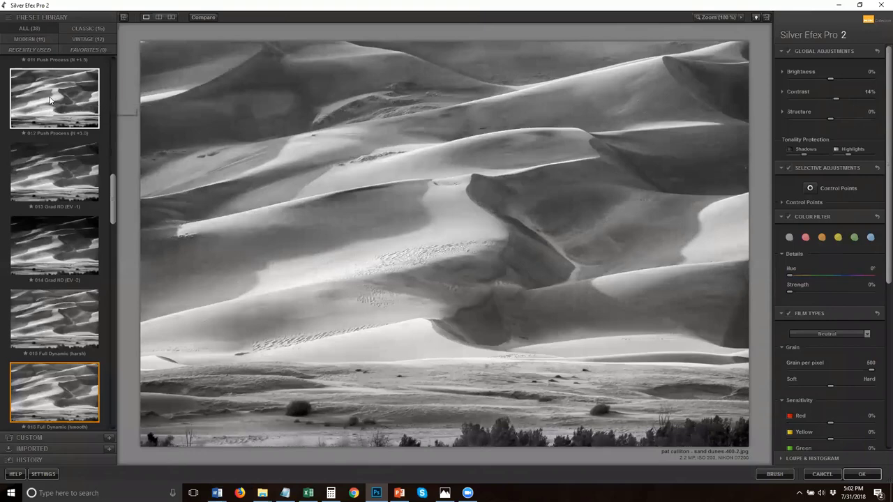
key("Down")
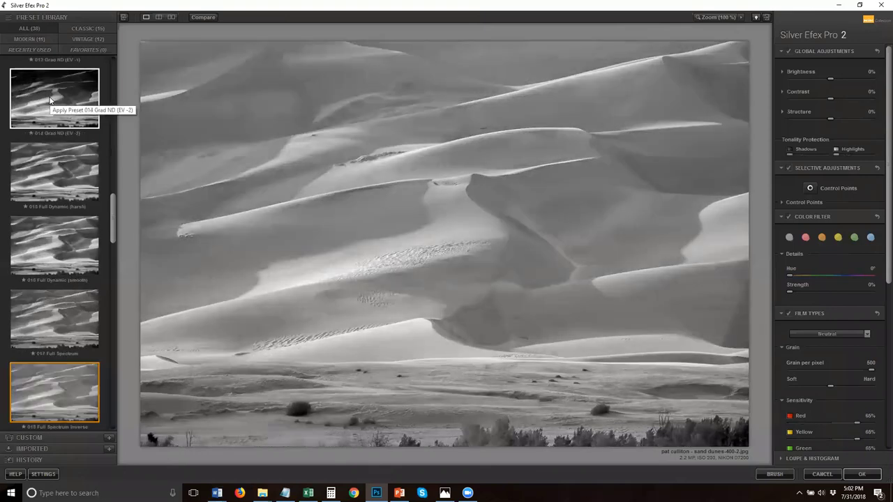
key("Down")
key("Down")
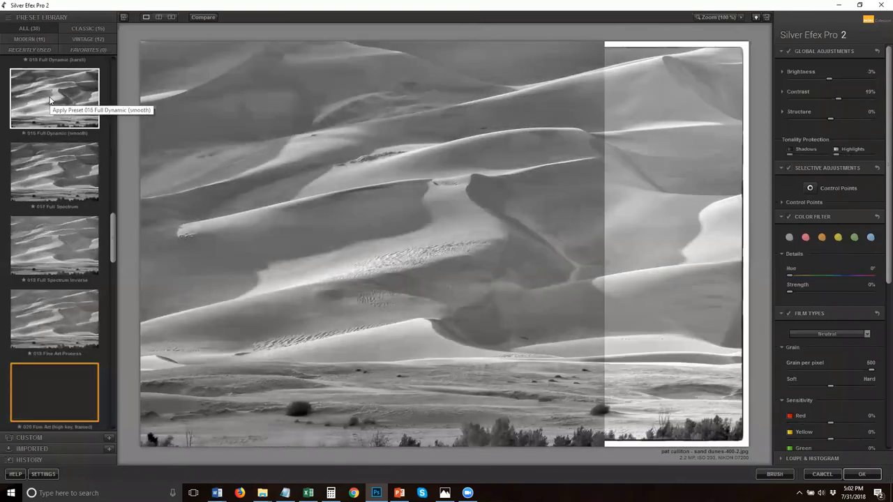
key("Down")
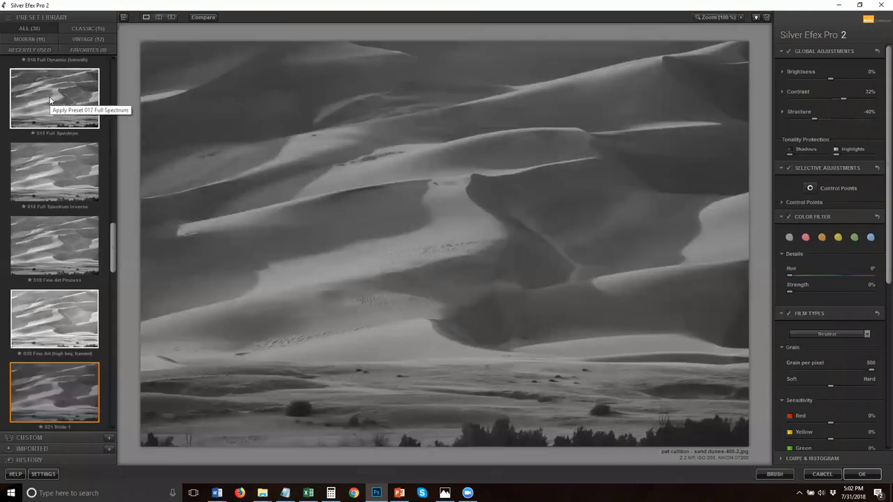
key("Down")
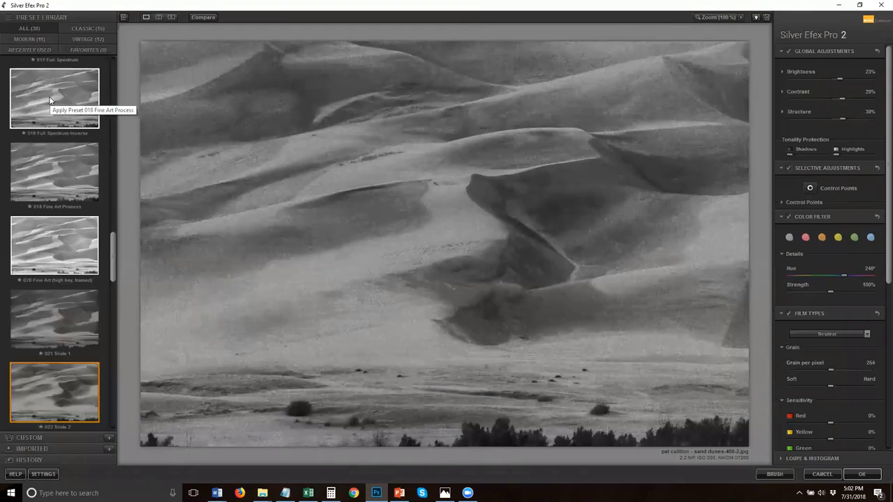
key("Down")
key("Down")
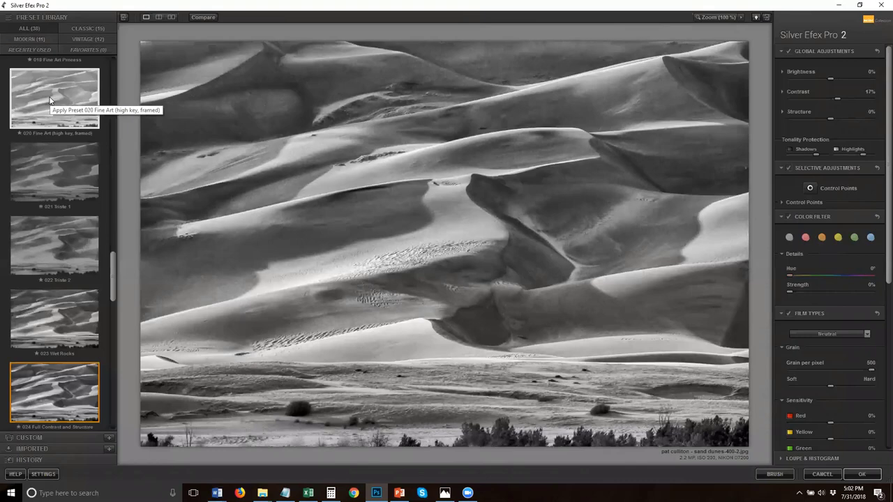
key("Down")
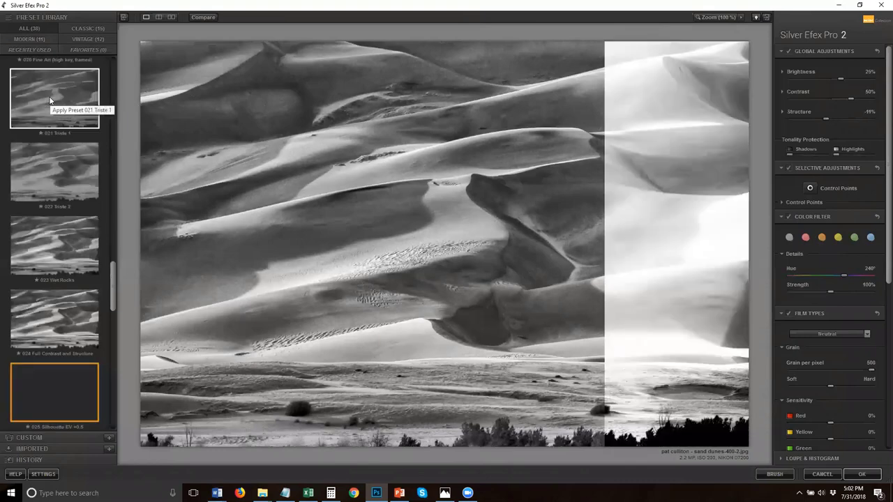
key("Down")
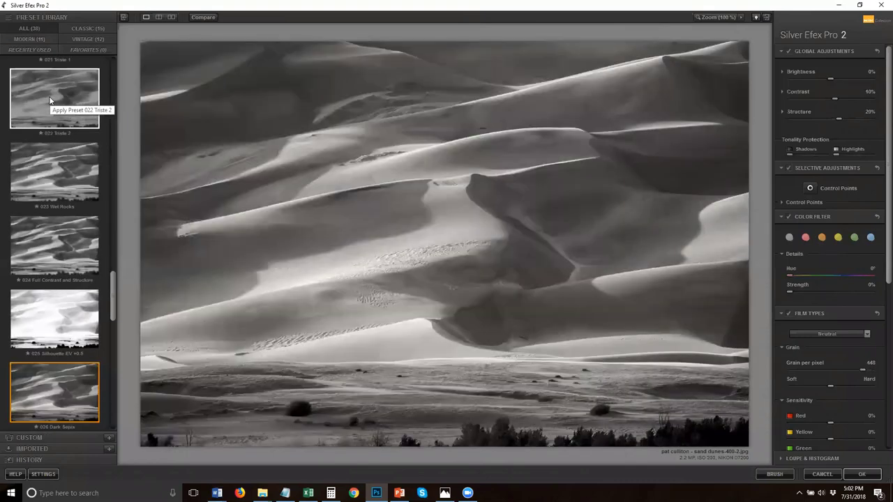
key("Down")
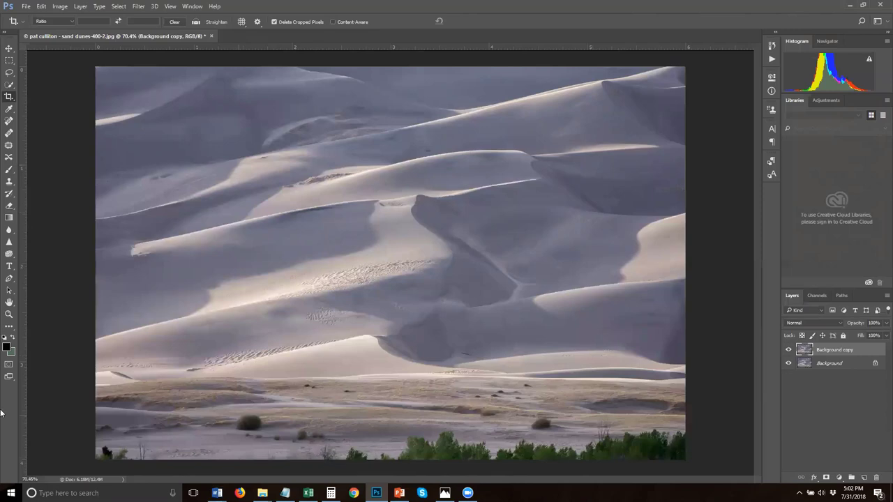
- Sample the dune shadow colour in the foreground Color Picker, then dismiss it unchanged
left_click(7, 347)
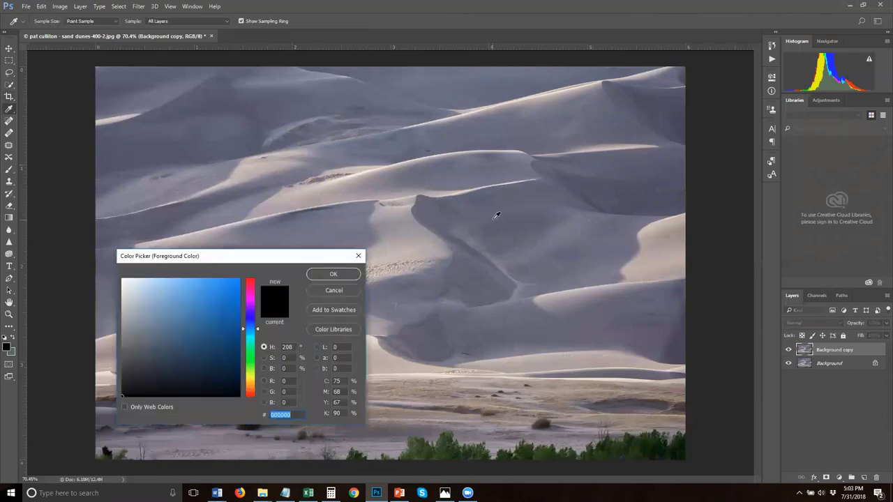
left_click(494, 210)
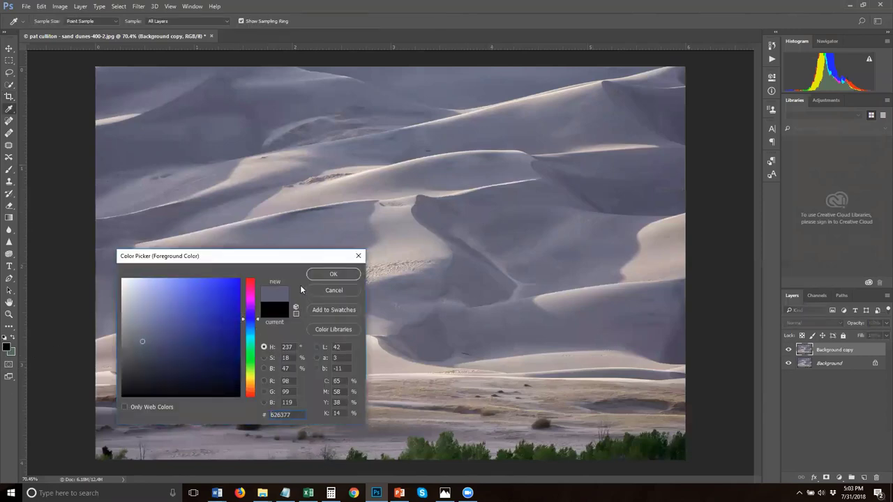
left_click_drag(293, 256, 384, 153)
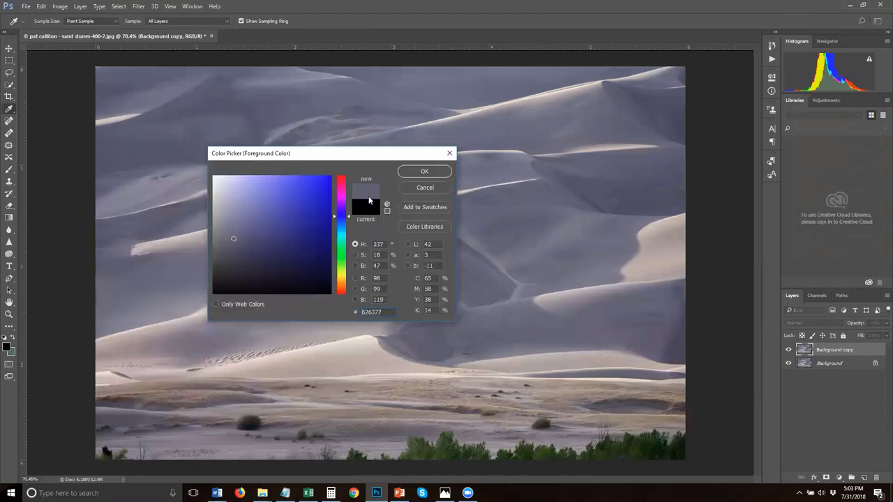
key("c")
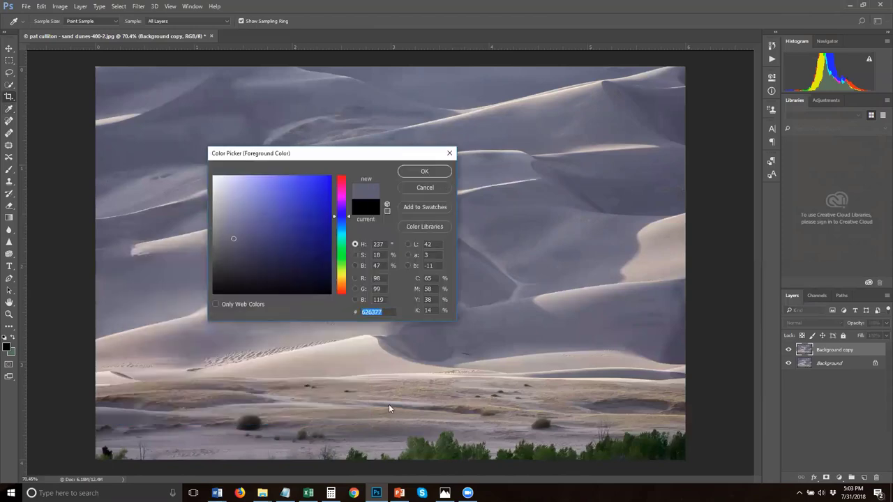
key("Return")
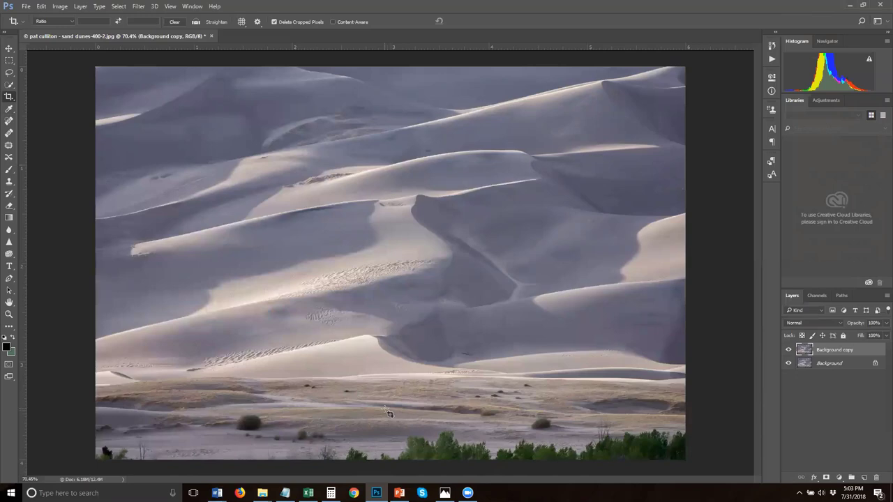
- Close the sand dunes document, discarding its changes
left_click(211, 36)
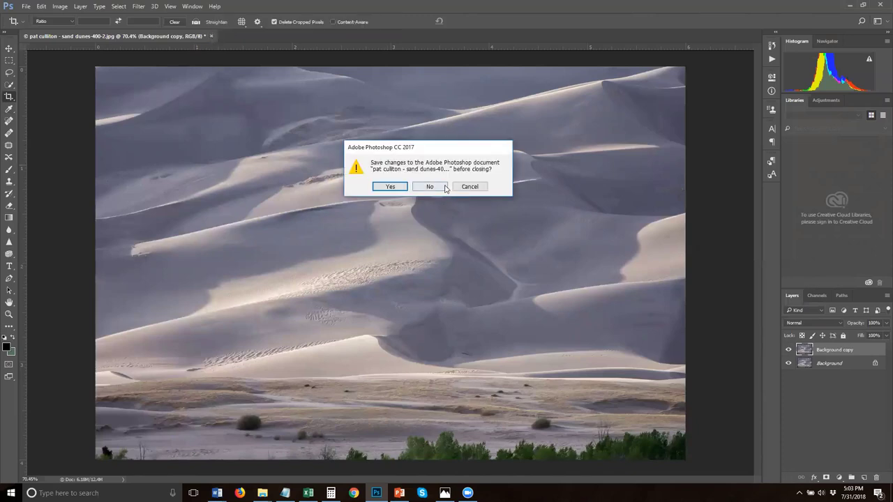
left_click(442, 187)
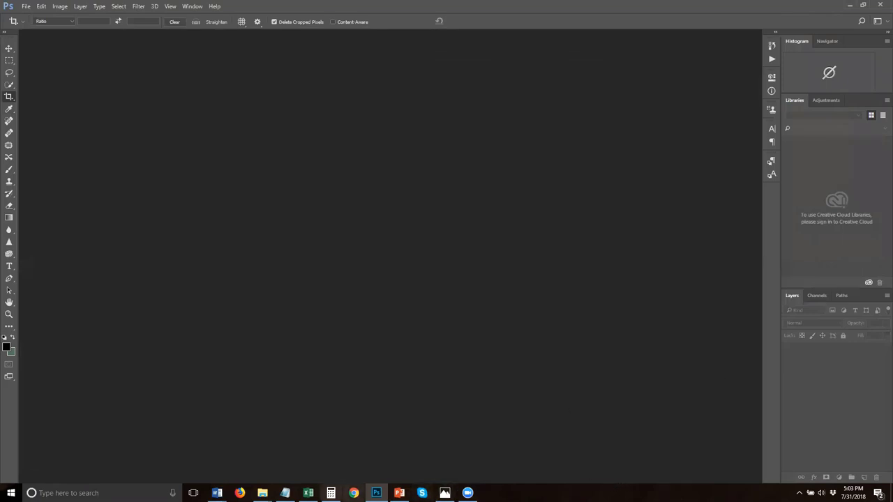
mouse_move(262, 493)
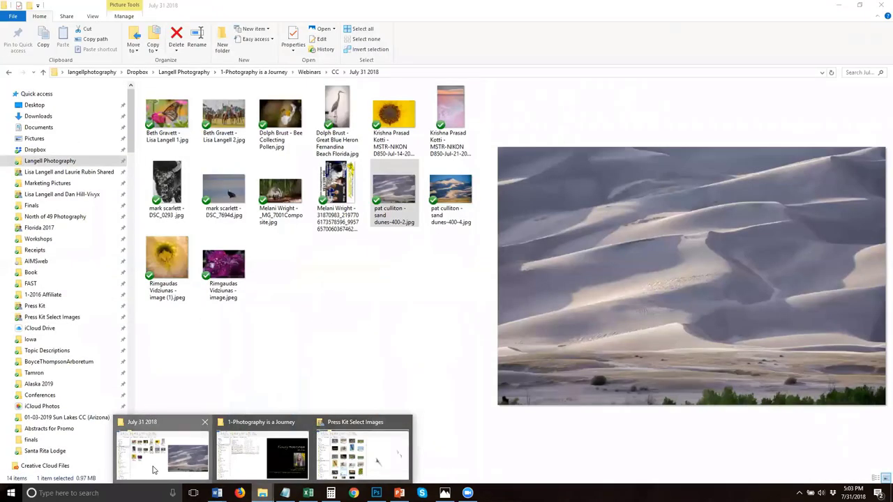
- Drag sand dunes-400-4.jpg from the July 31 2018 folder into Photoshop
left_click(153, 469)
left_click(449, 190)
left_click_drag(448, 189, 373, 348)
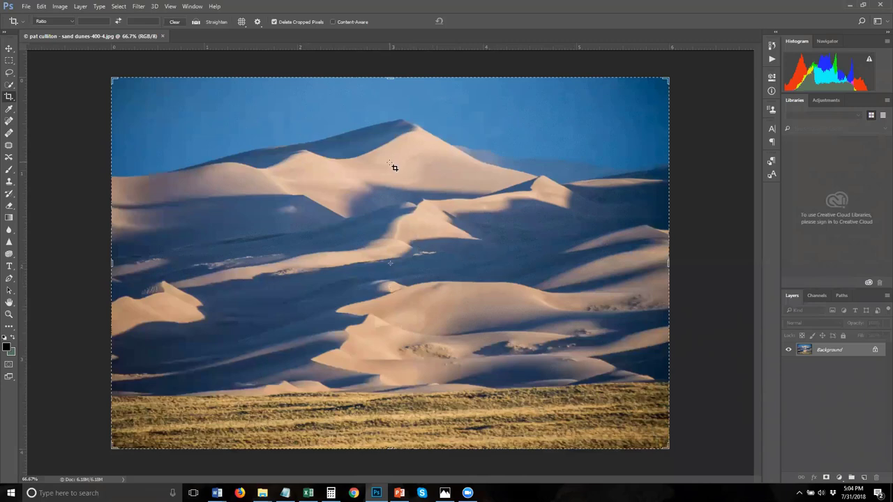
- Duplicate the Background layer and open the Camera Raw Filter on the copy
scroll(394, 167, "up", 3)
scroll(393, 167, "down", 2)
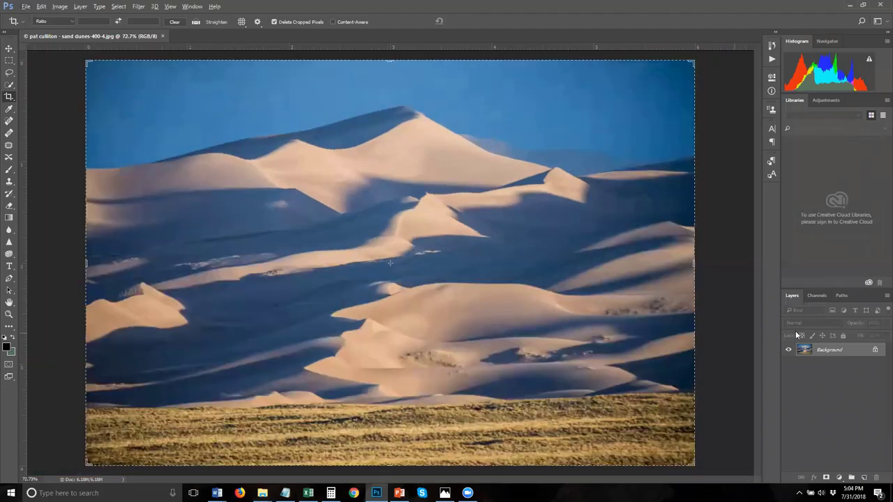
left_click_drag(853, 350, 864, 478)
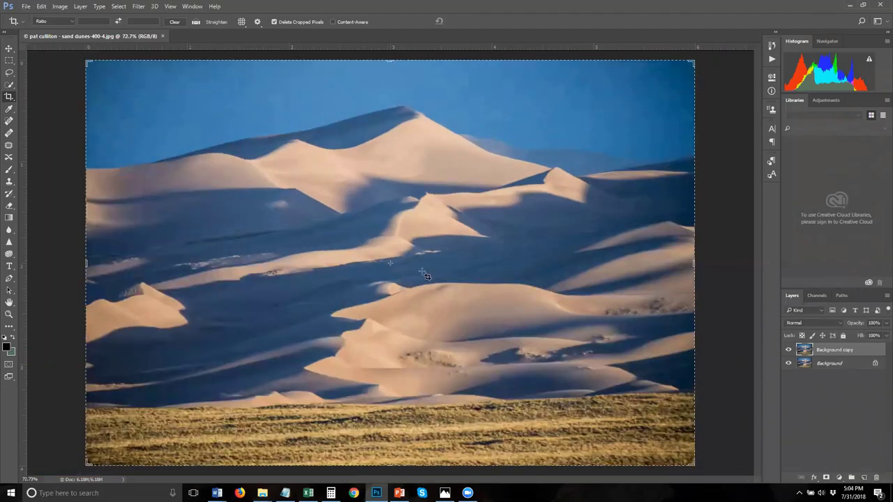
left_click(137, 9)
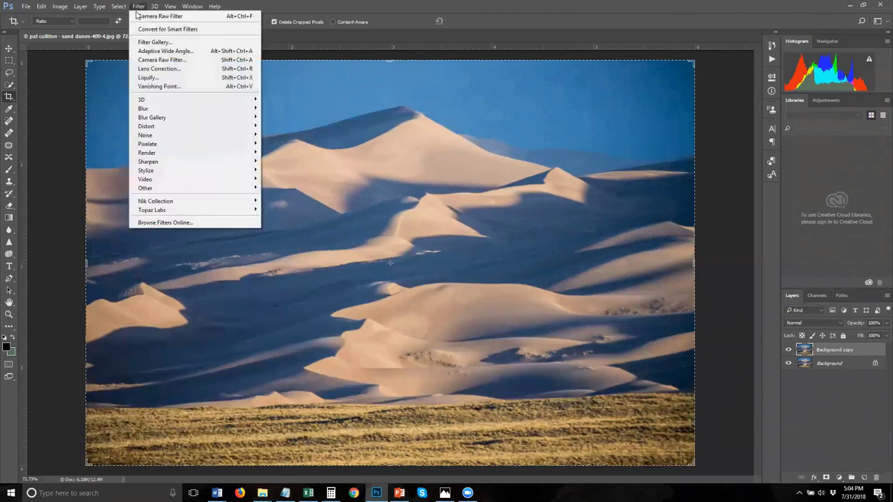
key("Escape")
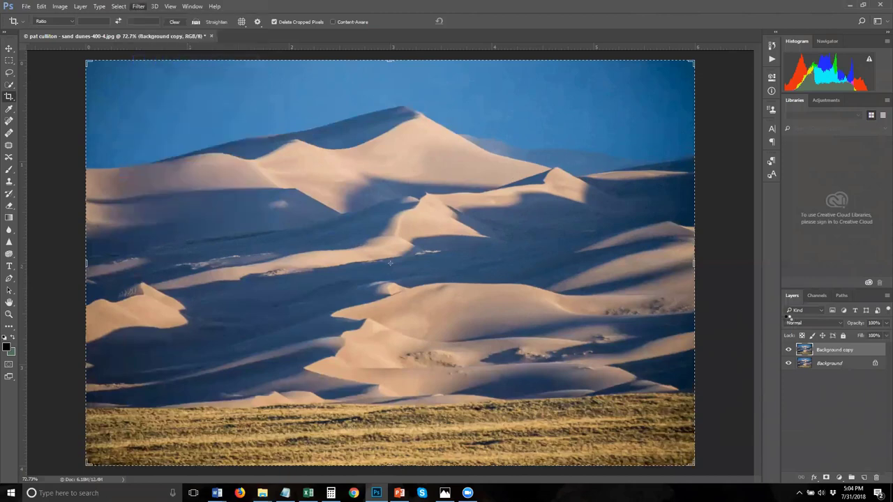
key("ctrl+shift+a")
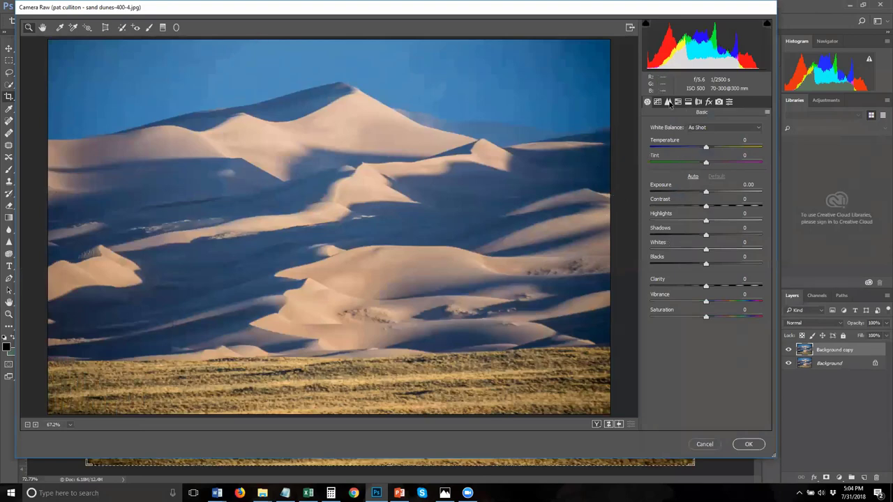
- Browse the Camera Raw panel tabs, then set Detail tab Luminance noise reduction to 31
left_click(668, 103)
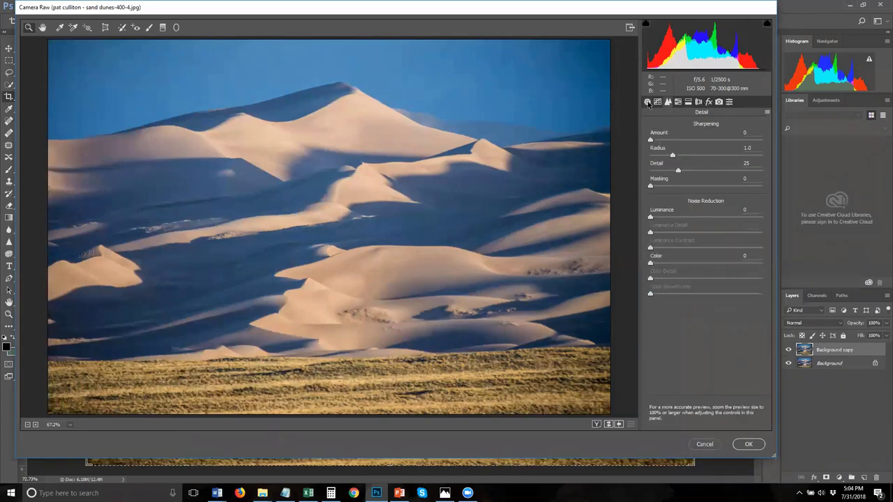
left_click(658, 102)
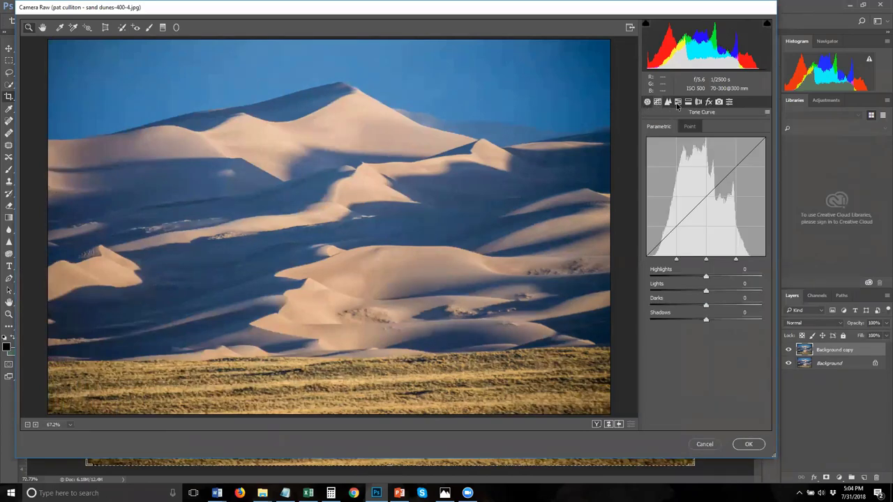
left_click(679, 102)
left_click(688, 102)
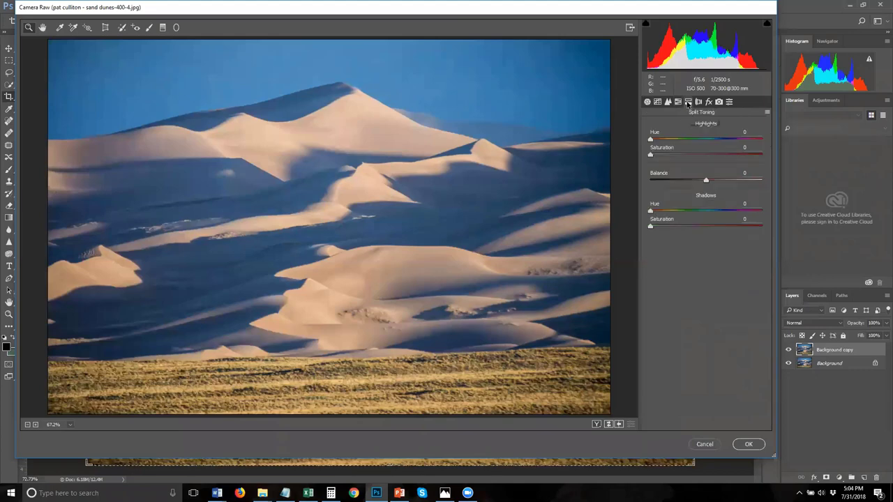
left_click(698, 102)
left_click(716, 103)
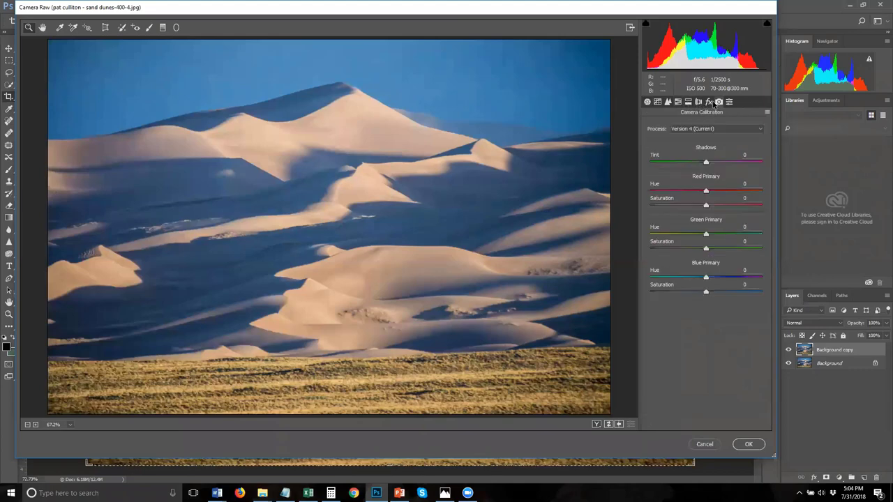
left_click(647, 103)
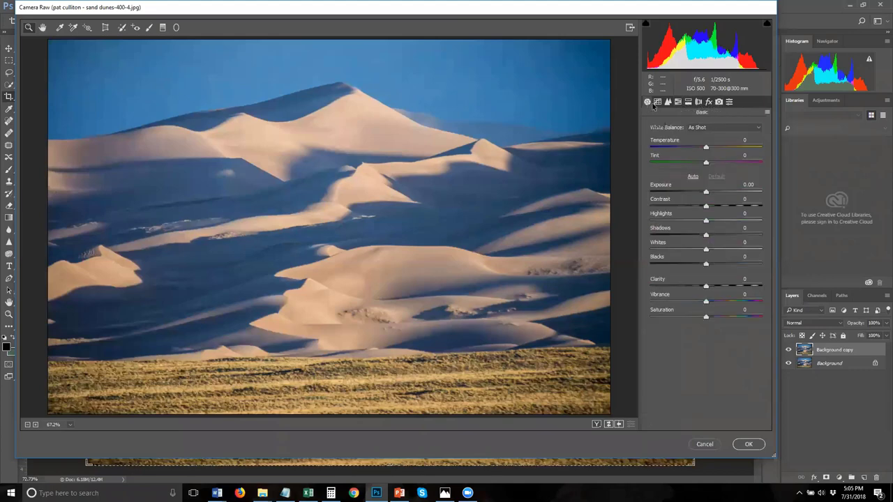
left_click(657, 103)
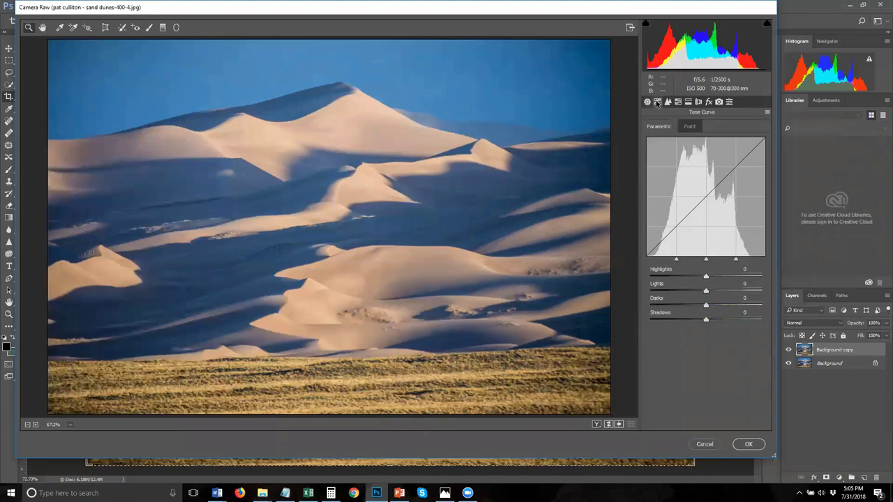
left_click(669, 103)
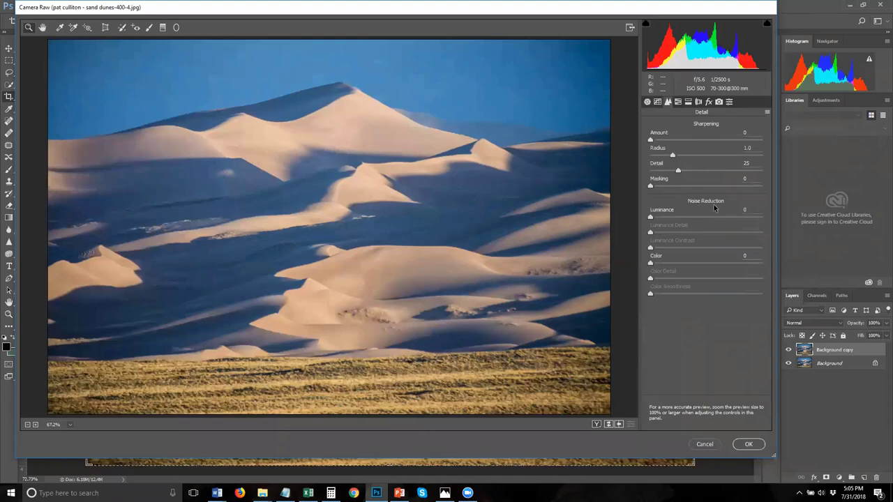
left_click_drag(651, 221, 684, 218)
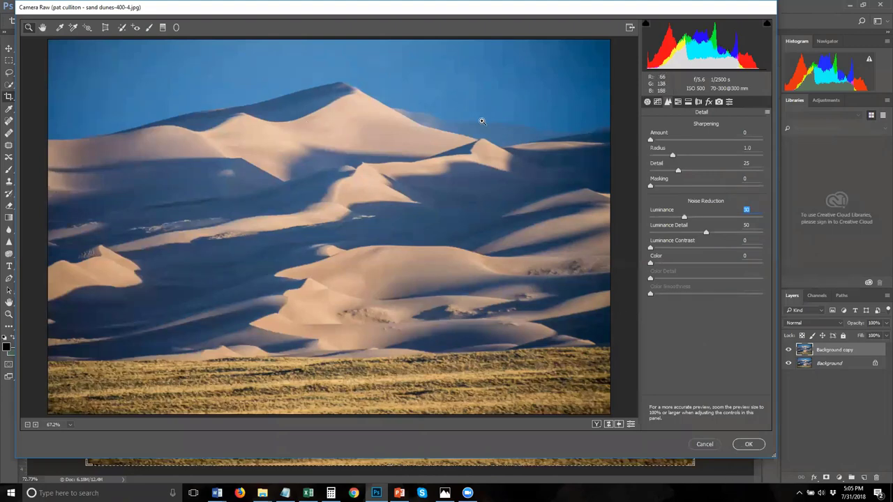
- Apply the Camera Raw adjustments, then close the dunes document without saving
left_click(738, 445)
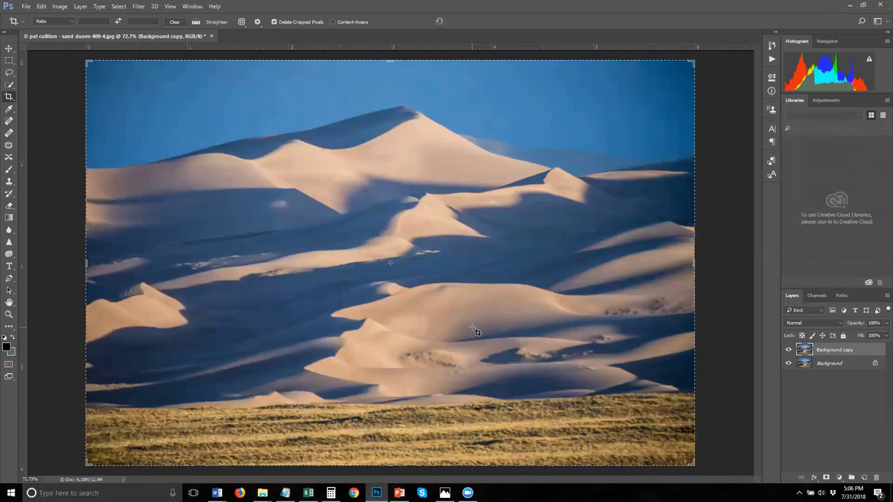
scroll(432, 270, "down", 2)
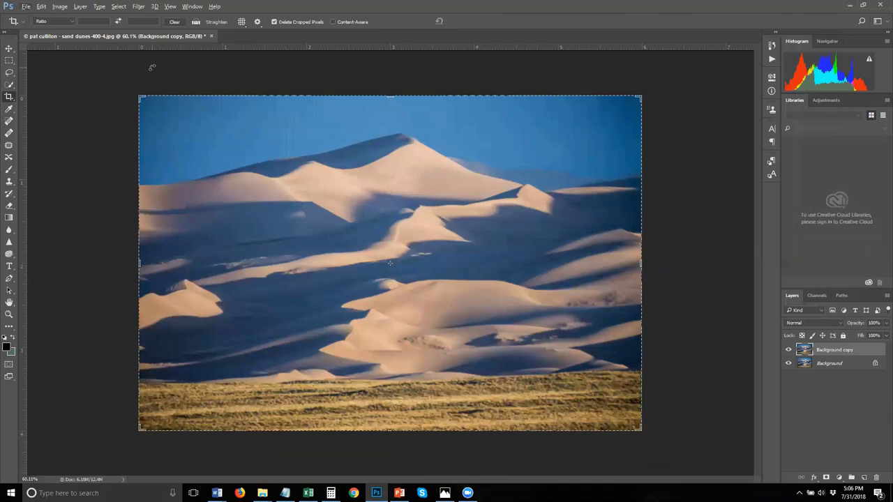
left_click(210, 36)
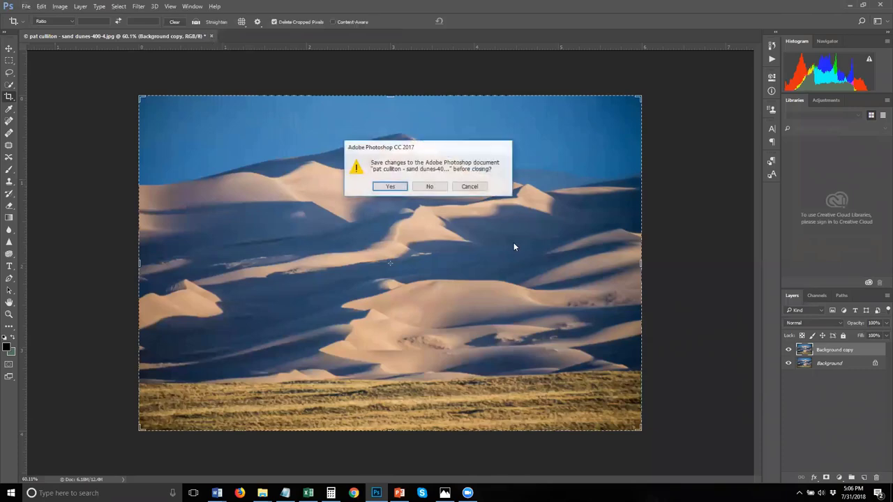
left_click(432, 187)
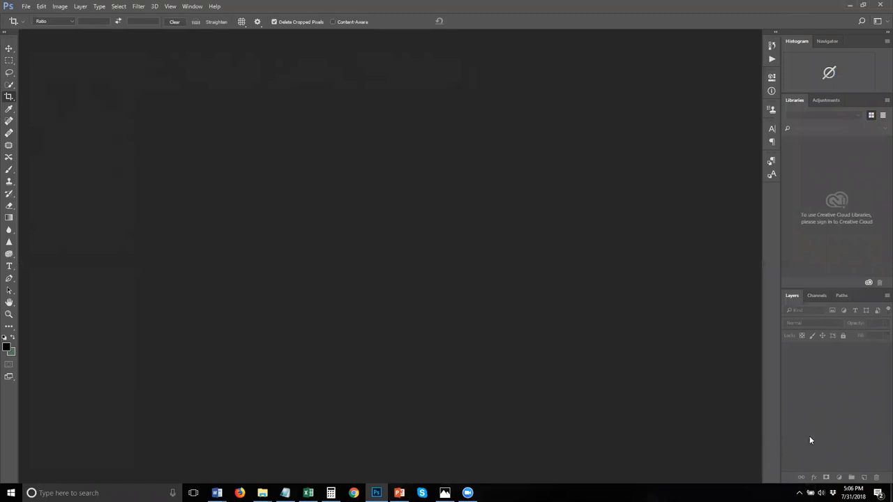
left_click(262, 492)
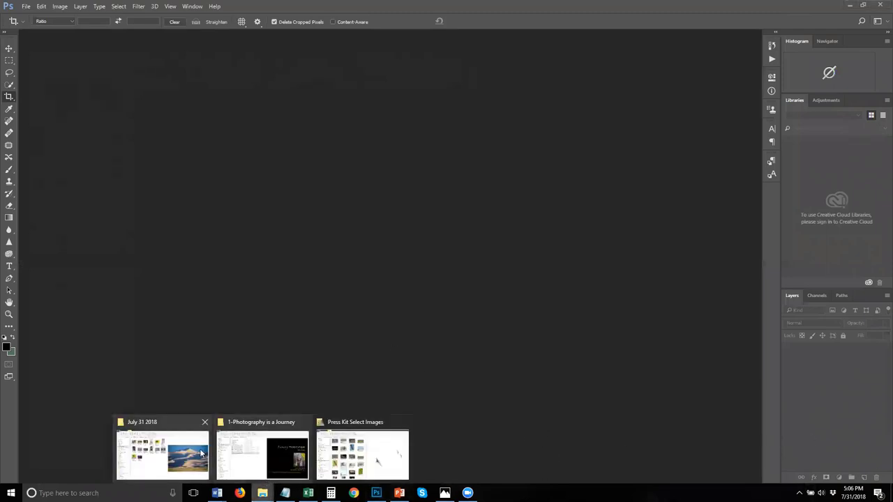
left_click_drag(379, 190, 355, 240)
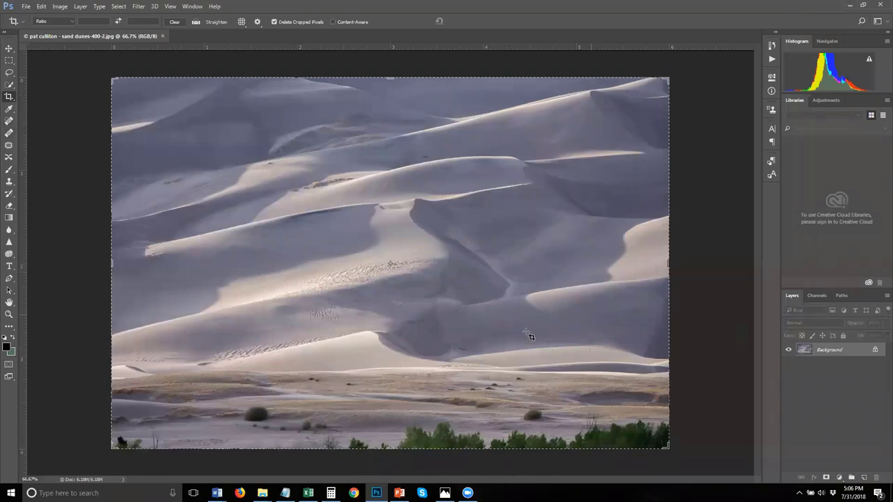
left_click_drag(386, 448, 389, 415)
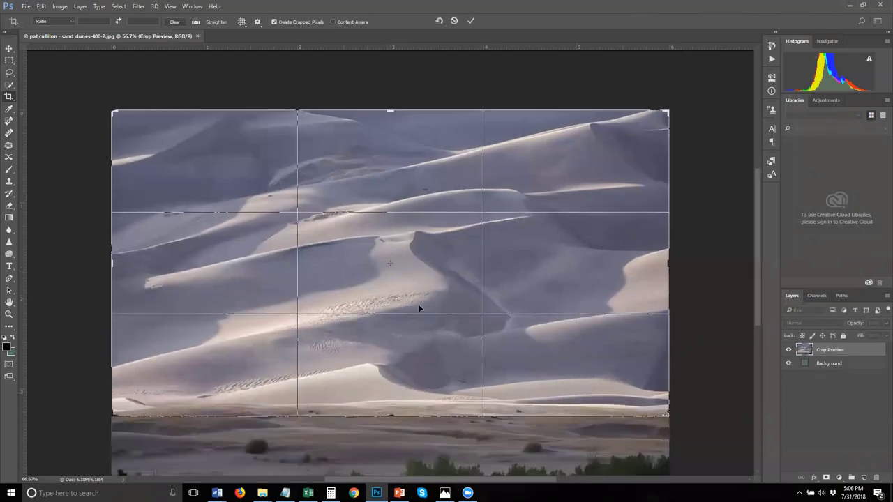
key("Return")
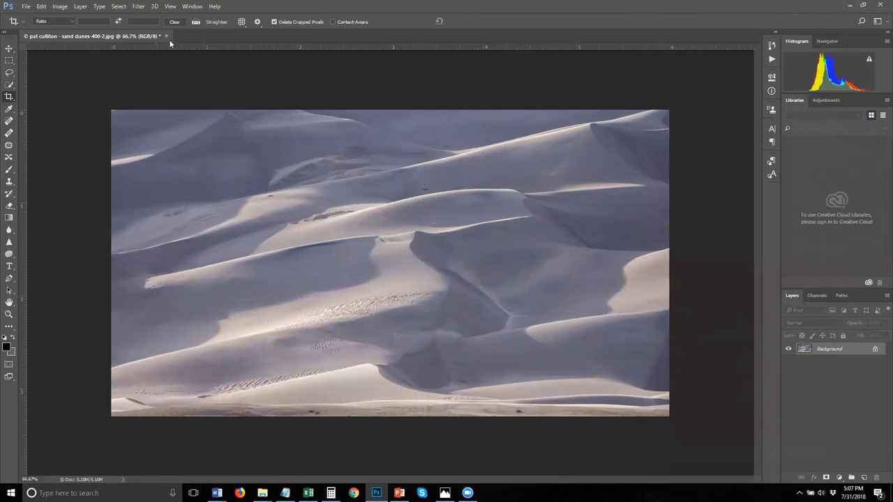
left_click(166, 37)
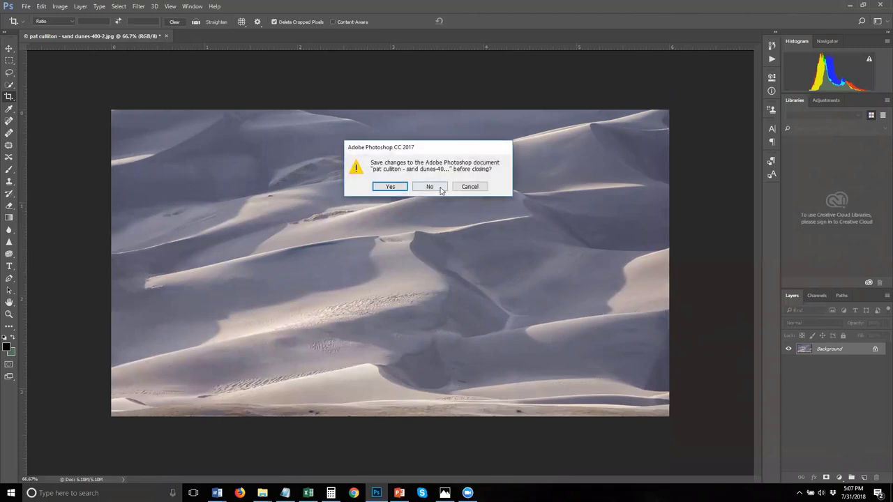
left_click(436, 187)
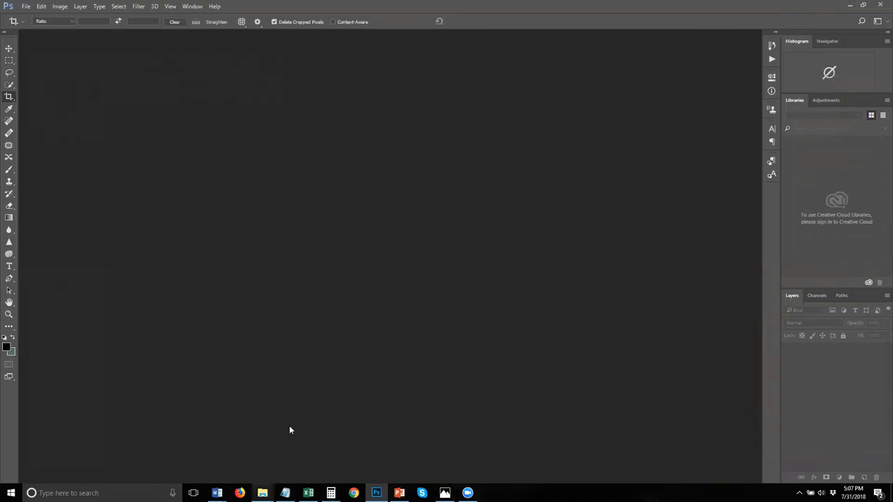
left_click(262, 493)
- Drag the yellow cactus flower JPEG from the July 31 2018 folder into Photoshop as a new document
left_click(162, 453)
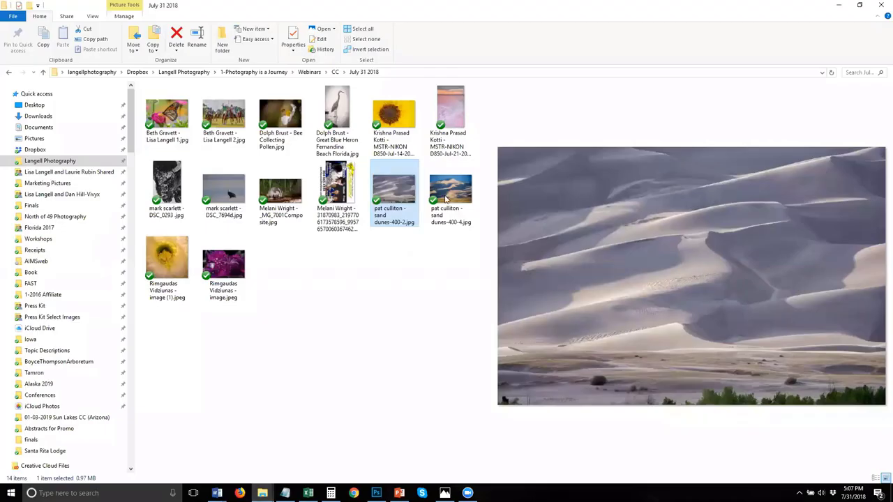
left_click(169, 255)
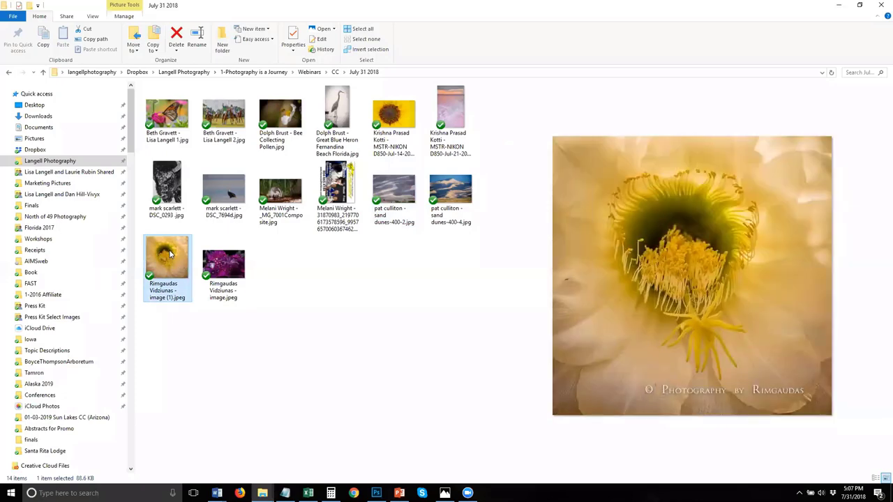
left_click_drag(169, 255, 359, 421)
right_click(360, 420)
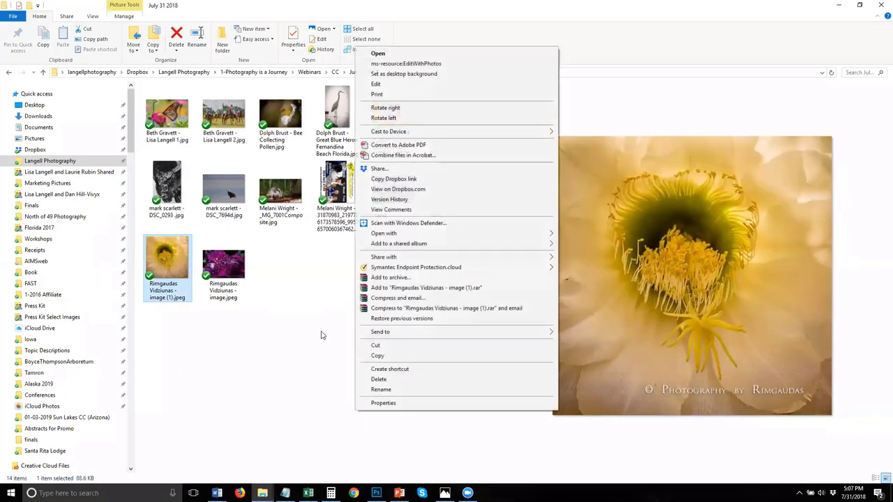
left_click(302, 345)
left_click(160, 261)
left_click_drag(292, 400, 377, 493)
left_click_drag(381, 368, 380, 346)
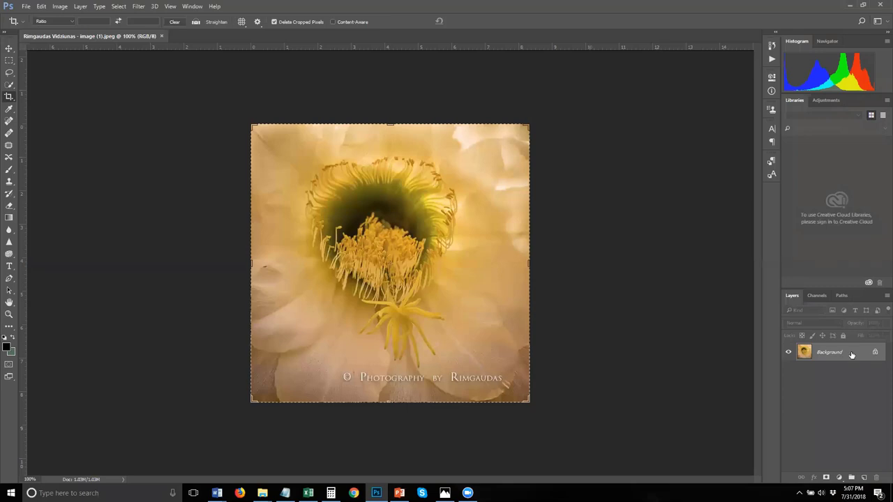
- Duplicate the Background layer into a Background copy, change the active tool and zoom in on the flower
left_click_drag(853, 356, 858, 480)
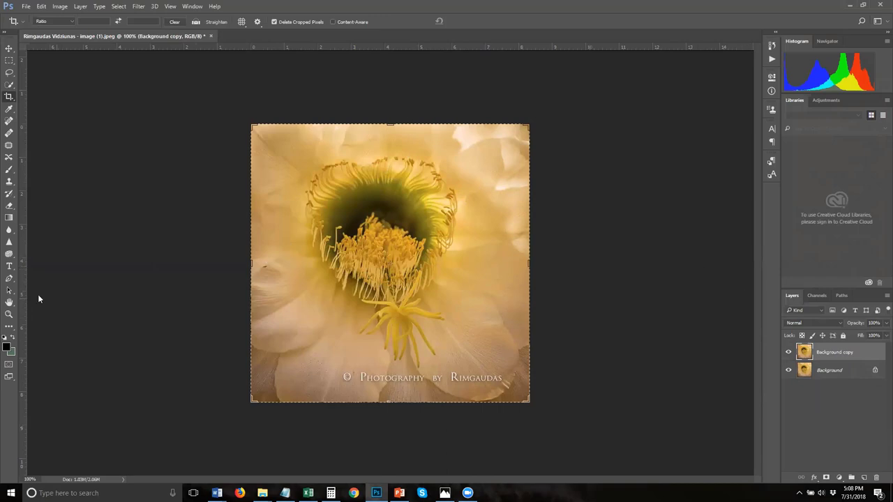
left_click(9, 291)
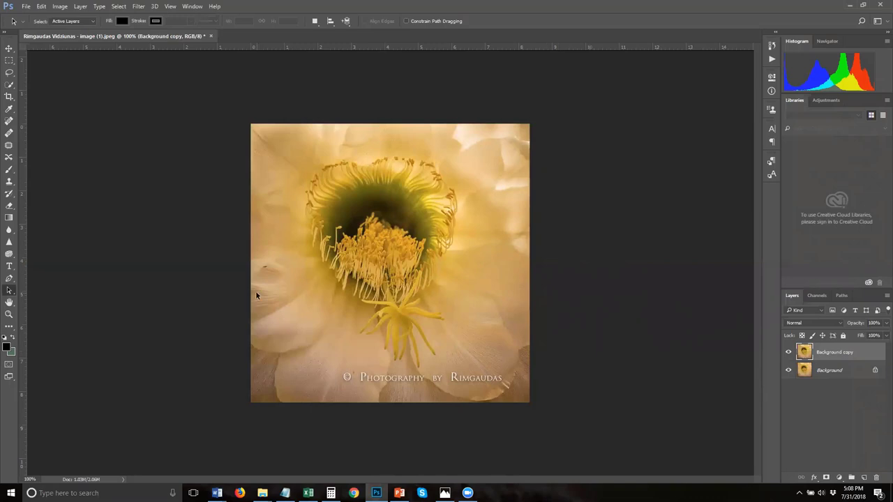
scroll(195, 348, "up", 3)
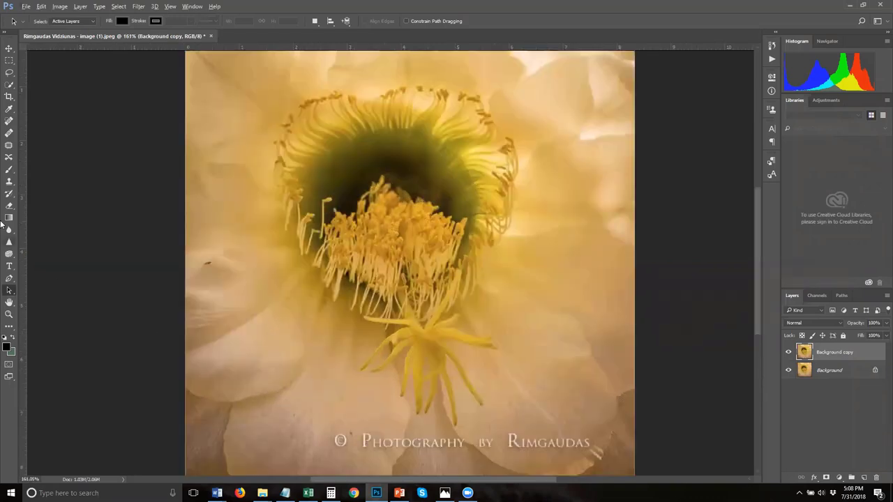
- Heal the dark speck on the left petal with the Spot Healing Brush, then zoom back out
left_click(8, 121)
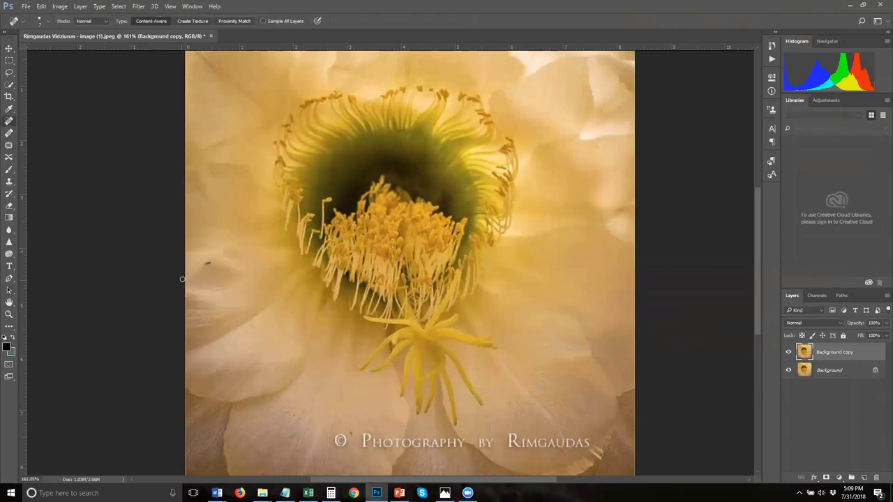
left_click(206, 264)
scroll(344, 438, "down", 1)
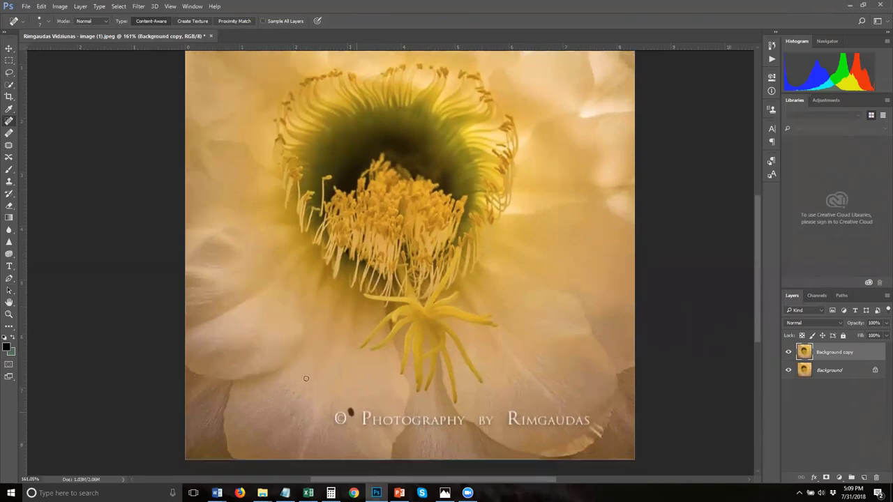
scroll(379, 270, "down", 3)
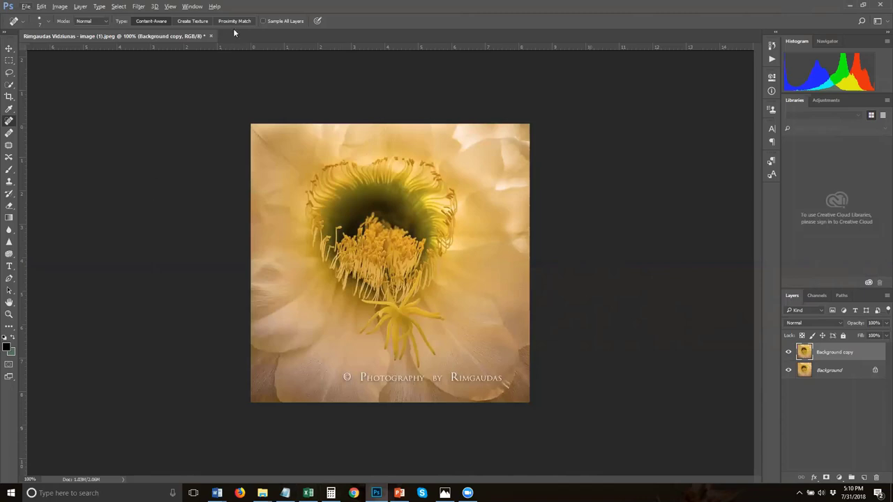
- Close the cactus-flower document without saving and drag the purple flower image from File Explorer into Photoshop
left_click(210, 36)
left_click(430, 190)
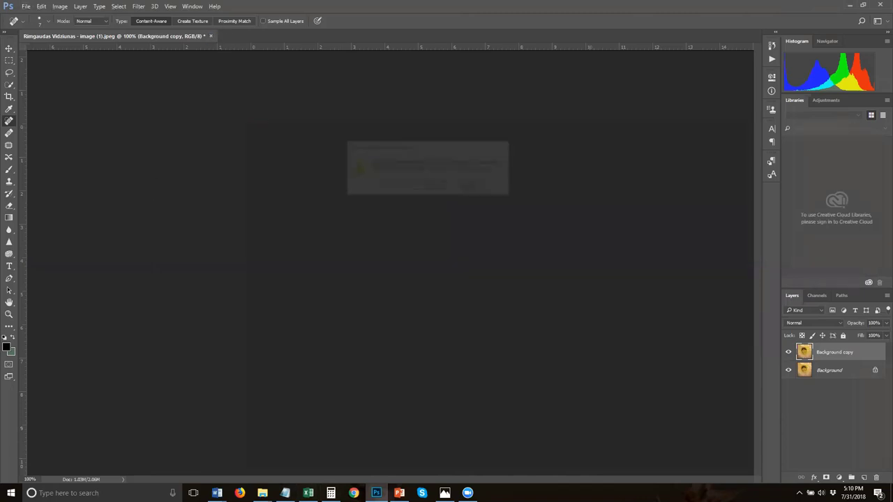
left_click(269, 493)
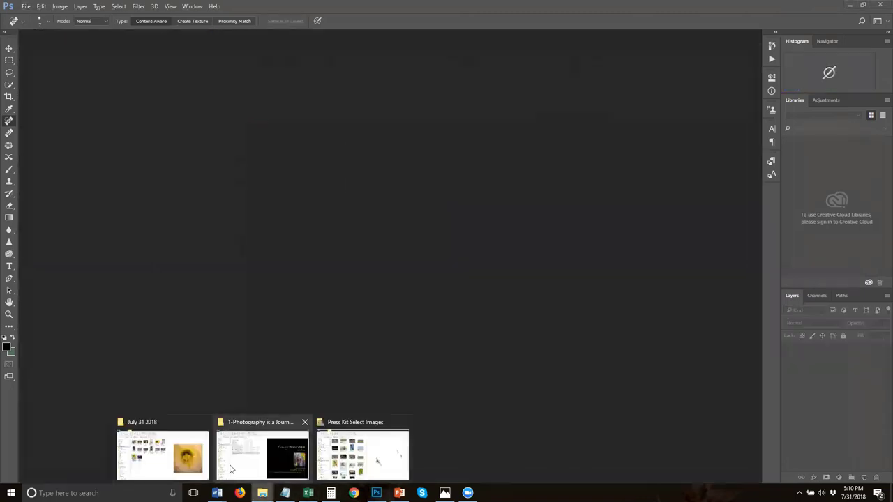
left_click(180, 446)
left_click(230, 264)
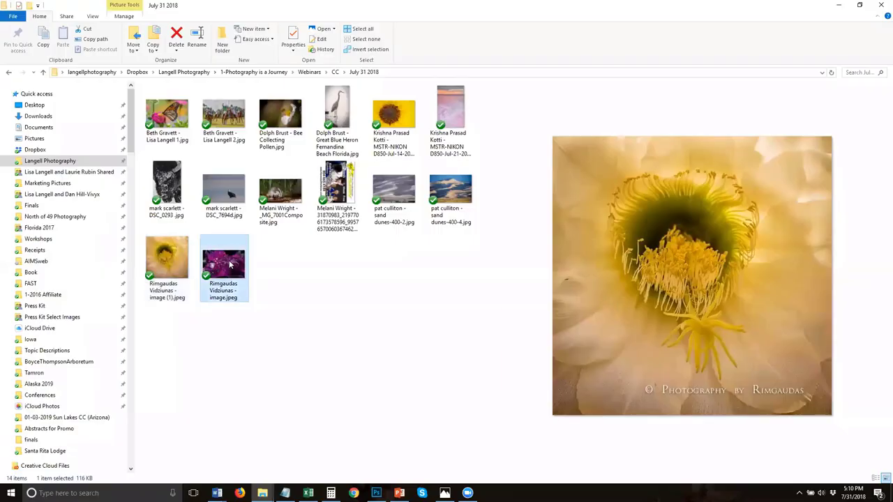
left_click_drag(312, 408, 329, 336)
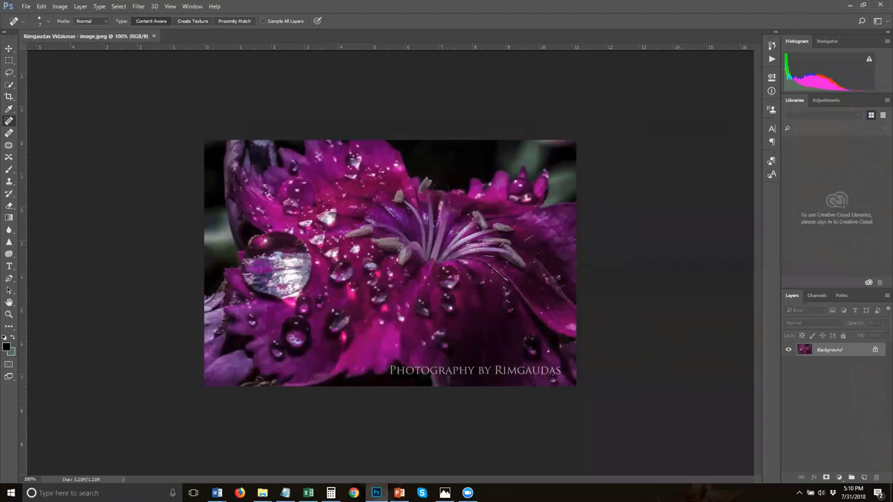
- Duplicate the dewdrop flower's Background layer into Background copy and pick the Dodge tool
left_click_drag(828, 349, 864, 478)
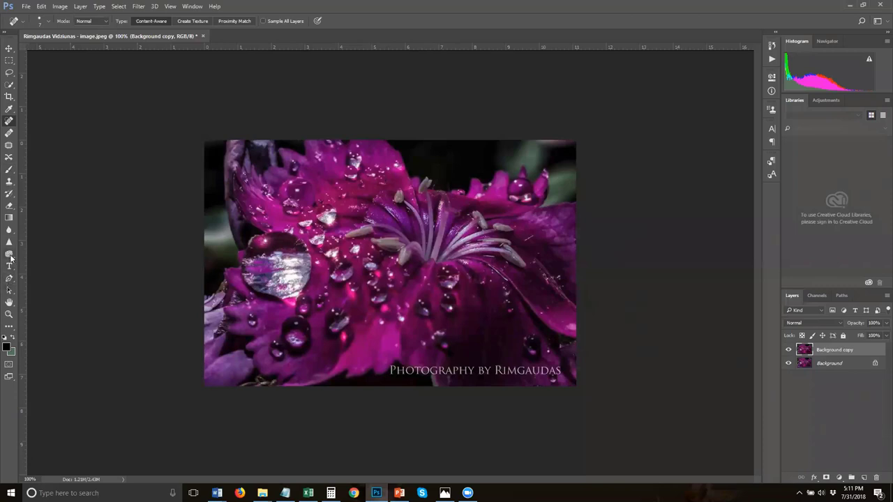
left_click_drag(9, 255, 32, 255)
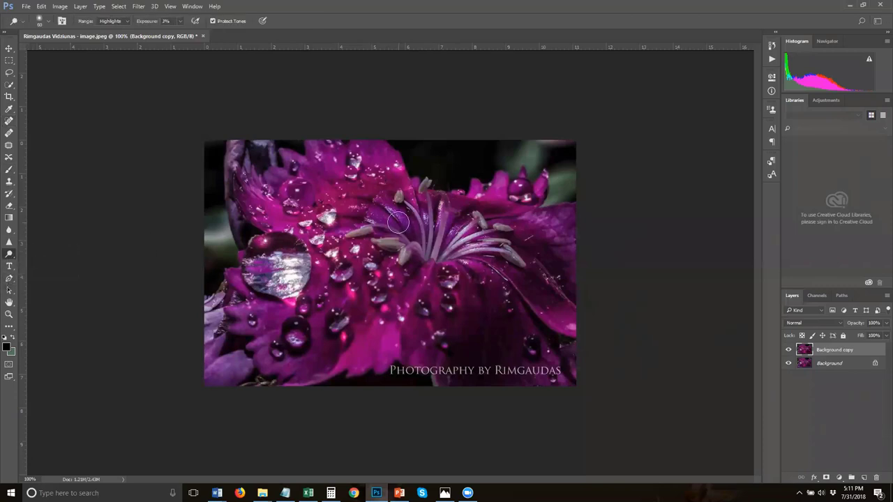
- With a smaller brush, dodge the stamens at Midtones 5% exposure, then add an empty Layer 1
key("bracketleft")
key("bracketleft")
key("bracketleft")
scroll(457, 244, "up", 3)
scroll(466, 242, "up", 2)
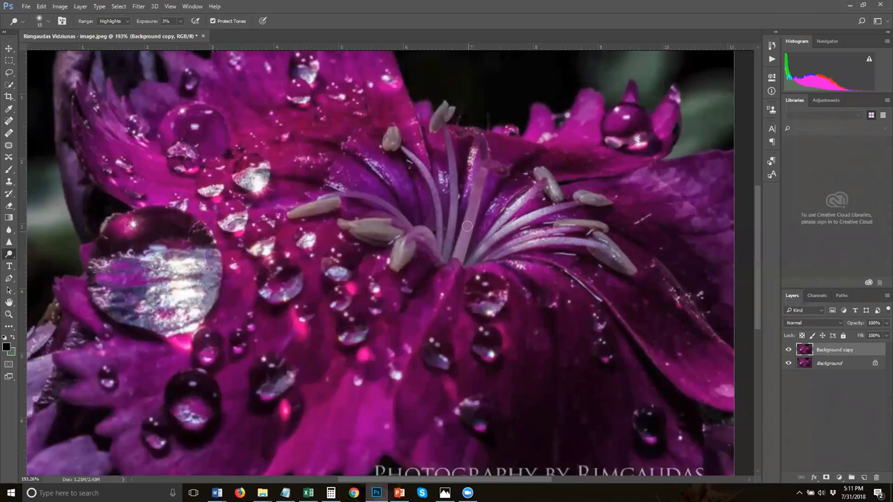
left_click(104, 20)
left_click(109, 34)
left_click_drag(442, 135, 444, 223)
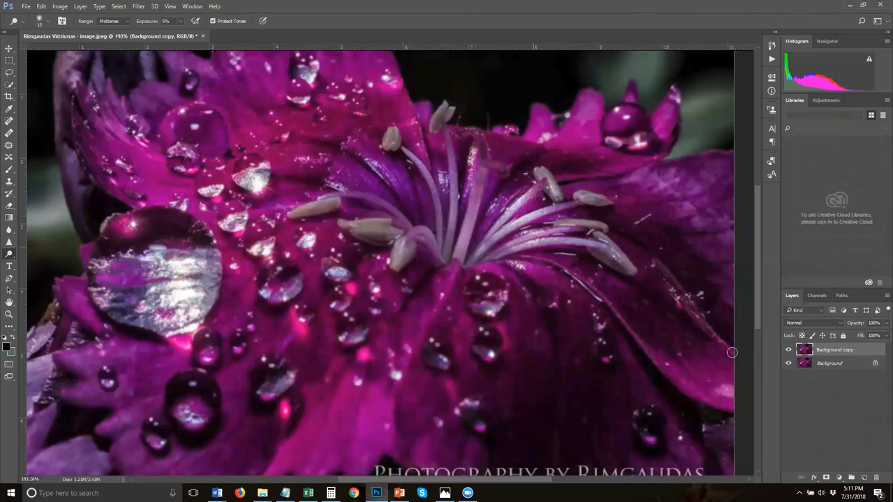
left_click(863, 478)
- Set Layer 1 to Overlay blending and prepare a small white brush at 5% opacity
left_click(811, 324)
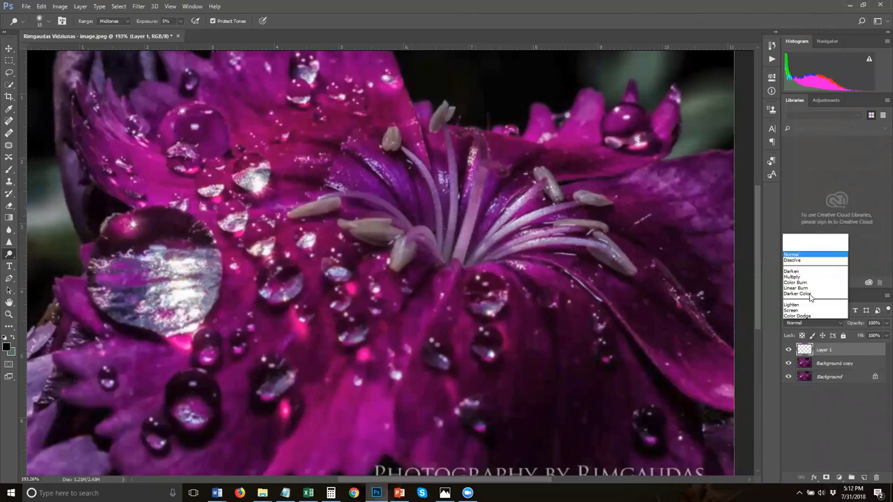
left_click(806, 230)
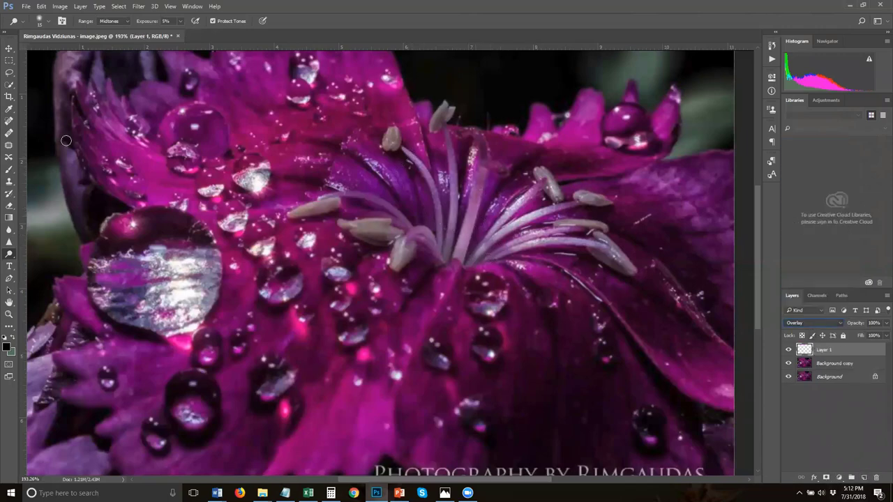
left_click(9, 170)
left_click(7, 347)
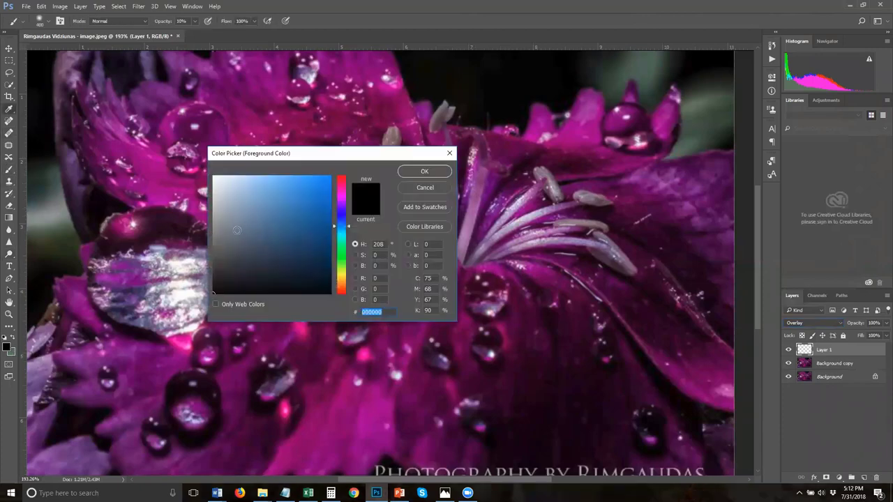
left_click(214, 177)
left_click(445, 174)
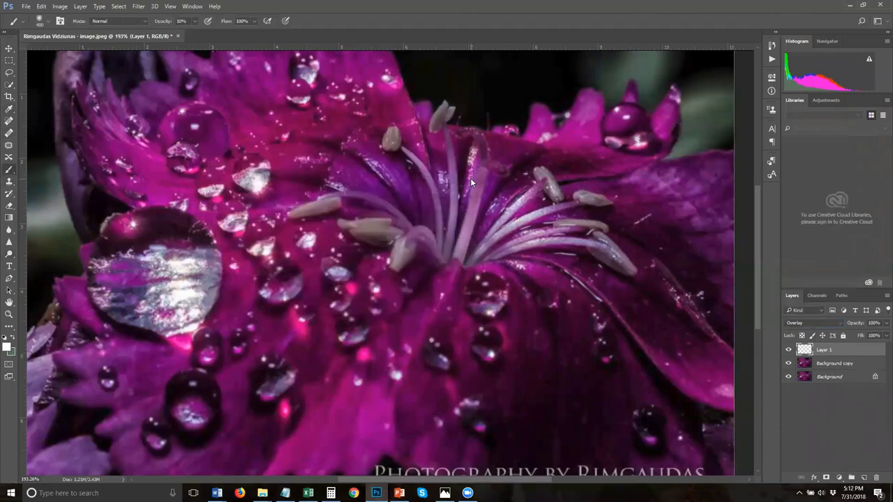
key("bracketleft")
key("bracketleft")
key("bracketleft")
key("bracketleft")
key("bracketleft")
key("bracketleft")
key("bracketleft")
key("bracketleft")
key("bracketleft")
key("bracketleft")
key("bracketleft")
key("bracketleft")
key("bracketleft")
key("bracketleft")
key("bracketleft")
key("5")
- Zoom to 300% on the flower centre and paint a faint white stroke along the central stamen
left_click(9, 314)
left_click(499, 201)
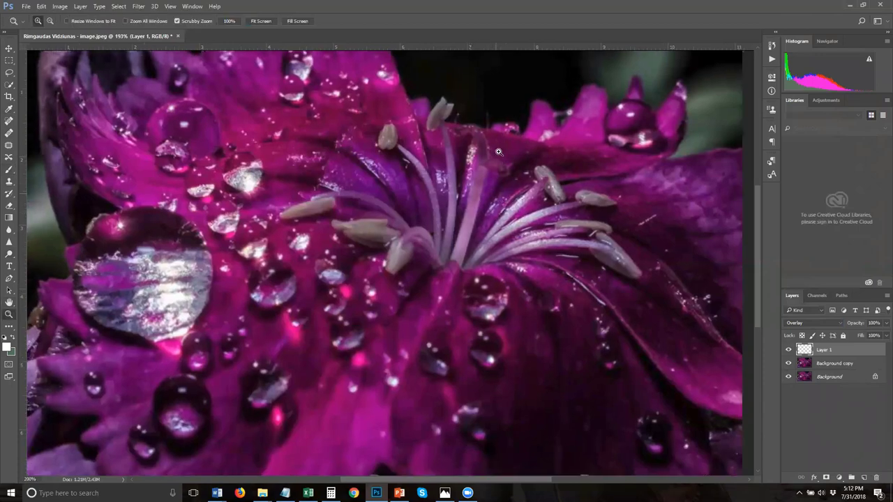
left_click(499, 151)
left_click(9, 170)
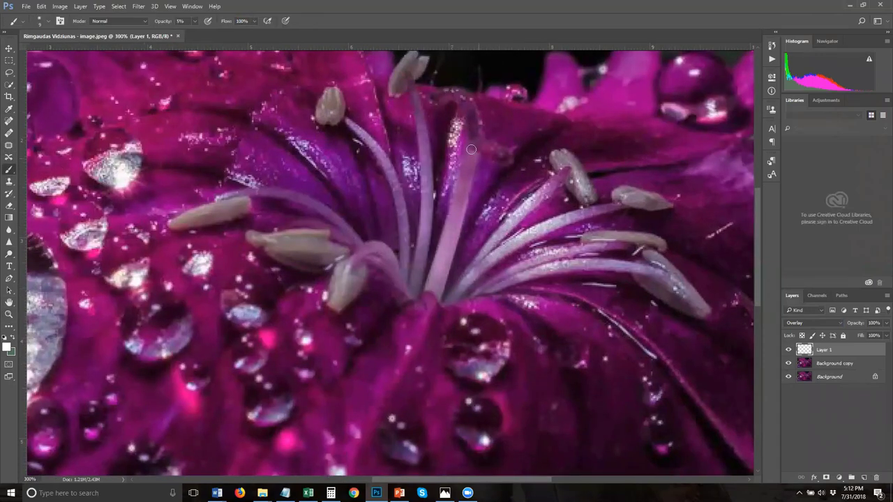
mouse_move(438, 263)
left_mouse_down()
mouse_move(427, 126)
mouse_move(422, 249)
left_mouse_up()
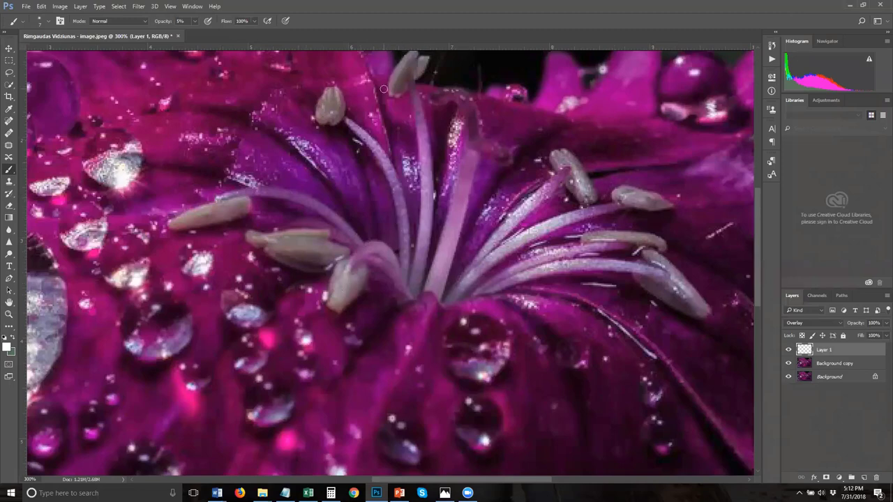
- At 20% opacity, brighten the central, curved, upper, lower and lower-right stamens with white strokes
key("1")
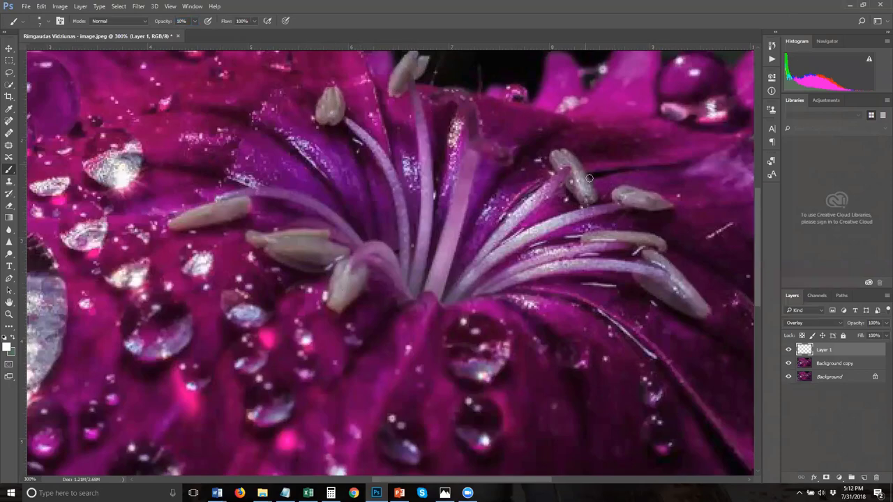
scroll(413, 285, "down", 2)
scroll(414, 280, "down", 3)
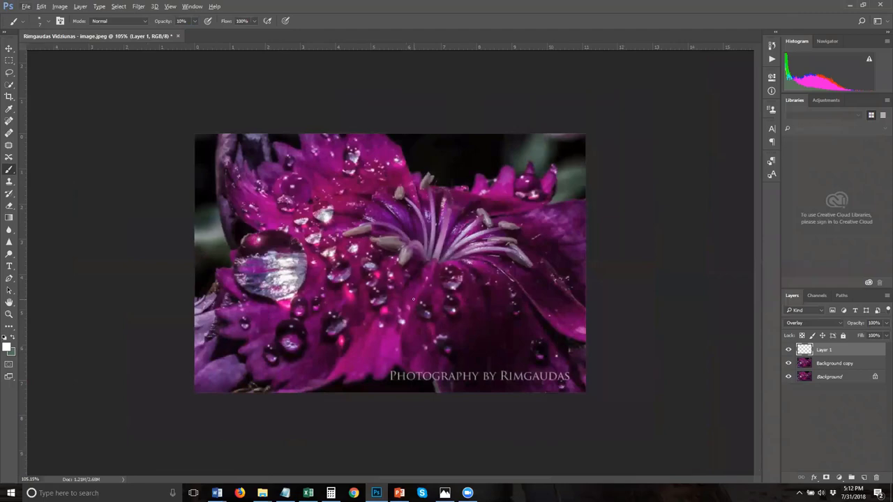
scroll(497, 232, "up", 2)
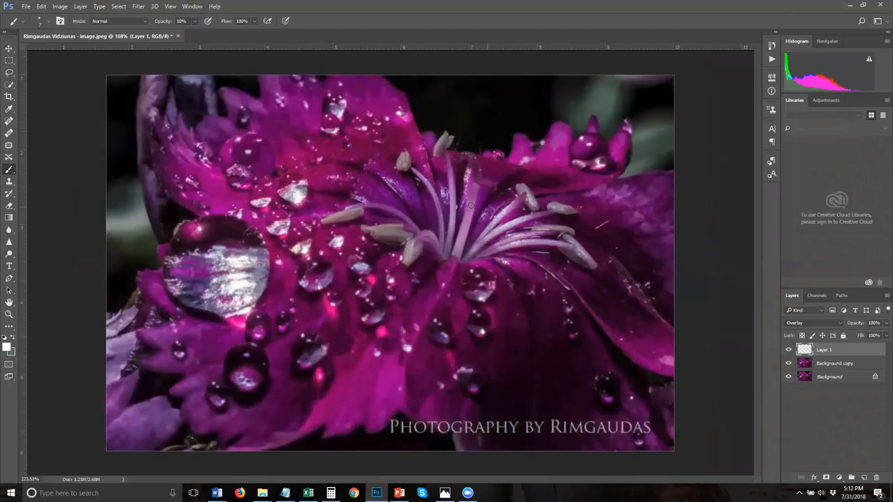
scroll(482, 213, "up", 2)
key("2")
mouse_move(474, 199)
left_mouse_down()
mouse_move(474, 138)
mouse_move(480, 212)
mouse_move(454, 259)
mouse_move(465, 236)
left_mouse_up()
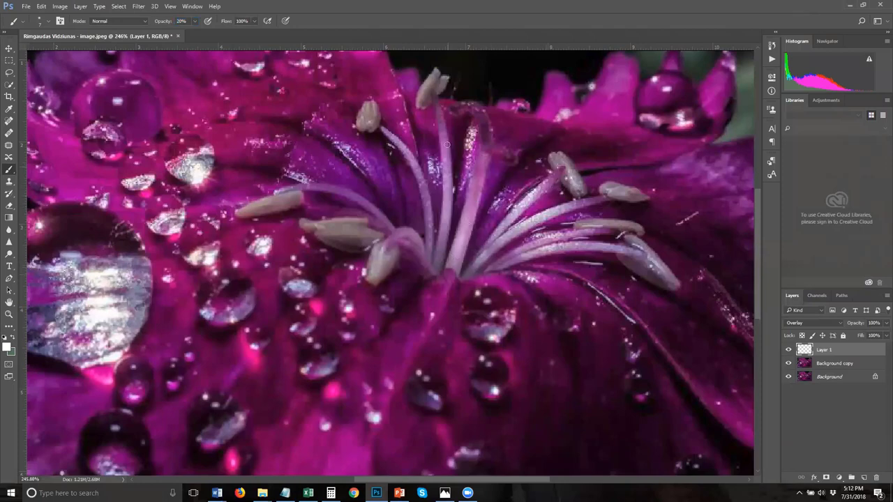
left_click_drag(398, 144, 430, 246)
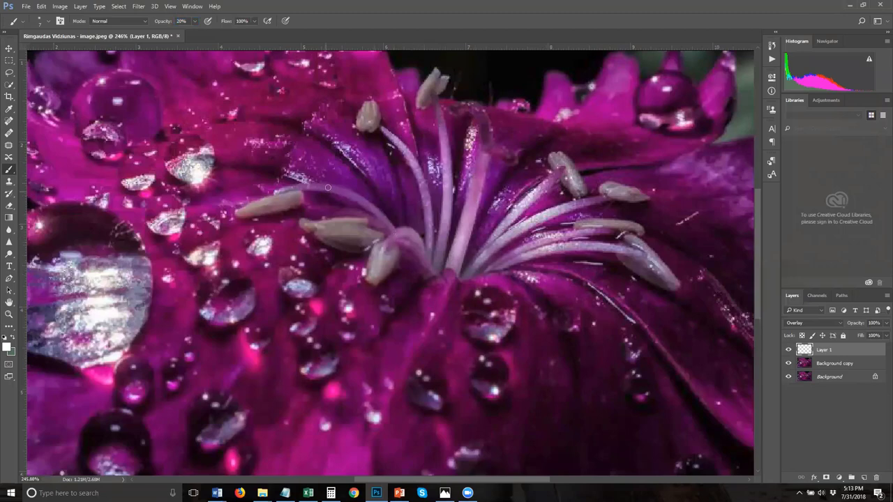
left_click_drag(570, 232, 595, 231)
left_click_drag(562, 158, 578, 187)
mouse_move(635, 245)
left_mouse_down()
mouse_move(648, 261)
mouse_move(637, 242)
left_mouse_up()
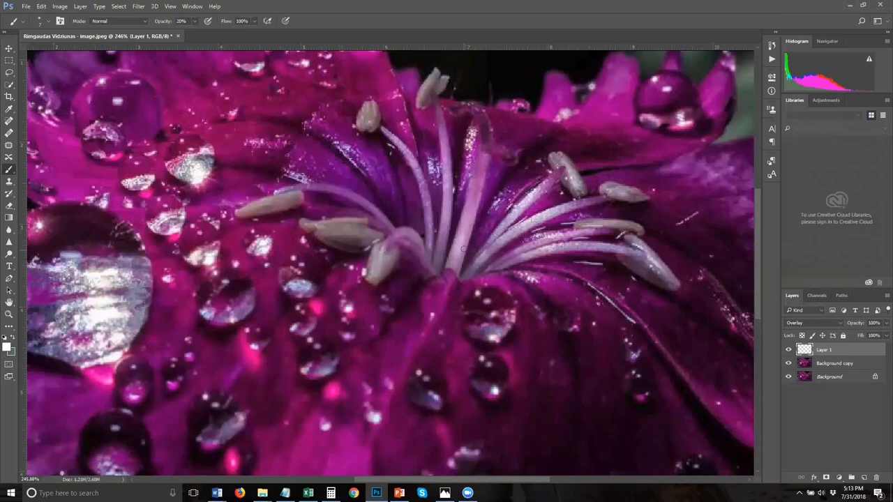
- Enlarge the brush considerably and lower its opacity back to 5%
key("bracketright")
key("bracketright")
key("bracketright")
key("bracketright")
key("bracketright")
key("bracketright")
key("bracketright")
key("bracketright")
key("bracketright")
key("bracketright")
key("bracketright")
key("bracketright")
key("0")
key("5")
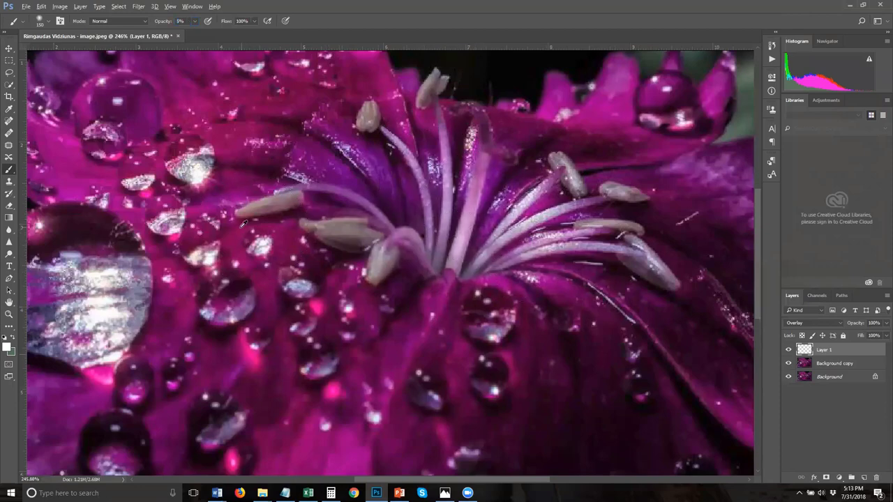
scroll(243, 224, "down", 5)
scroll(243, 224, "up", 1)
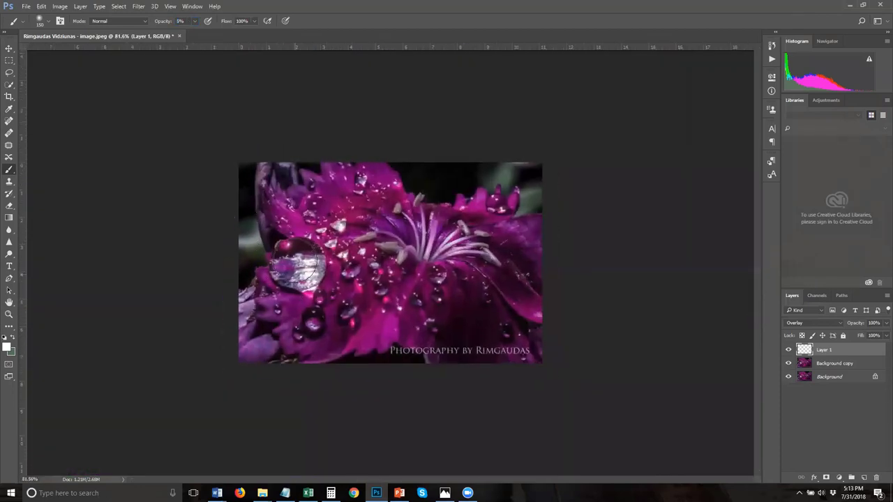
- Merge Layer 1 and Background copy into Layer 1, then toggle its visibility to compare before/after
left_click(835, 364, "shift")
right_click(827, 350)
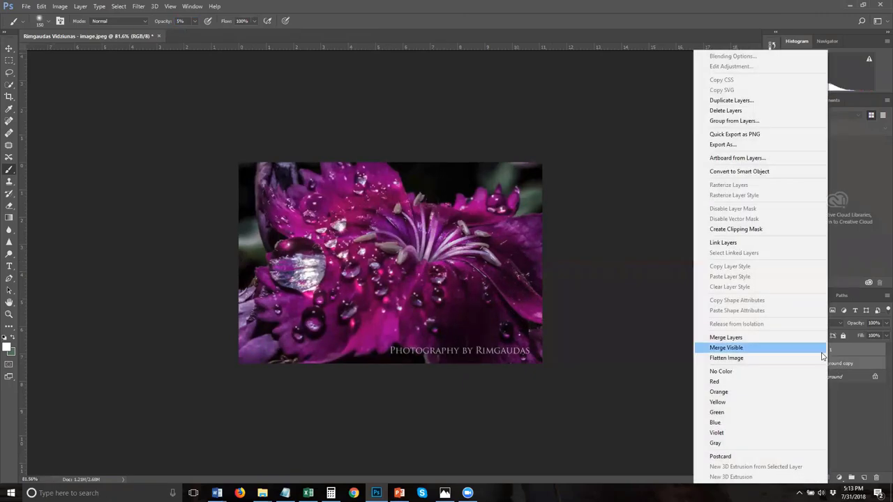
left_click(785, 353)
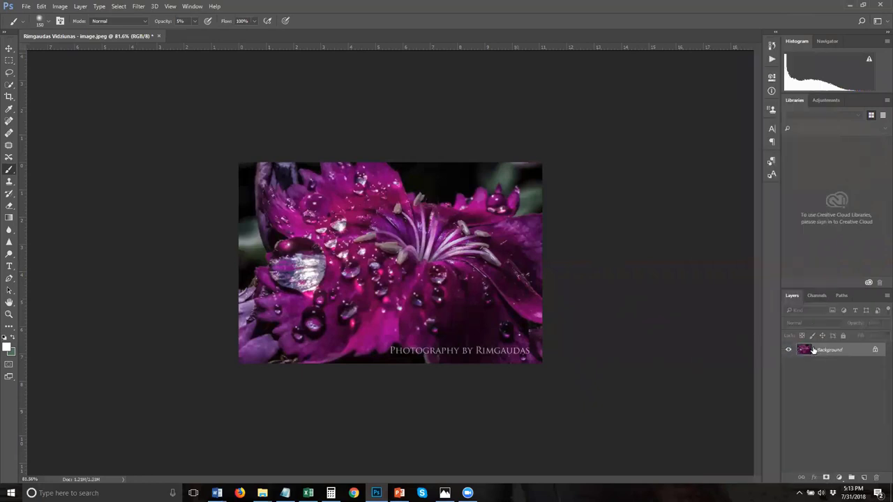
key("ctrl+z")
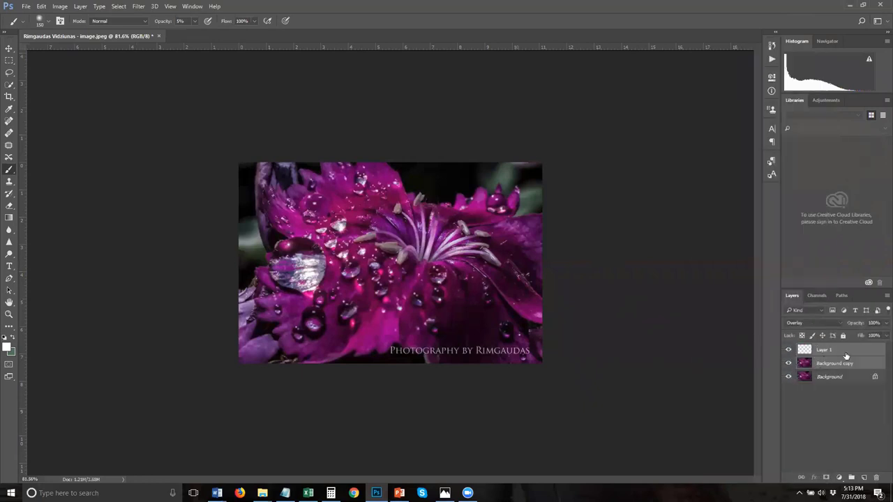
right_click(838, 348)
left_click(760, 340)
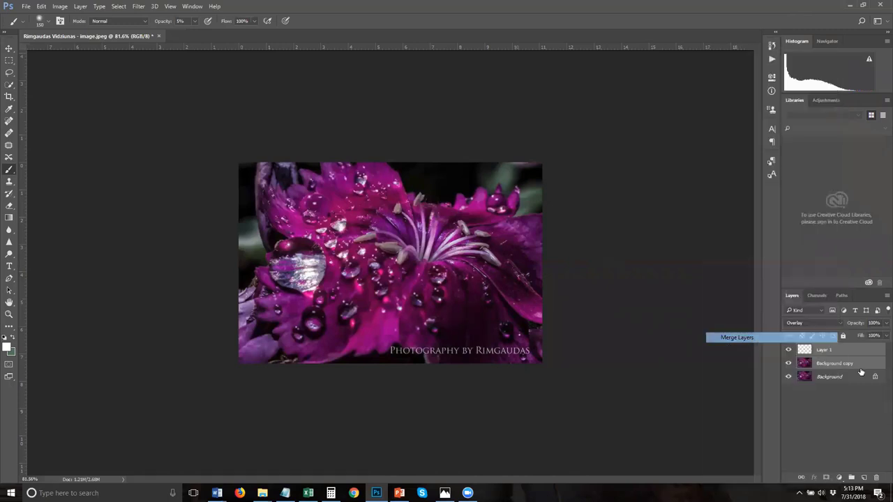
left_click(789, 350)
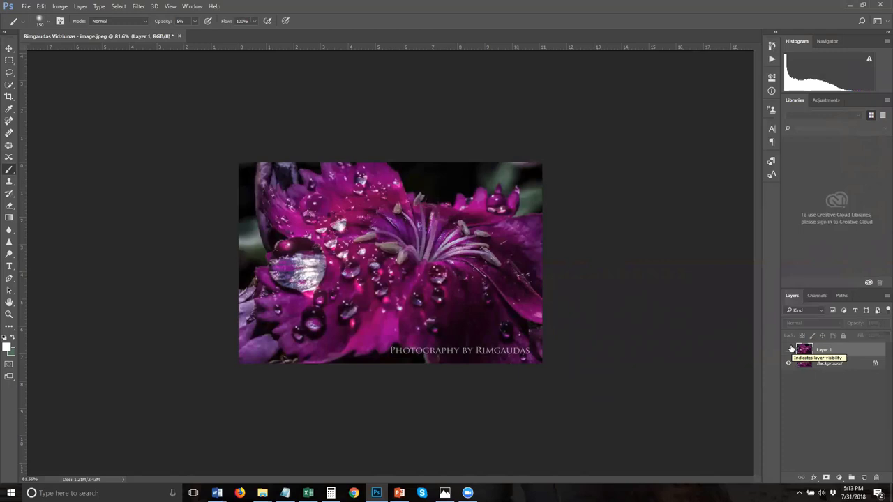
left_click(790, 349)
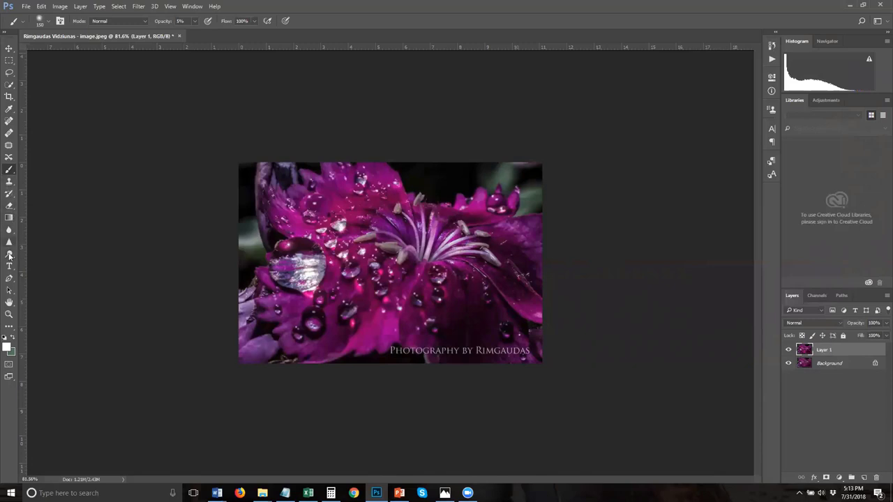
- Switch to the Burn tool and tone down the large water droplet's highlights at 20% exposure
left_click(9, 255)
left_click(41, 264)
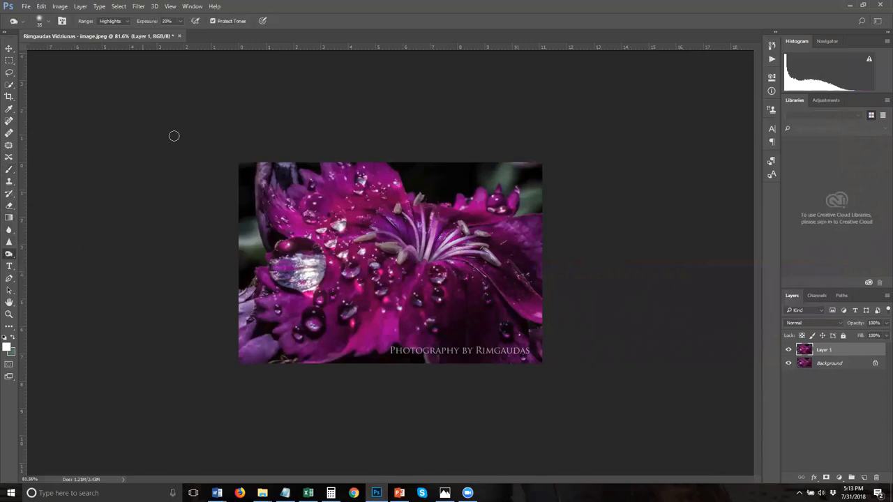
mouse_move(307, 262)
left_mouse_down()
mouse_move(304, 271)
mouse_move(319, 266)
mouse_move(305, 277)
mouse_move(309, 258)
mouse_move(308, 287)
mouse_move(291, 258)
mouse_move(315, 261)
mouse_move(275, 285)
mouse_move(283, 292)
mouse_move(310, 280)
mouse_move(236, 311)
mouse_move(309, 268)
mouse_move(296, 277)
mouse_move(305, 275)
mouse_move(277, 272)
left_mouse_up()
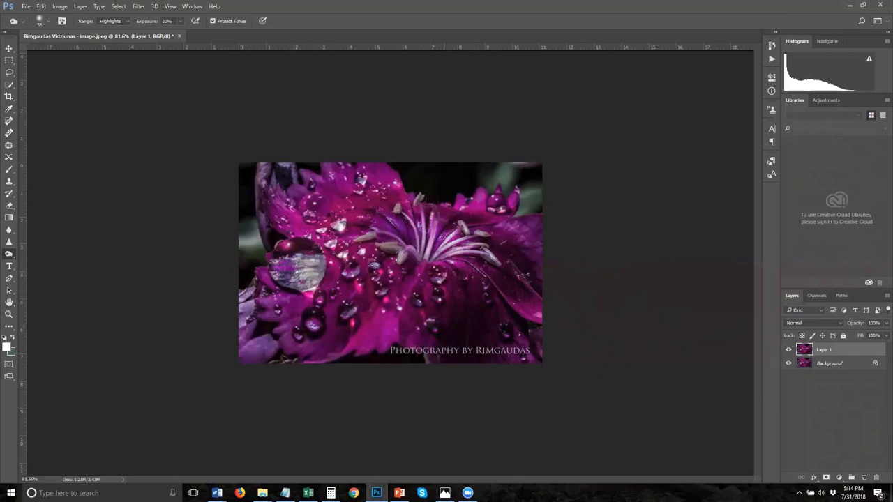
left_click(789, 350)
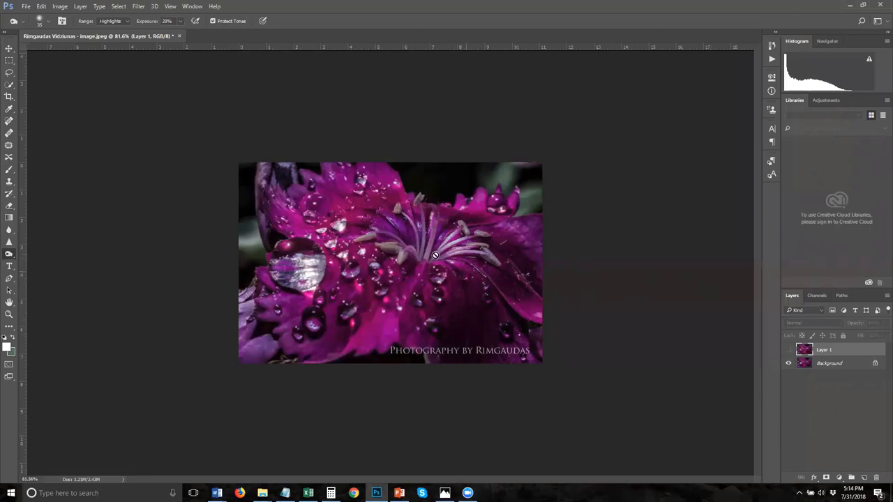
left_click(788, 350)
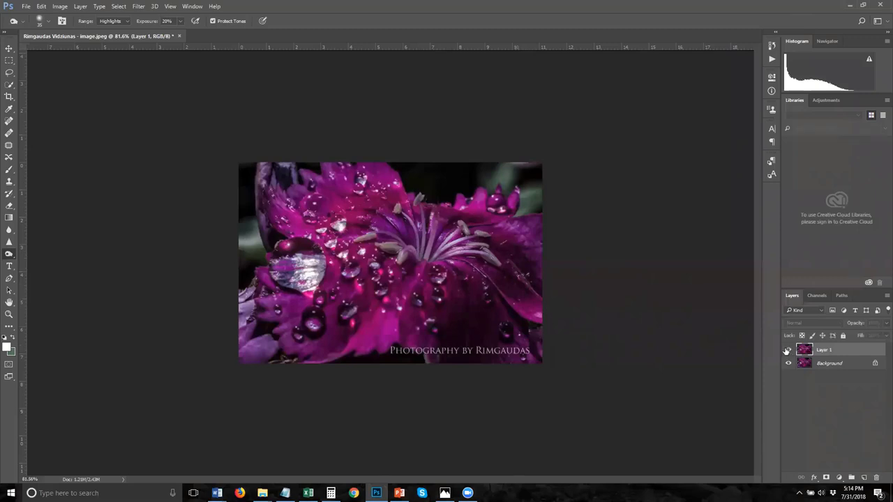